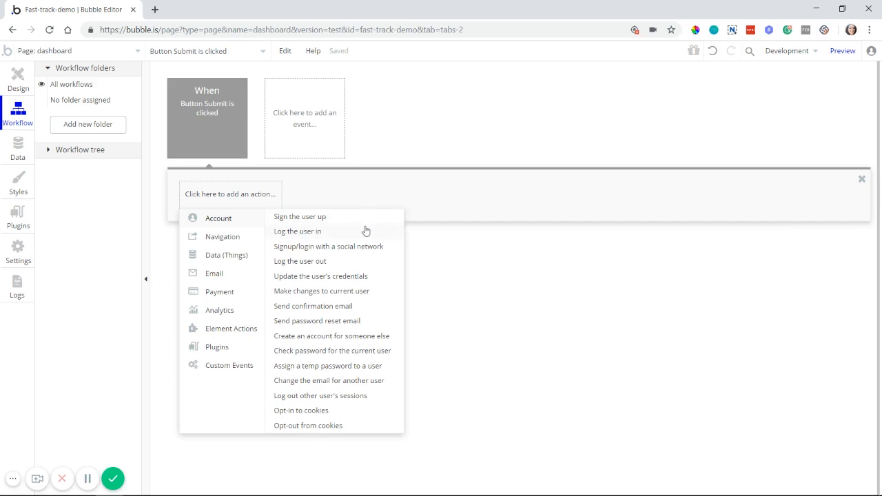
Step: Review the fields of the User data type
{"action": "mouse_move", "coordinate": [365, 231]}
{"action": "left_click", "coordinate": [9, 482]}
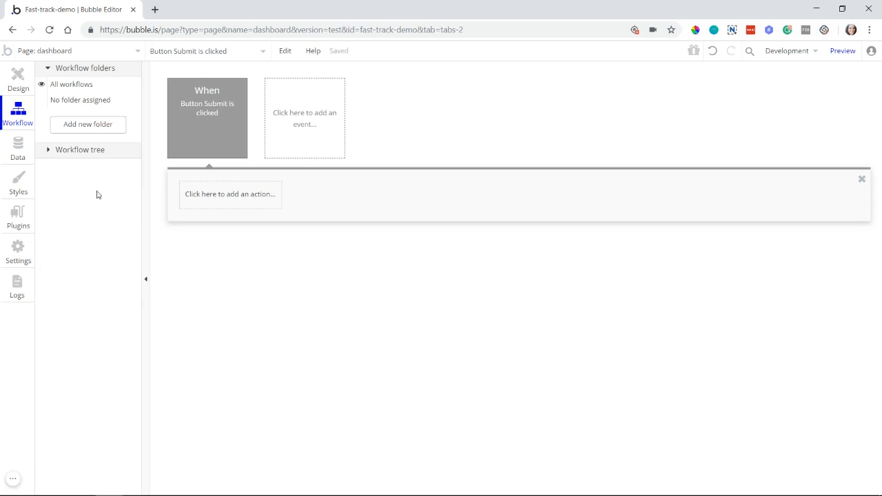
{"action": "left_click", "coordinate": [19, 148]}
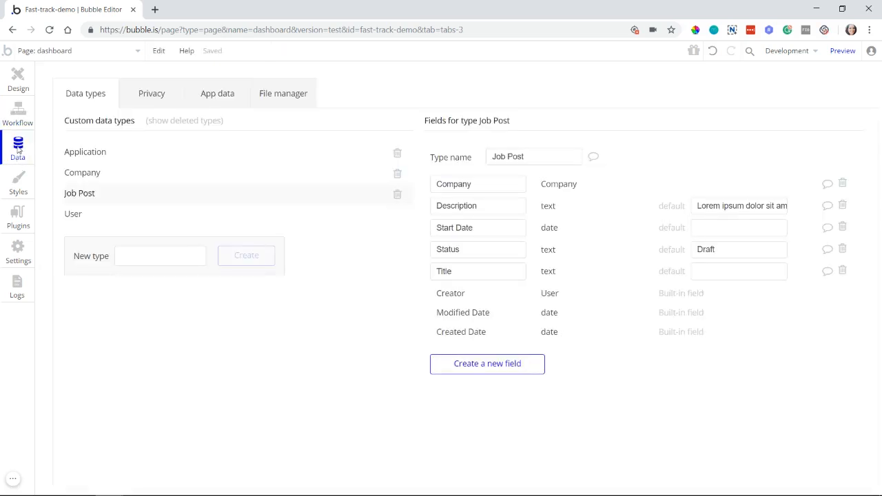
{"action": "left_click", "coordinate": [77, 218]}
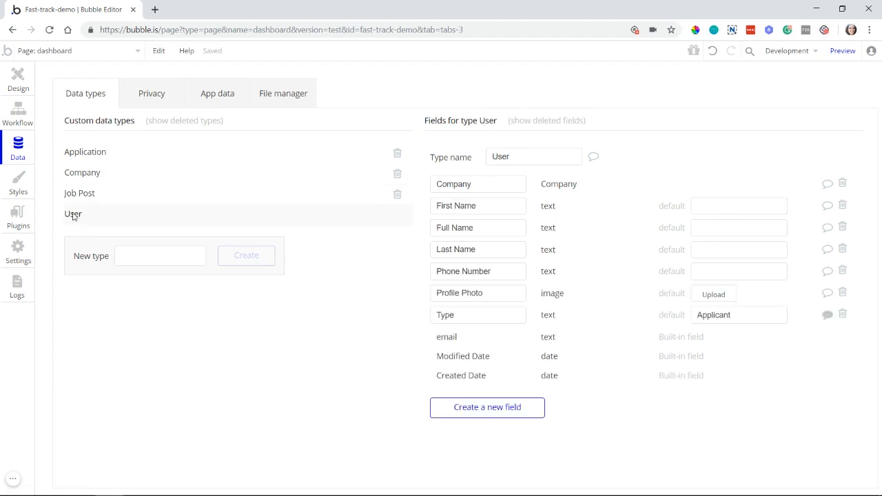
{"action": "key", "text": "Tab"}
Step: Add a "Sign the user up" action to the workflow that runs when the Submit button is clicked
{"action": "left_click", "coordinate": [27, 123]}
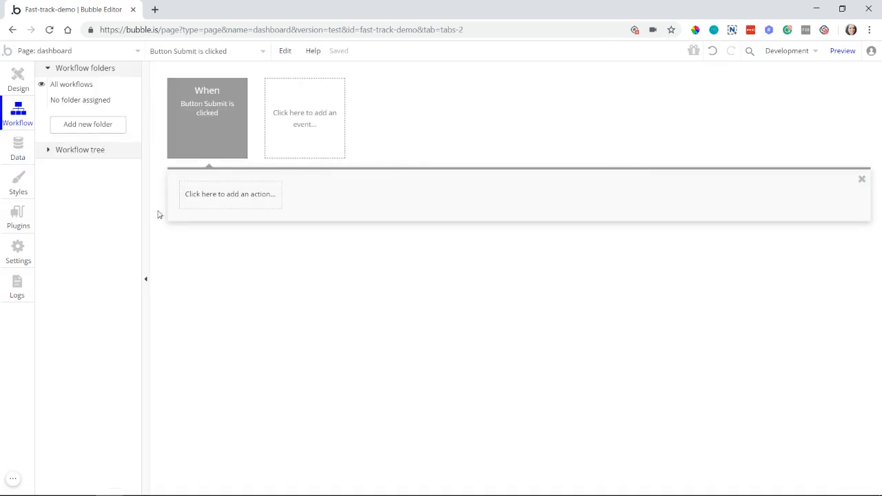
{"action": "left_click", "coordinate": [235, 207]}
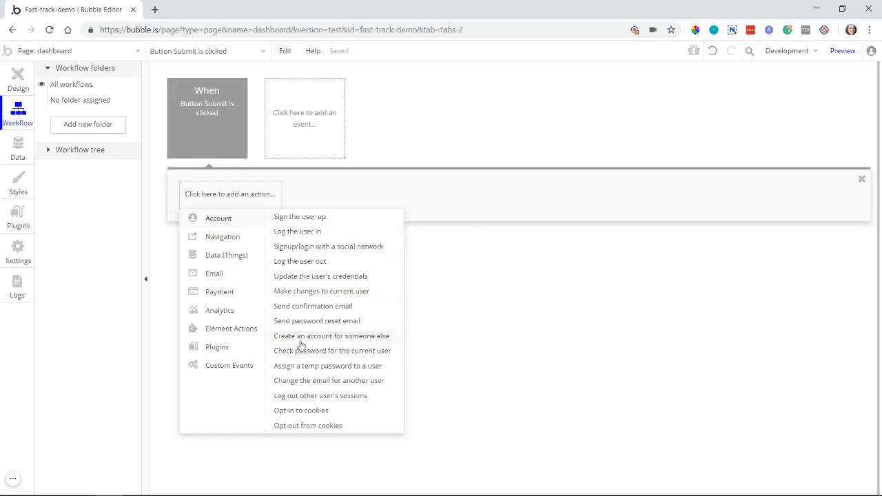
{"action": "mouse_move", "coordinate": [301, 343]}
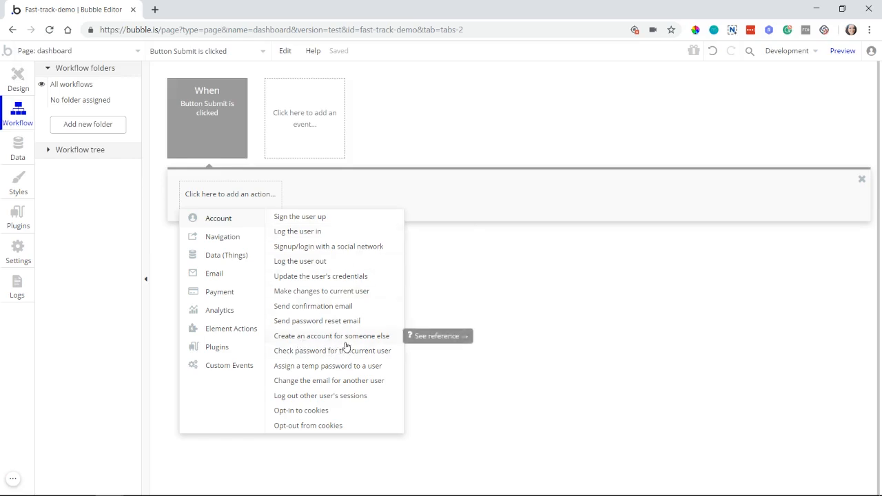
{"action": "left_click", "coordinate": [286, 218]}
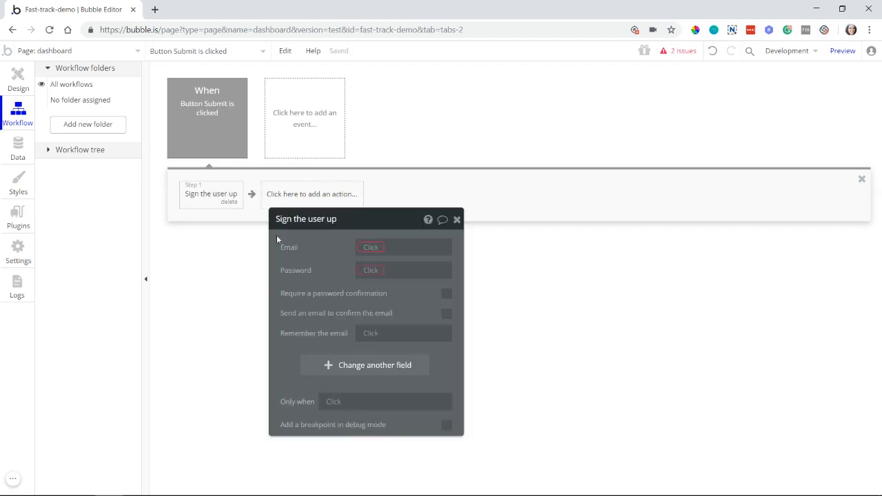
{"action": "left_click_drag", "start_coordinate": [316, 281], "coordinate": [323, 187]}
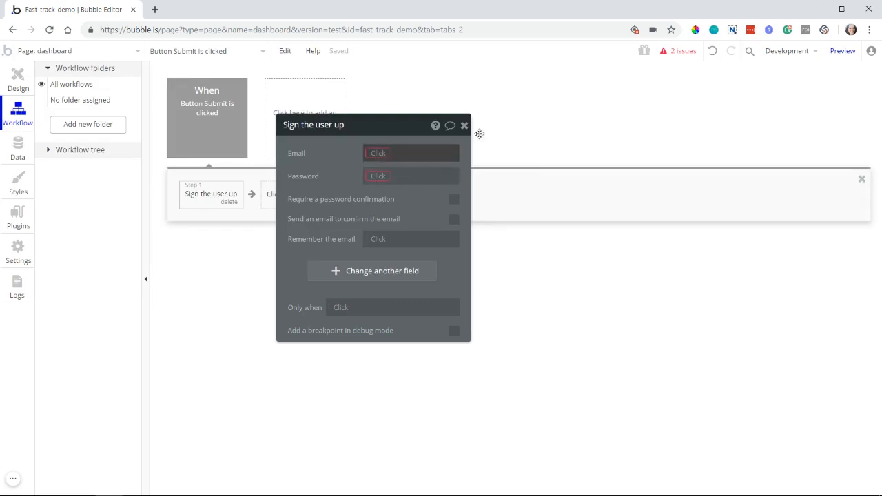
Step: Check the issue list for the missing sign-up values, moving it clear of the action's properties, and close it
{"action": "left_click", "coordinate": [681, 58]}
{"action": "left_click_drag", "start_coordinate": [348, 179], "coordinate": [506, 192]}
{"action": "left_click_drag", "start_coordinate": [397, 258], "coordinate": [296, 249]}
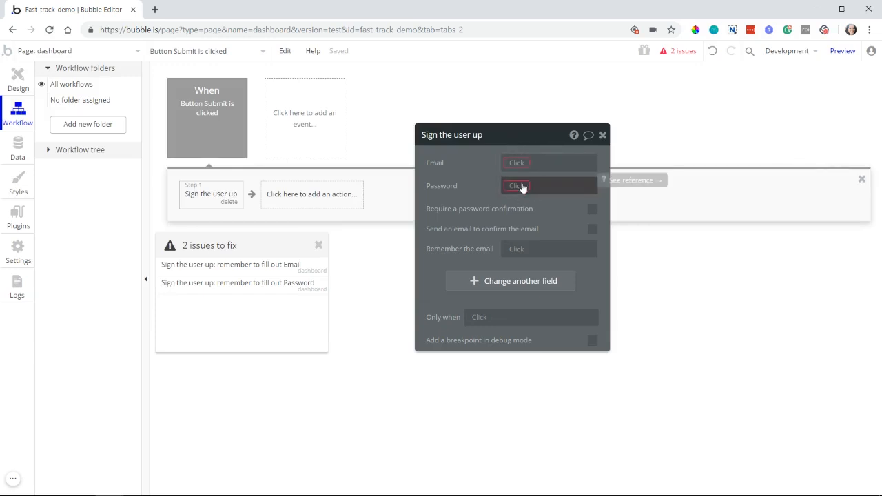
{"action": "left_click", "coordinate": [316, 246]}
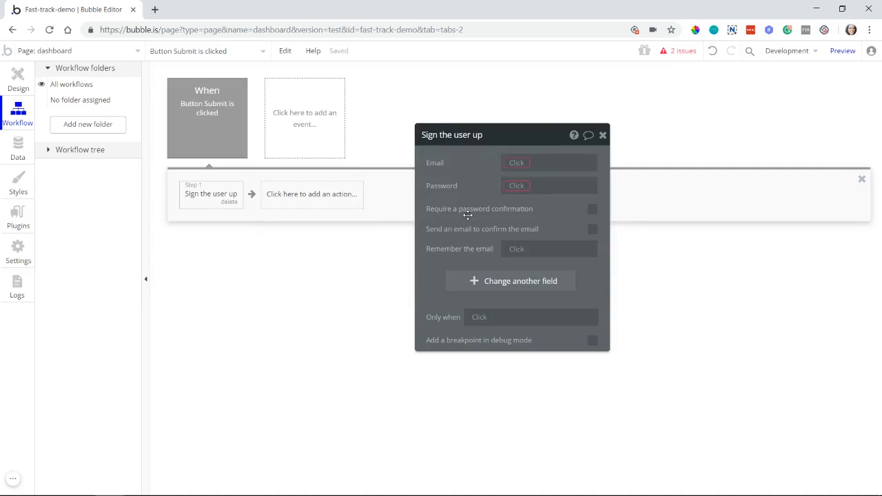
Step: Require a password confirmation in the "Sign the user up" action
{"action": "left_click_drag", "start_coordinate": [467, 216], "coordinate": [405, 221]}
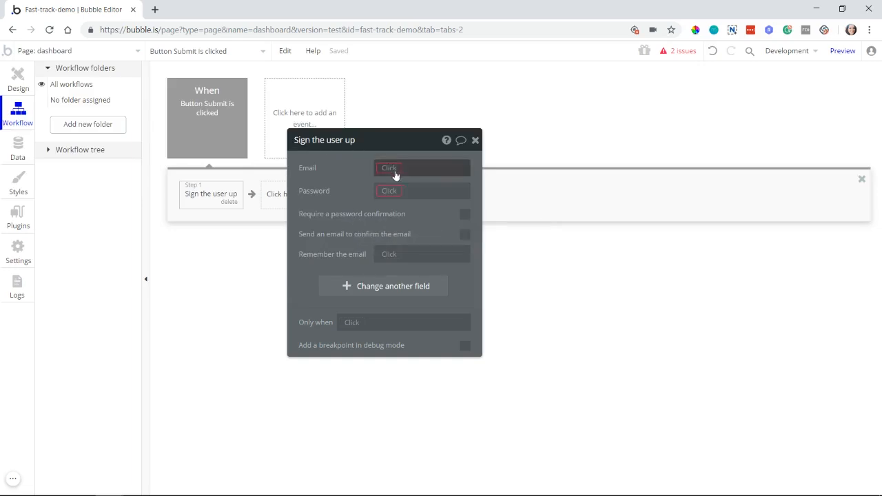
{"action": "left_click", "coordinate": [466, 216]}
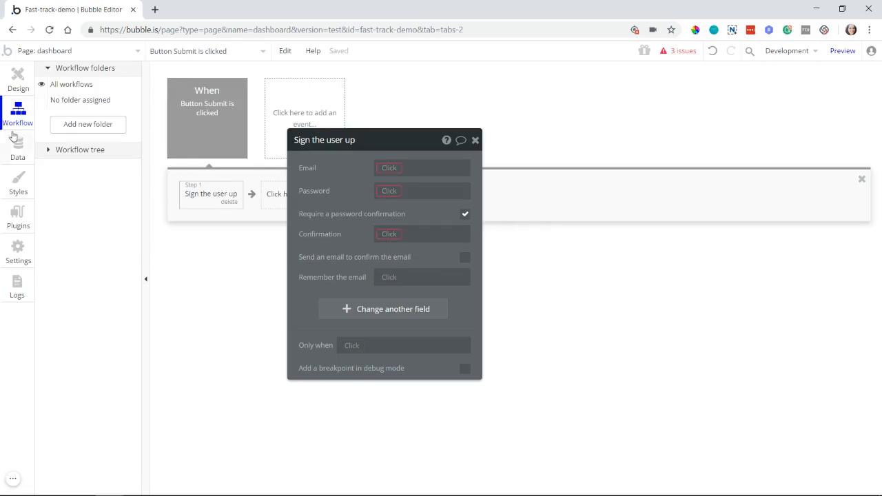
Step: Move the Submit button on the dashboard page down to about X 407, Y 276
{"action": "left_click", "coordinate": [10, 90]}
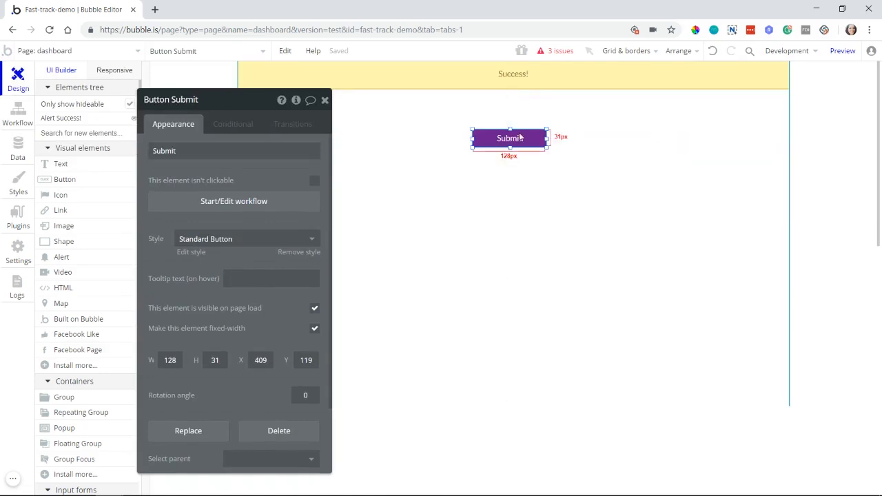
{"action": "left_click_drag", "start_coordinate": [510, 138], "coordinate": [508, 228]}
Step: Add an input about 252 by 41 px above the Submit button, with content format Email and placeholder "email"
{"action": "scroll", "coordinate": [93, 444], "scroll_direction": "down", "scroll_amount": 1}
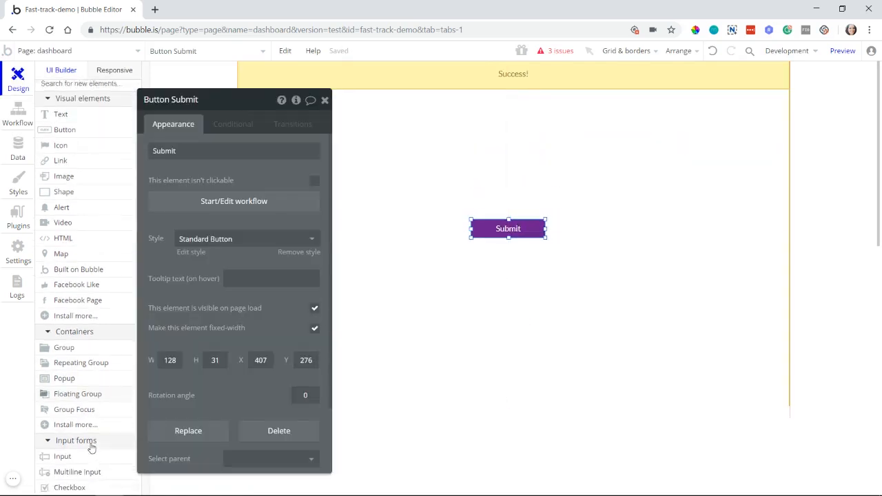
{"action": "left_click", "coordinate": [91, 452]}
{"action": "left_click_drag", "start_coordinate": [491, 108], "coordinate": [588, 131]}
{"action": "left_click", "coordinate": [290, 222]}
{"action": "left_click", "coordinate": [237, 253]}
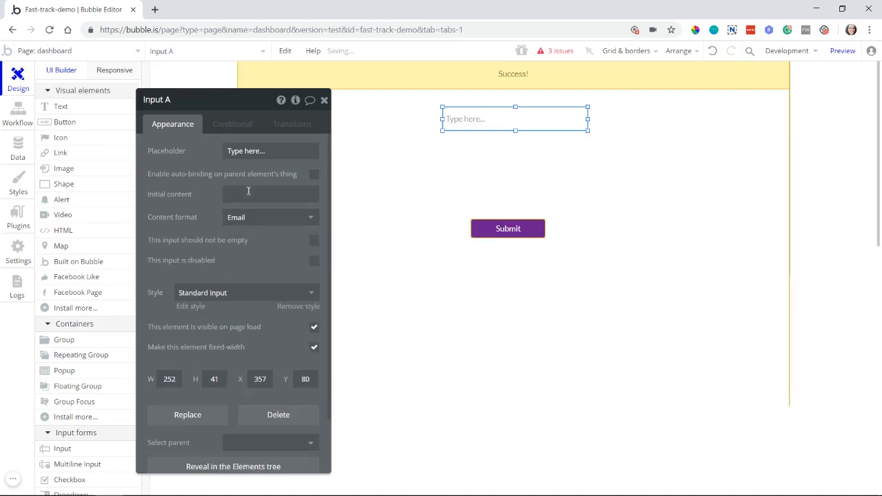
{"action": "left_click", "coordinate": [268, 151]}
{"action": "type", "text": "email"}
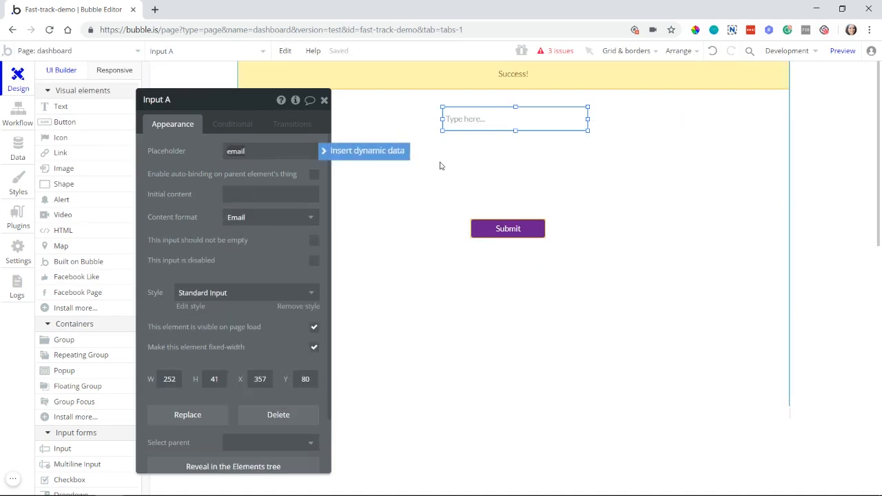
Step: Duplicate the email input directly below it and set the copy's content format to Password and placeholder to "password"
{"action": "left_click_drag", "start_coordinate": [506, 123], "coordinate": [505, 150]}
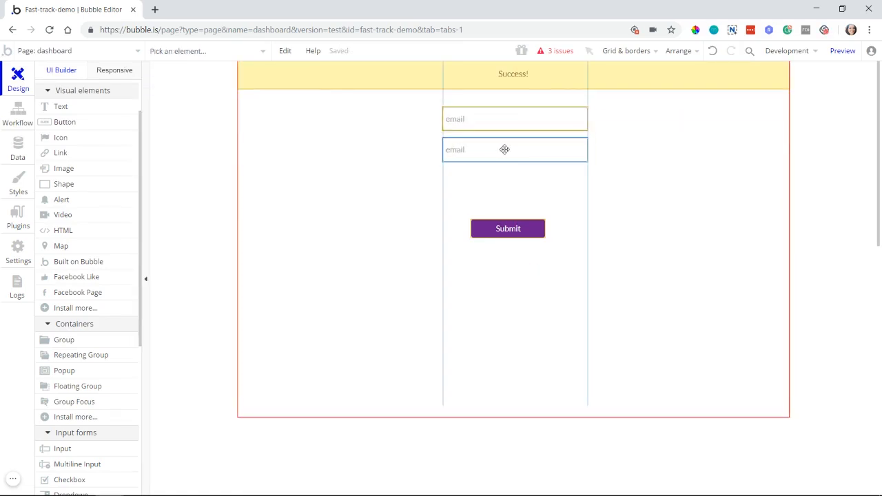
{"action": "double_click", "coordinate": [506, 149]}
{"action": "left_click", "coordinate": [271, 218]}
{"action": "left_click", "coordinate": [245, 269]}
{"action": "left_click", "coordinate": [242, 151]}
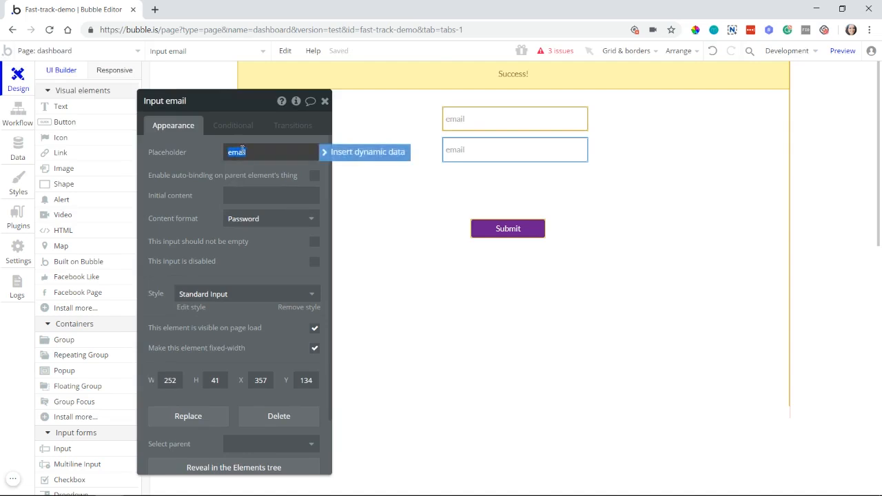
{"action": "type", "text": "password"}
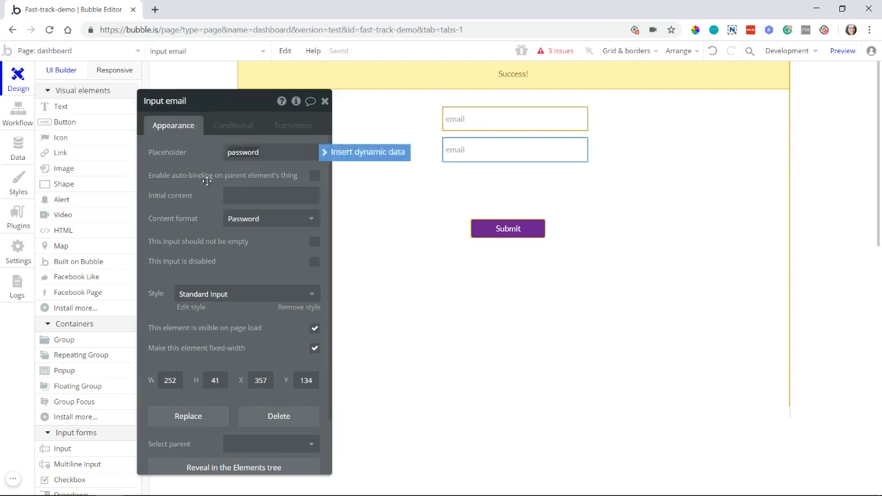
Step: Duplicate the password input below itself and change the copy's placeholder to "confirm password"
{"action": "left_click_drag", "start_coordinate": [561, 145], "coordinate": [557, 179]}
{"action": "double_click", "coordinate": [557, 181]}
{"action": "left_click", "coordinate": [227, 153]}
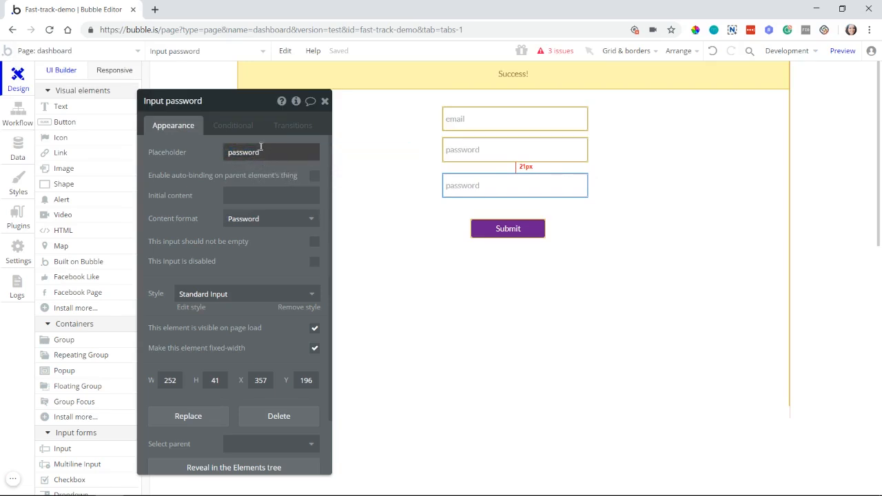
{"action": "left_click", "coordinate": [260, 149]}
{"action": "key", "text": "Home"}
{"action": "type", "text": "confirm"}
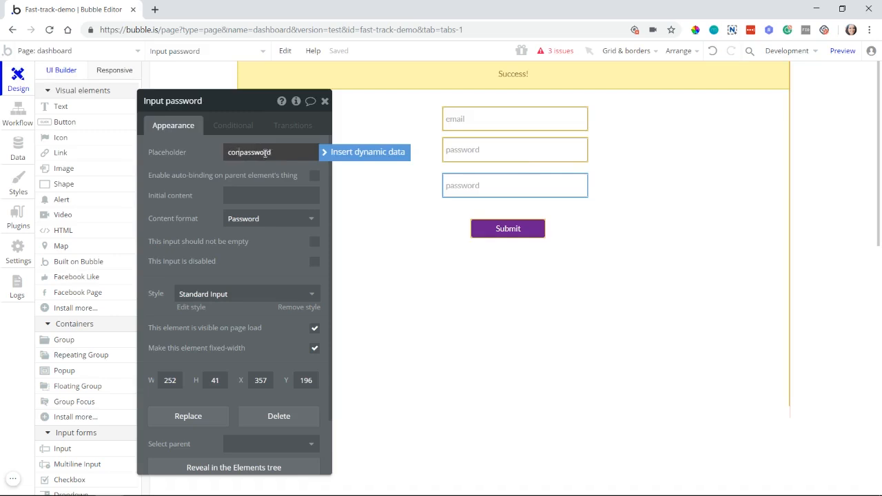
{"action": "left_click", "coordinate": [308, 173]}
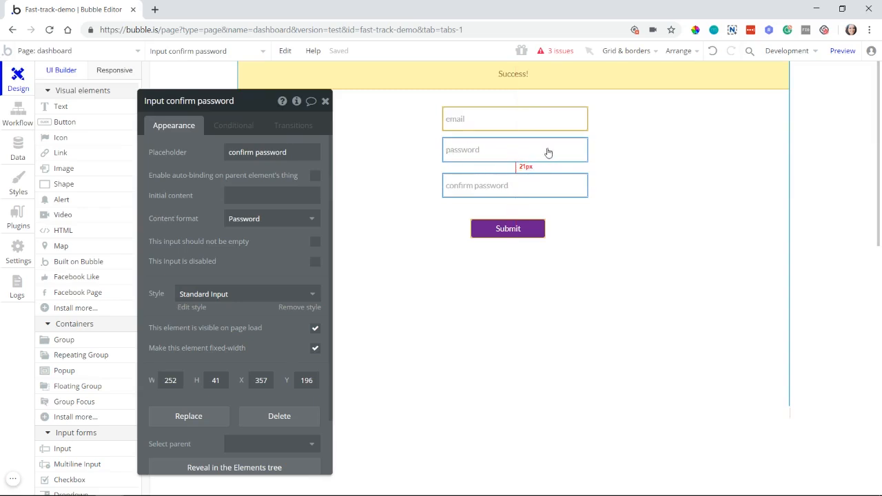
Step: Preview the dashboard page and enter test passwords in the password and confirm password fields to check their masking
{"action": "scroll", "coordinate": [112, 98], "scroll_direction": "up", "scroll_amount": 1}
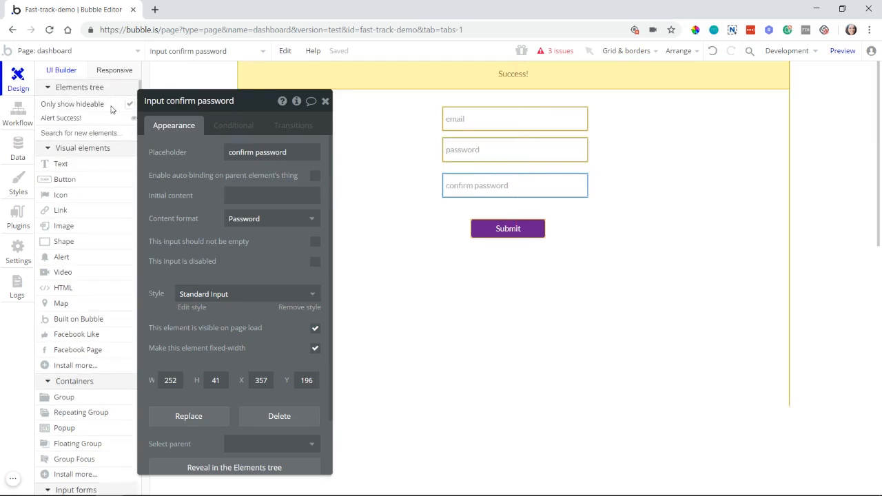
{"action": "left_click", "coordinate": [842, 50]}
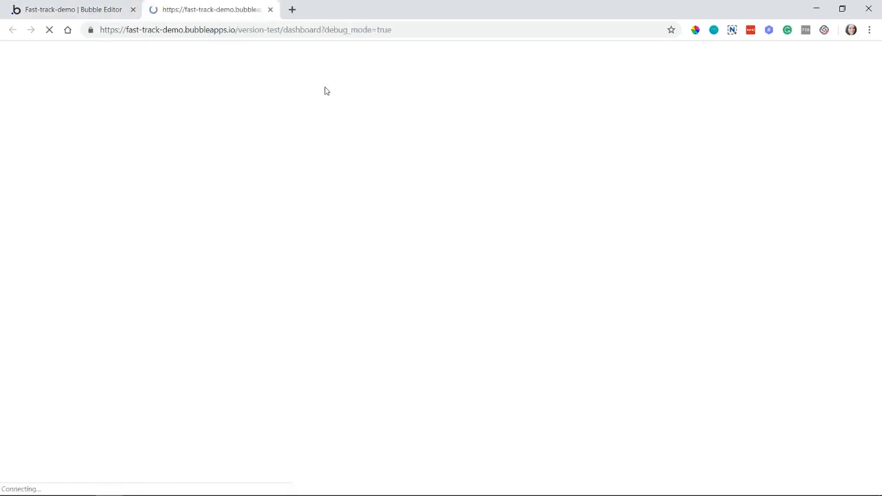
{"action": "left_click", "coordinate": [425, 105]}
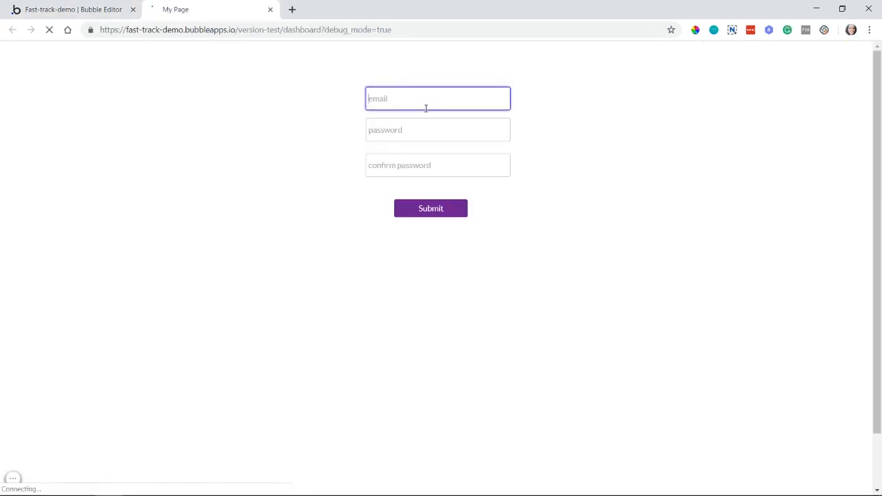
{"action": "left_click", "coordinate": [423, 131]}
{"action": "type", "text": "12345678901234"}
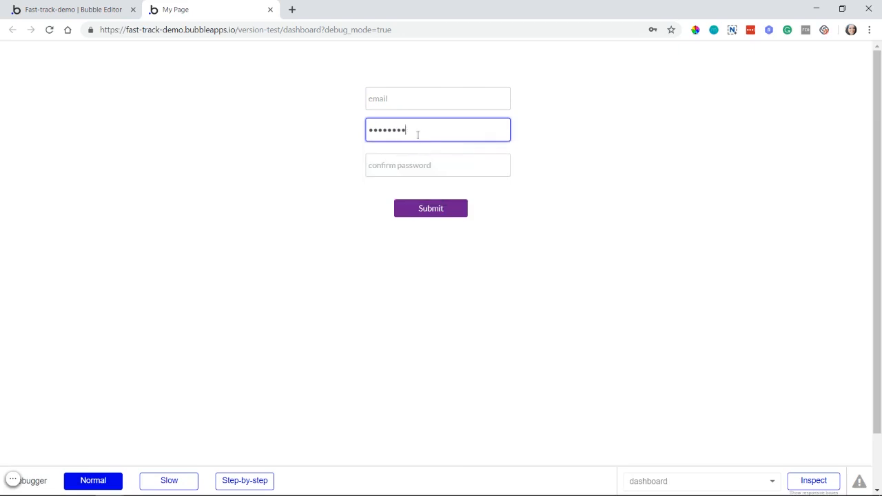
{"action": "left_click", "coordinate": [407, 162]}
{"action": "type", "text": "1"}
{"action": "type", "text": "•••"}
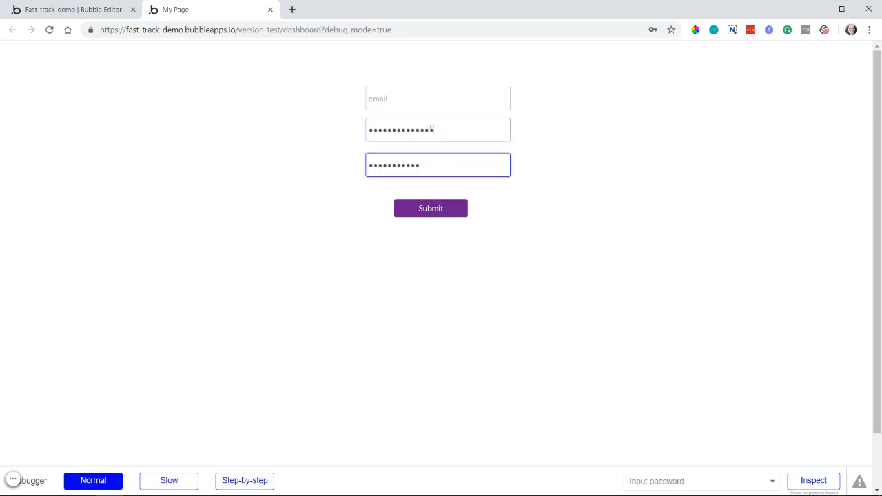
{"action": "left_click_drag", "start_coordinate": [434, 130], "coordinate": [322, 123]}
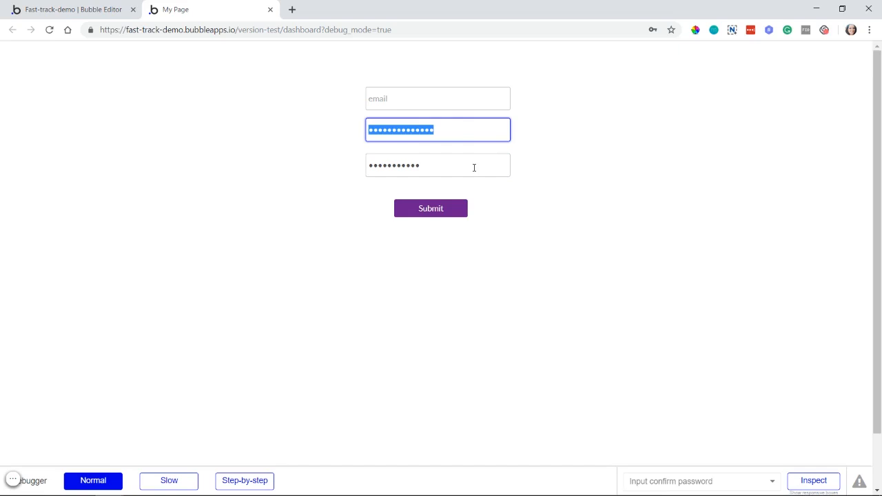
Step: Switch back to the Bubble editor and inspect the password and confirm password inputs
{"action": "left_click", "coordinate": [88, 9]}
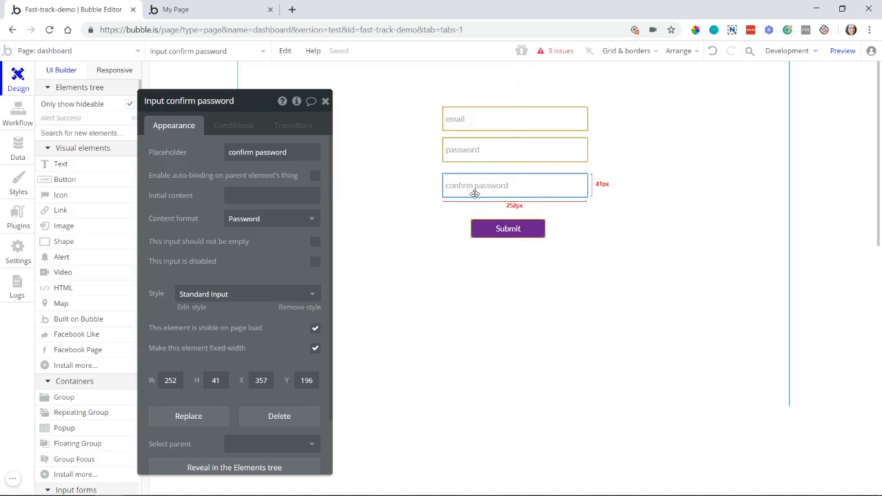
{"action": "left_click", "coordinate": [475, 156]}
{"action": "left_click", "coordinate": [474, 187]}
Step: Enable sending an email to confirm the email in the "Sign the user up" action and view the confirmation page choices
{"action": "left_click", "coordinate": [18, 112]}
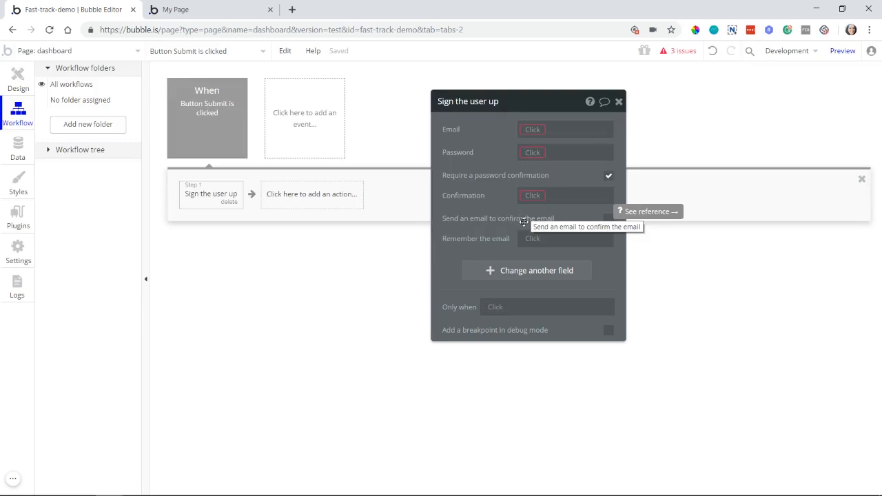
{"action": "left_click", "coordinate": [608, 222]}
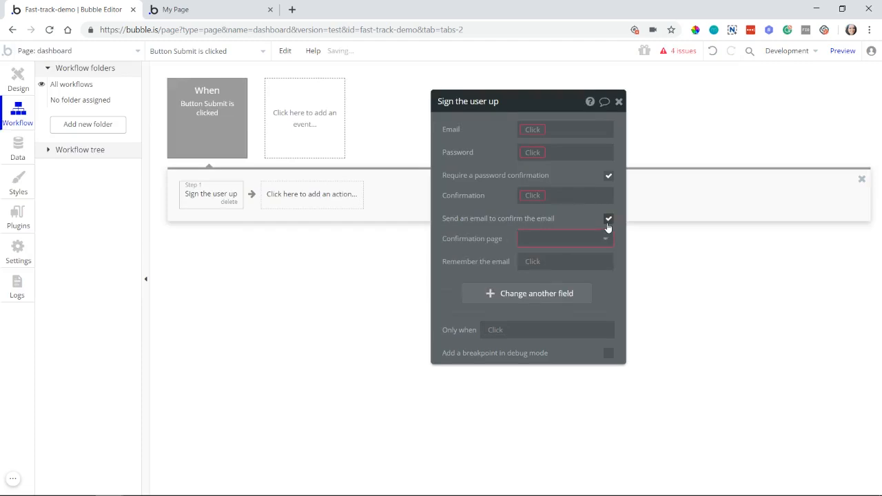
{"action": "left_click", "coordinate": [531, 238]}
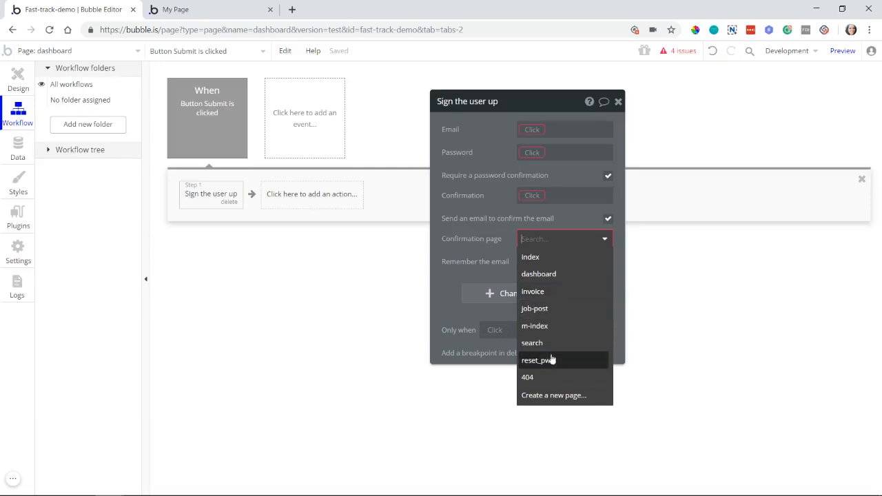
{"action": "left_click", "coordinate": [494, 243]}
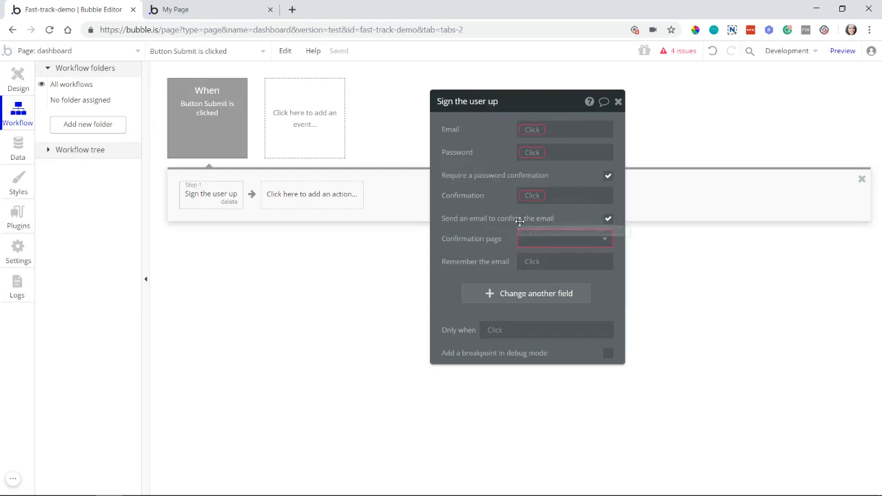
Step: Review the email confirmation subject and body texts in the app's language settings
{"action": "left_click", "coordinate": [20, 250]}
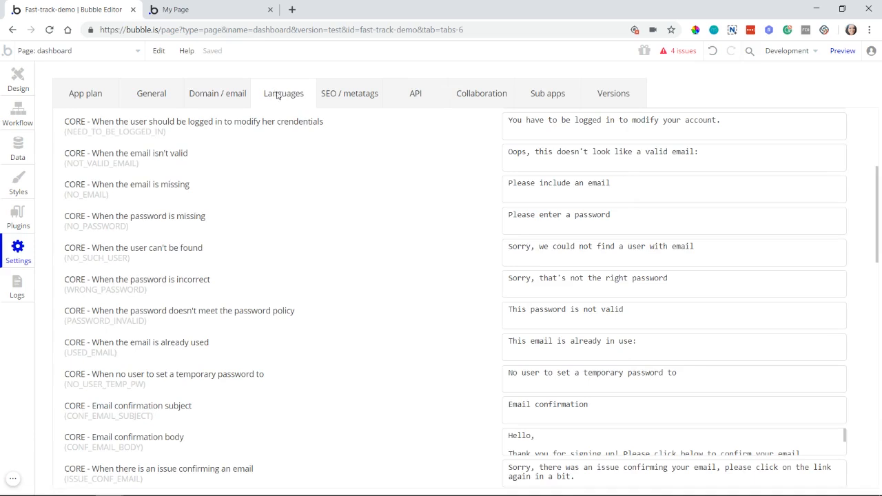
{"action": "scroll", "coordinate": [306, 236], "scroll_direction": "down", "scroll_amount": 2}
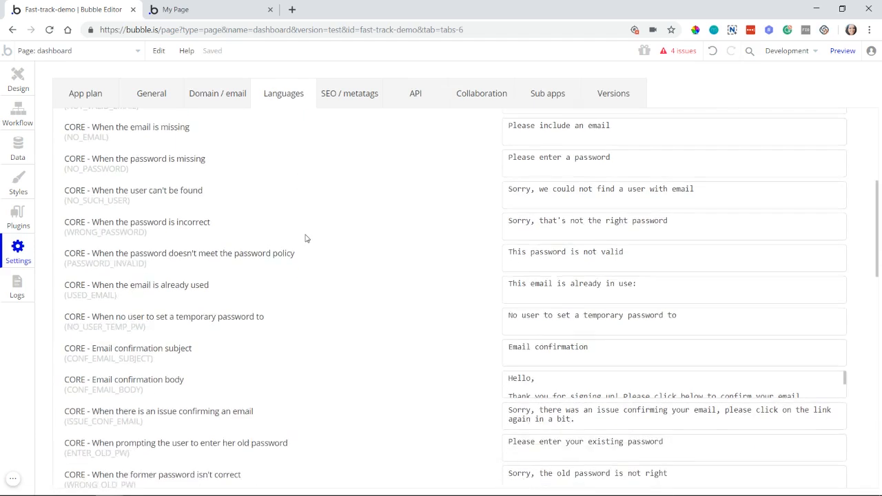
{"action": "scroll", "coordinate": [314, 241], "scroll_direction": "down", "scroll_amount": 1}
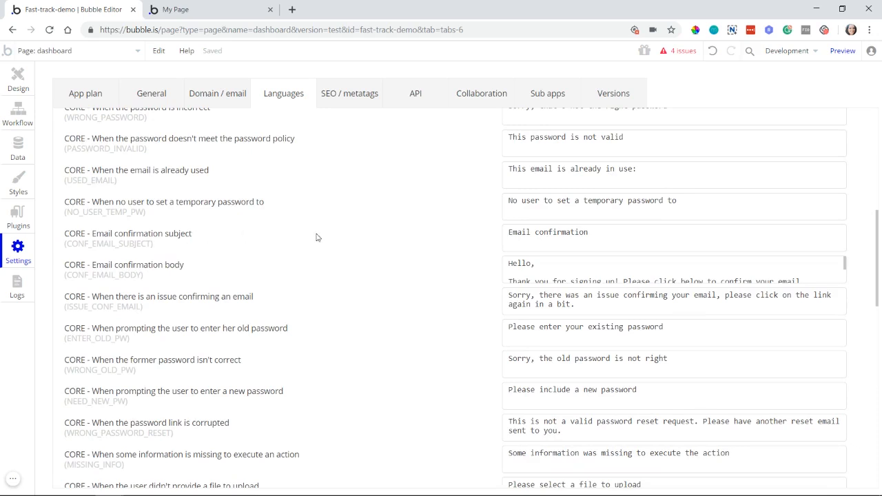
{"action": "left_click", "coordinate": [558, 232]}
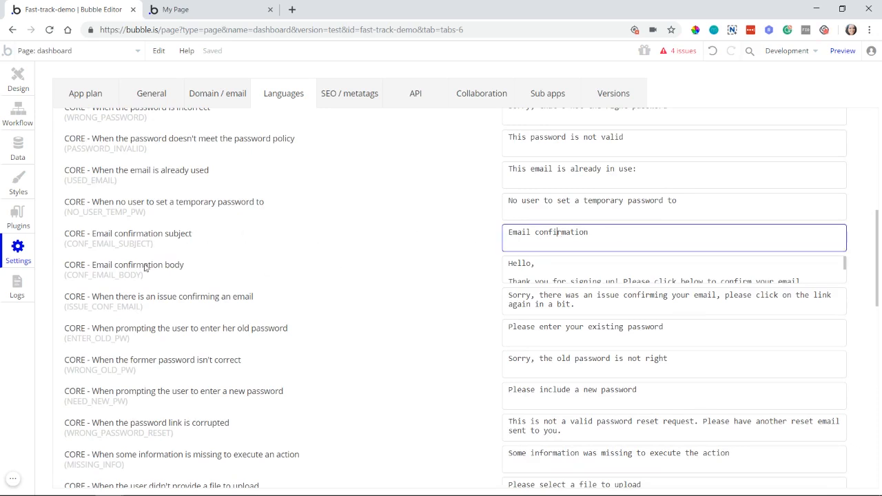
{"action": "left_click", "coordinate": [598, 270]}
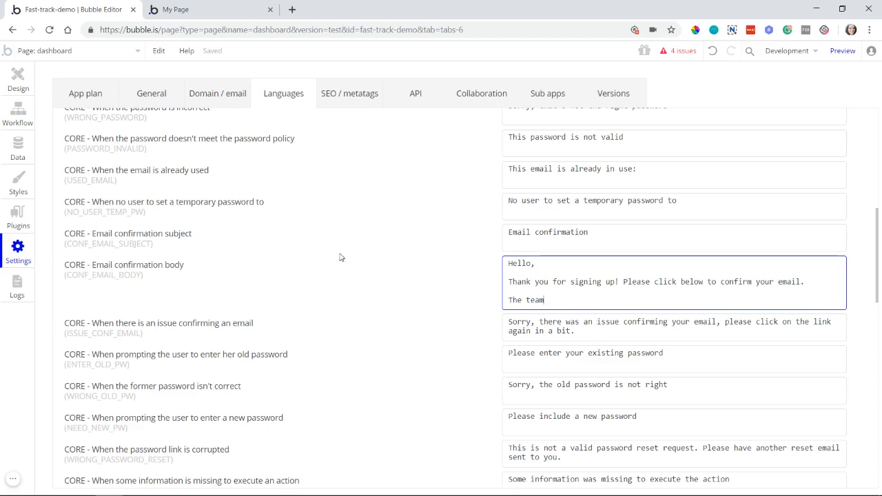
Step: Set "Remember the email" to "yes" in the "Sign the user up" action
{"action": "left_click", "coordinate": [18, 114]}
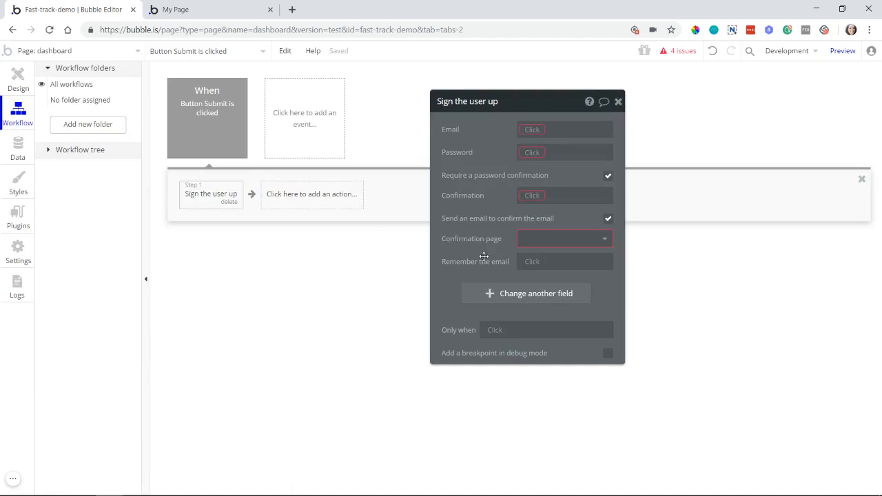
{"action": "left_click", "coordinate": [530, 266]}
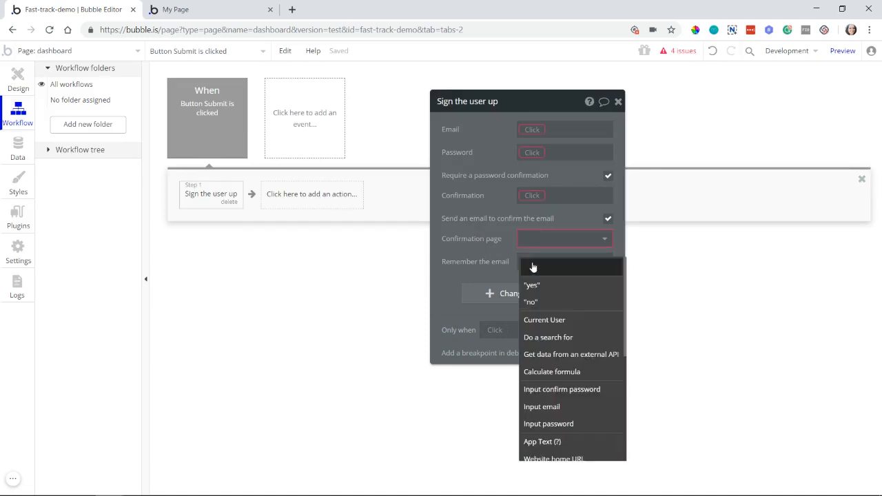
{"action": "left_click", "coordinate": [532, 284]}
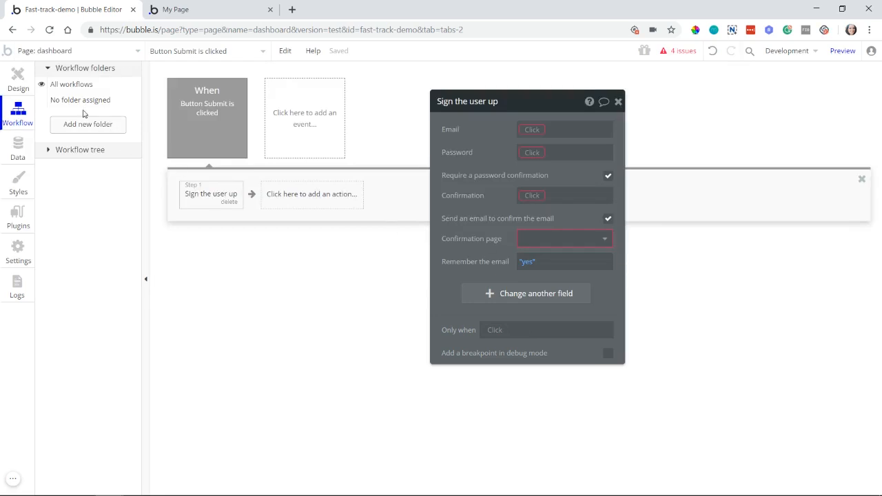
Step: Place a checkbox between the confirm password input and the Submit button and label it "Remember Me"
{"action": "left_click", "coordinate": [19, 82]}
{"action": "left_click_drag", "start_coordinate": [508, 228], "coordinate": [508, 243]}
{"action": "scroll", "coordinate": [114, 370], "scroll_direction": "down", "scroll_amount": 5}
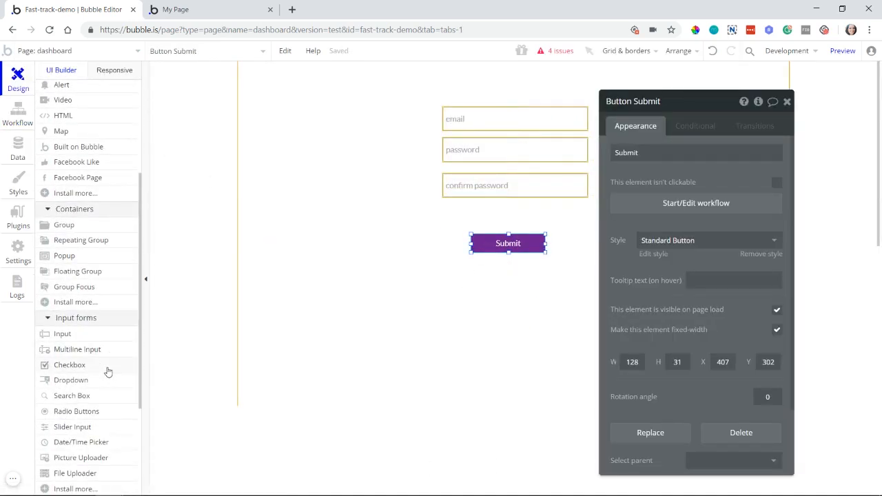
{"action": "left_click", "coordinate": [108, 367]}
{"action": "mouse_move", "coordinate": [448, 204]}
{"action": "left_mouse_down"}
{"action": "mouse_move", "coordinate": [587, 209]}
{"action": "mouse_move", "coordinate": [590, 218]}
{"action": "left_mouse_up"}
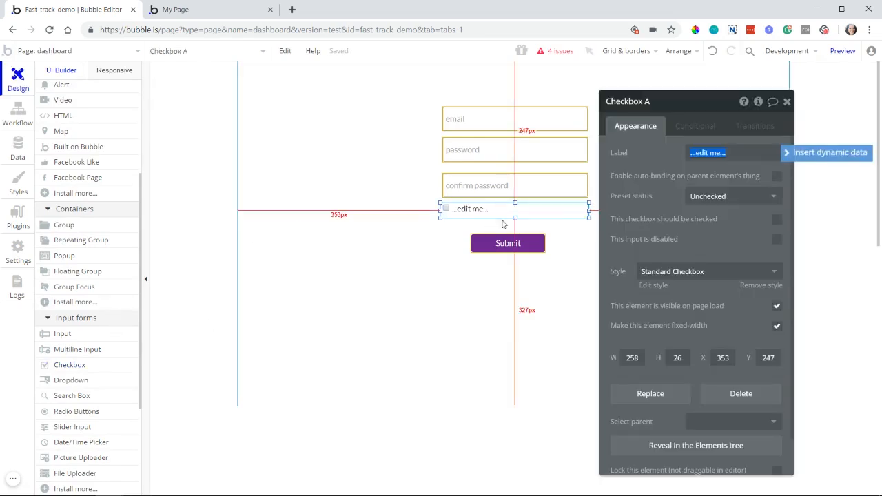
{"action": "type", "text": "Re"}
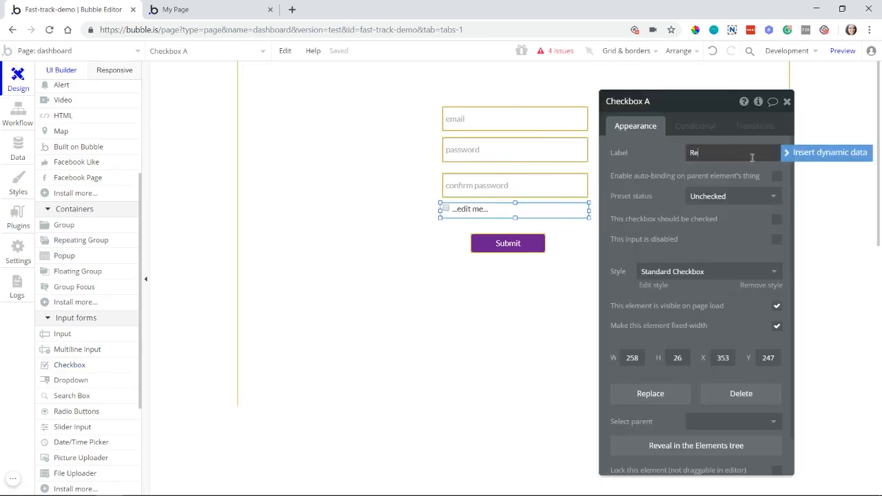
{"action": "type", "text": "member Me"}
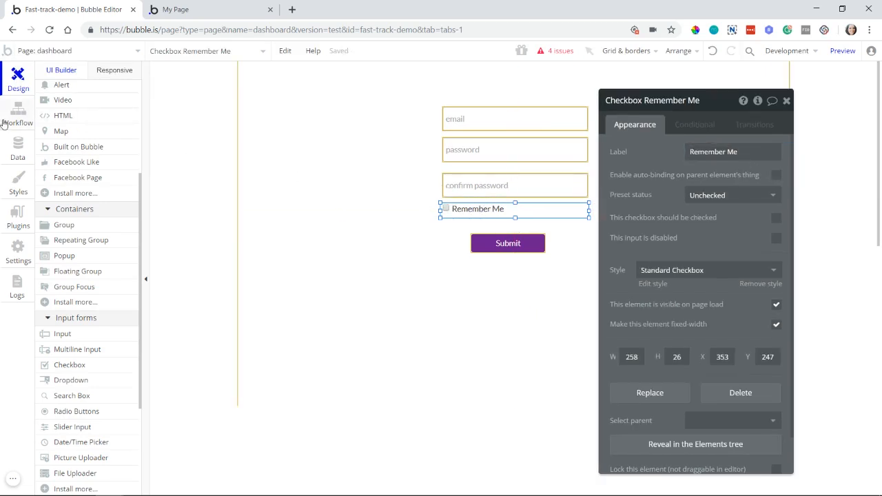
Step: Set "Remember the email" in the "Sign the user up" action to the dynamic expression "Checkbox Remember Me is checked"
{"action": "left_click", "coordinate": [19, 113]}
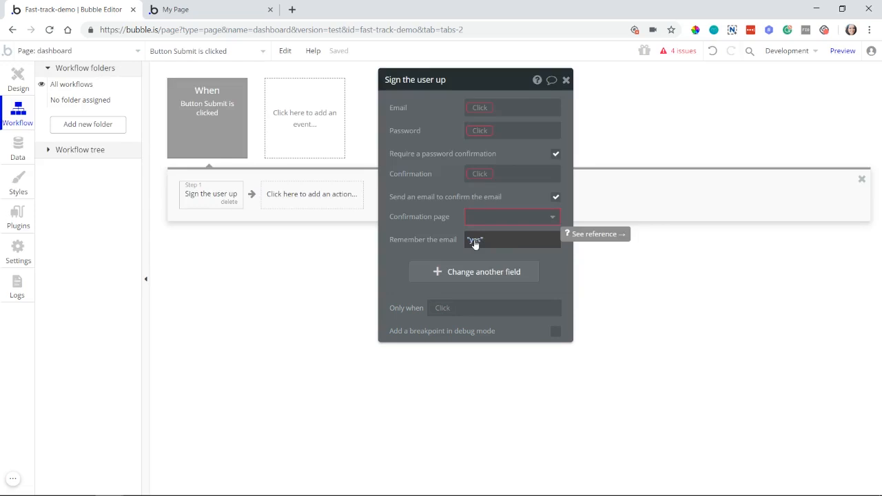
{"action": "left_click", "coordinate": [474, 241]}
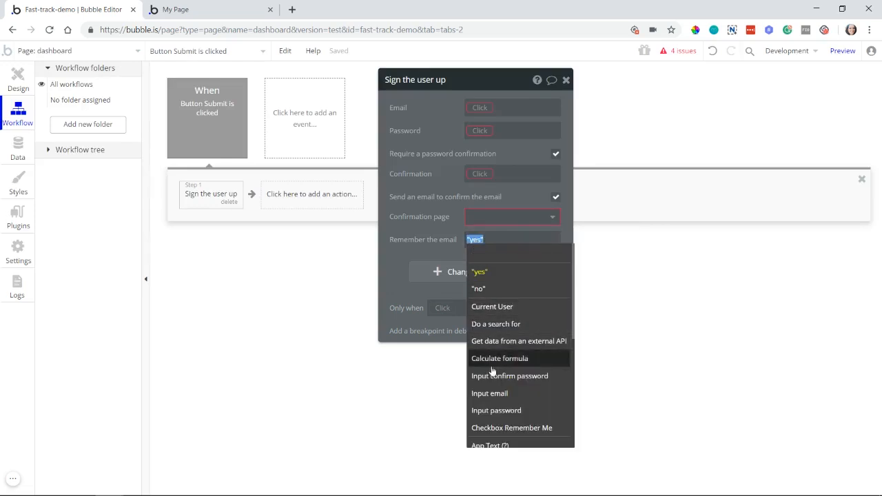
{"action": "scroll", "coordinate": [496, 328], "scroll_direction": "down", "scroll_amount": 3}
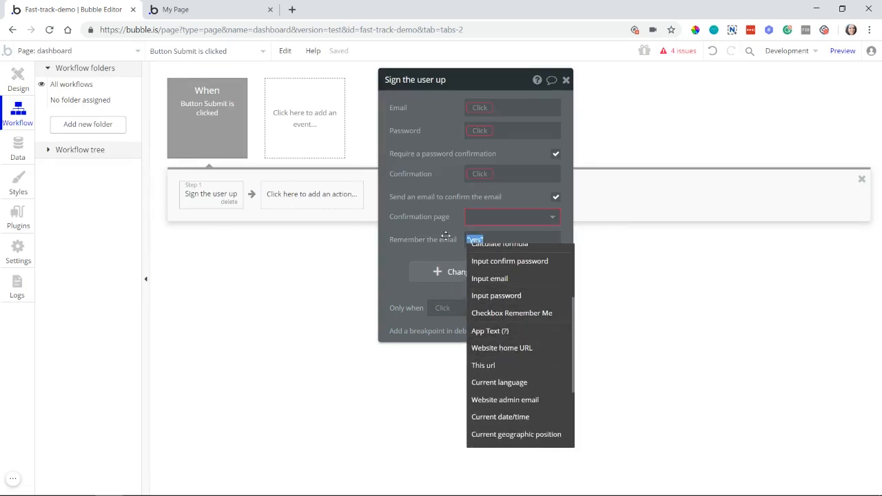
{"action": "left_click", "coordinate": [514, 313]}
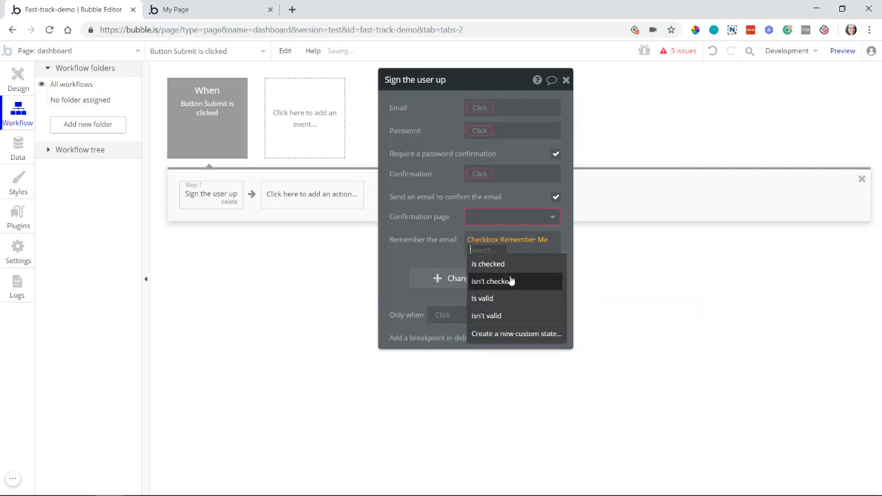
{"action": "left_click", "coordinate": [492, 266]}
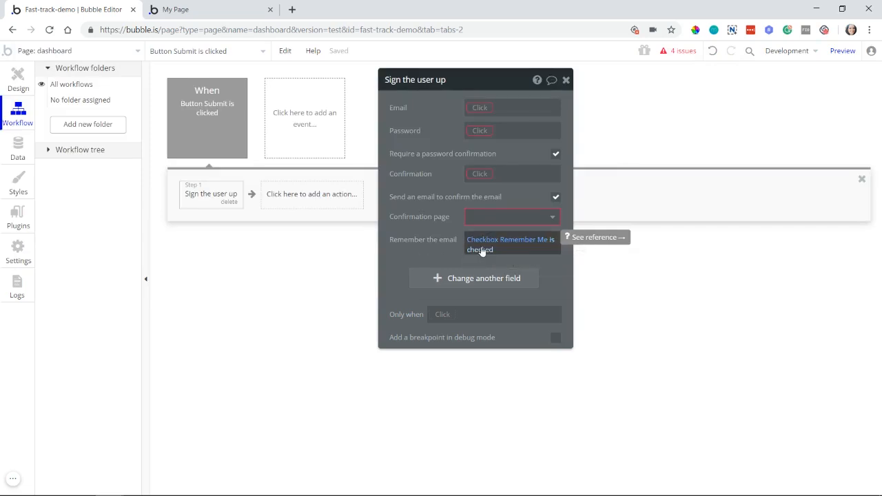
{"action": "left_click_drag", "start_coordinate": [425, 230], "coordinate": [433, 226]}
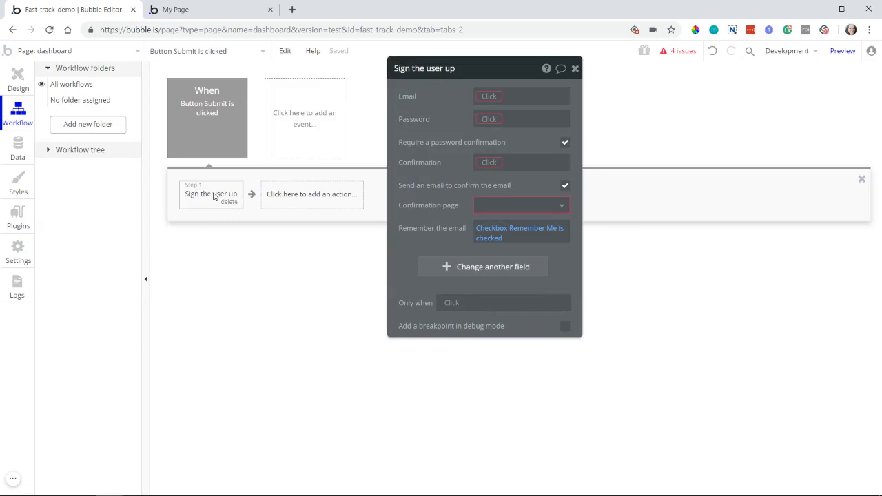
Step: Review the fields of the User data type and compare them with the sign-up form on the dashboard page
{"action": "left_click", "coordinate": [21, 153]}
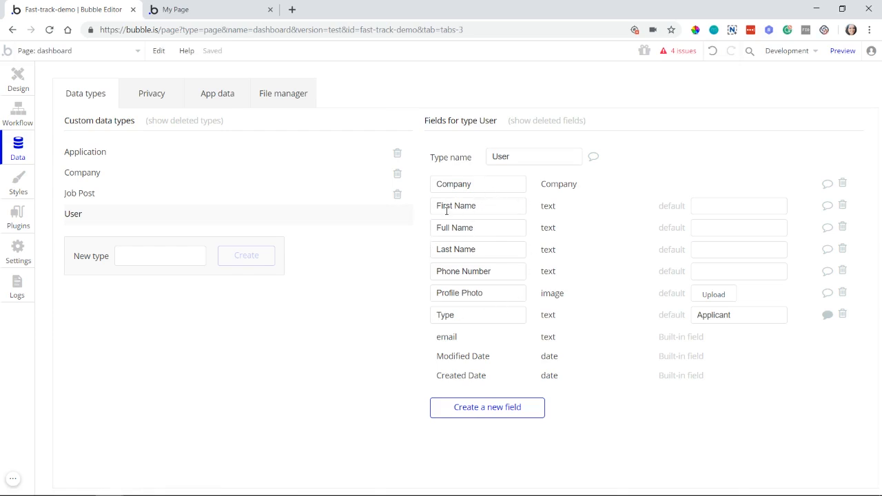
{"action": "left_click", "coordinate": [446, 211]}
{"action": "left_click_drag", "start_coordinate": [461, 273], "coordinate": [483, 294]}
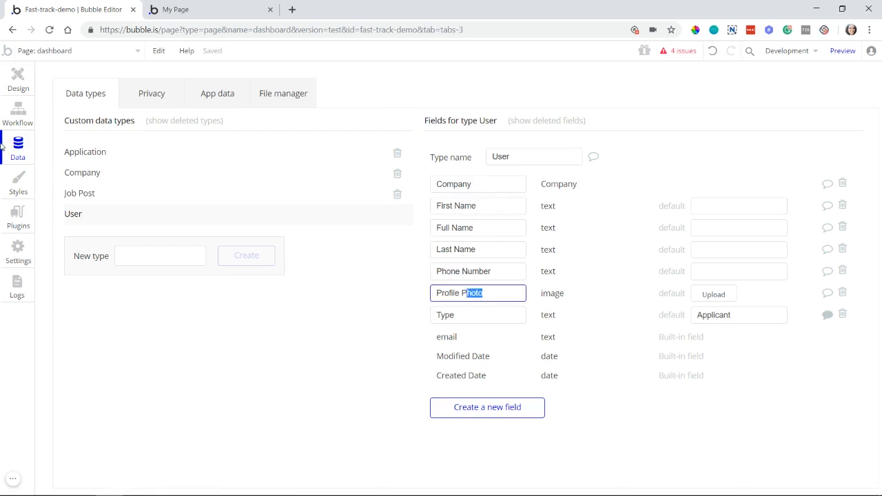
{"action": "left_click", "coordinate": [14, 86]}
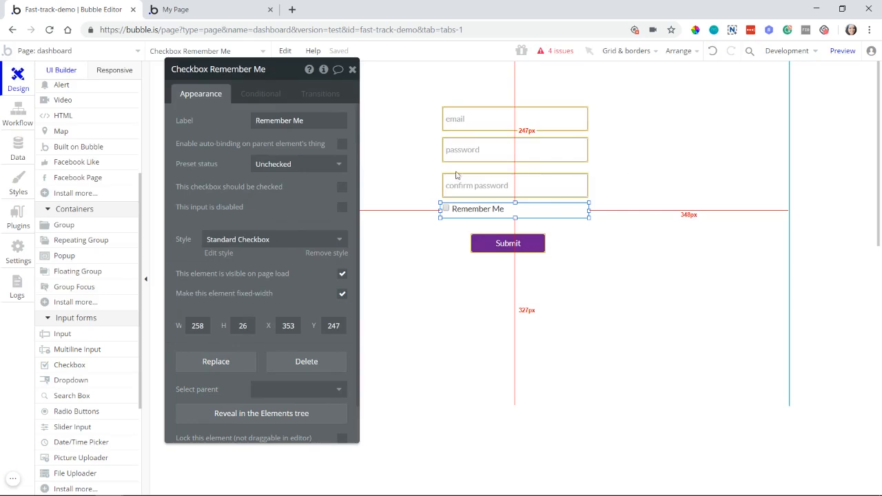
Step: Add the First Name field to the "Sign the user up" action and view the dynamic data sources for its value
{"action": "left_click", "coordinate": [25, 120]}
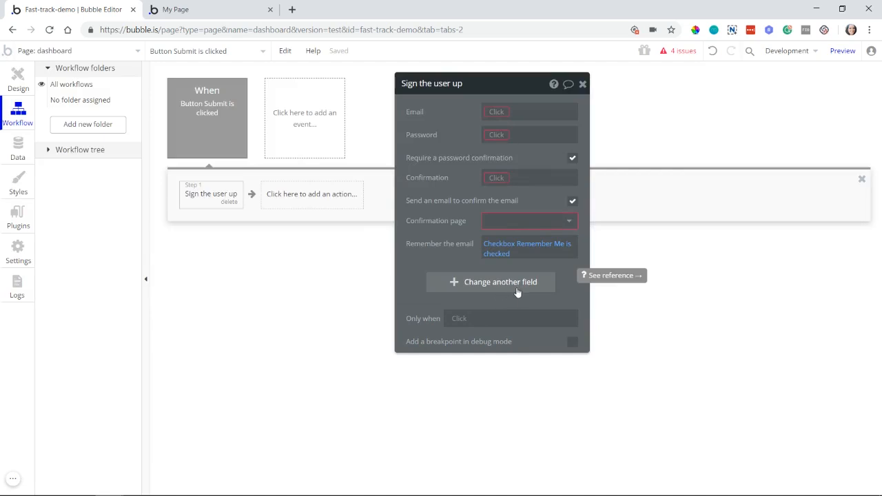
{"action": "left_click", "coordinate": [481, 288]}
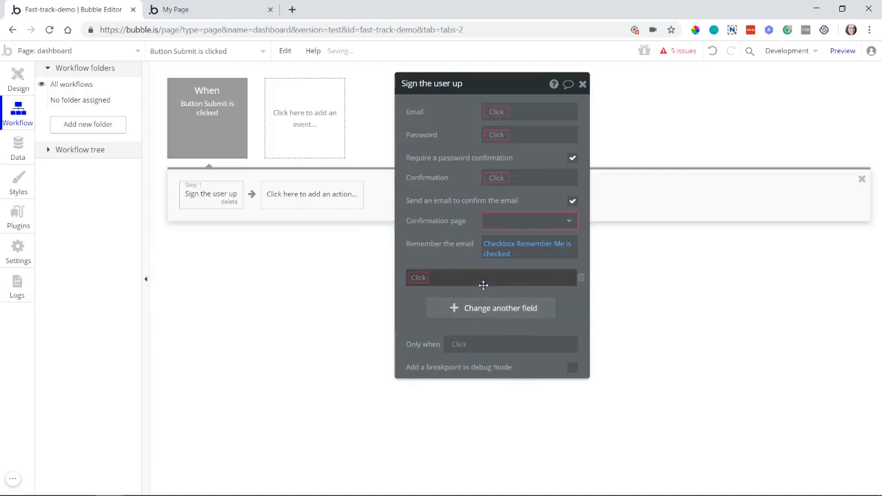
{"action": "left_click", "coordinate": [419, 278]}
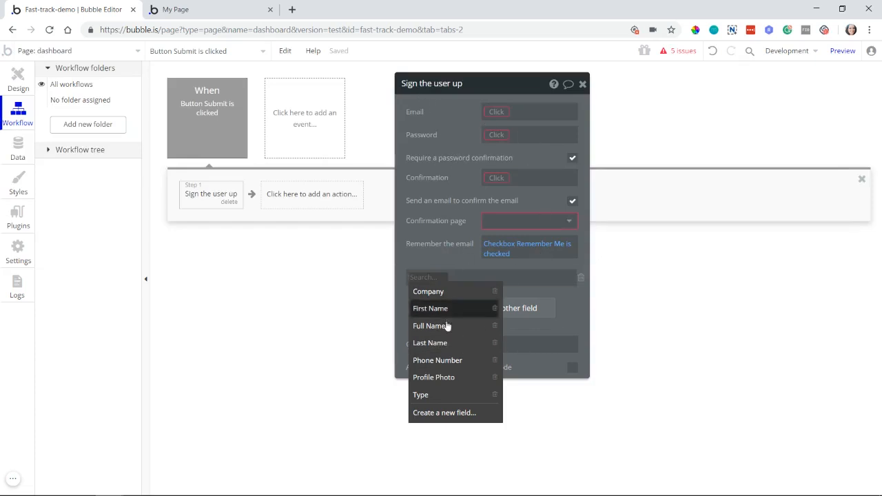
{"action": "left_click", "coordinate": [417, 309]}
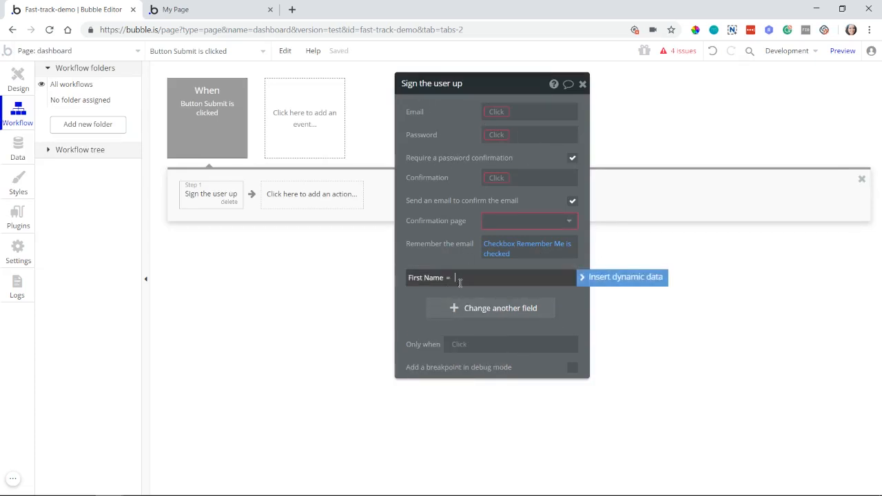
{"action": "left_click", "coordinate": [614, 280]}
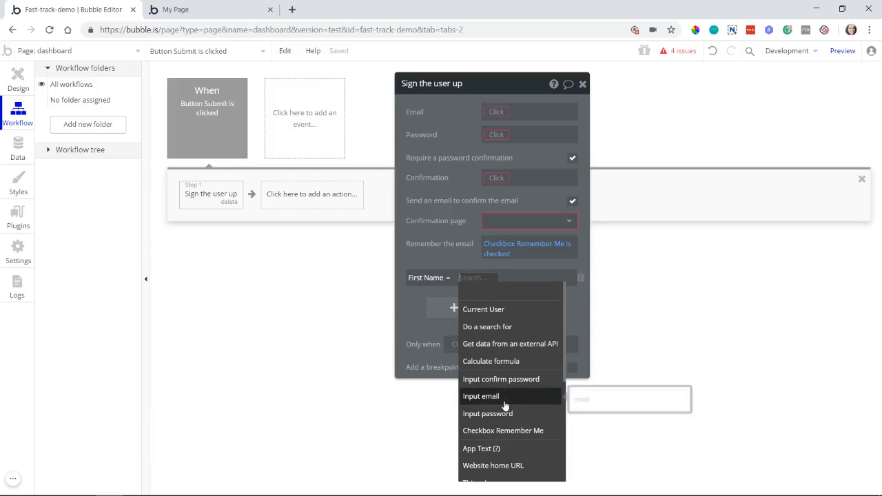
Step: Add the Profile Photo field to the fields set by the "Sign the user up" action
{"action": "left_click_drag", "start_coordinate": [431, 322], "coordinate": [432, 259]}
{"action": "left_click", "coordinate": [439, 249]}
{"action": "left_click", "coordinate": [427, 238]}
{"action": "left_click", "coordinate": [434, 341]}
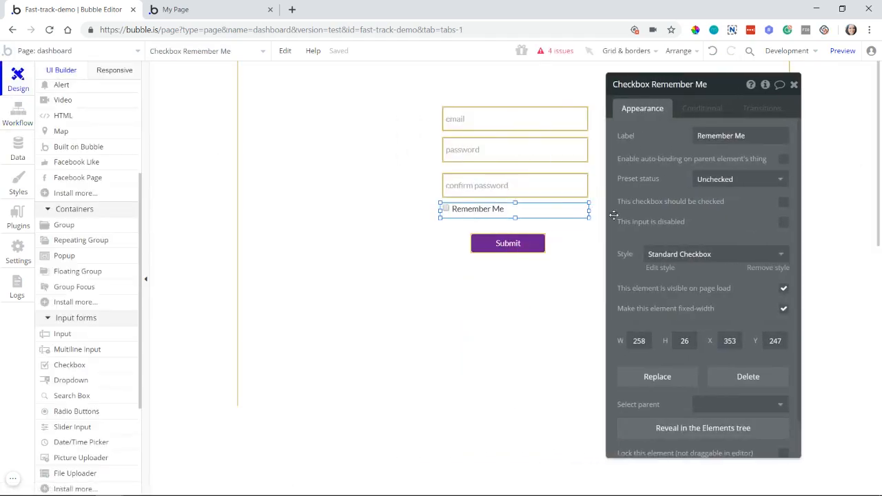
Step: Duplicate the Submit button to its right at X 694, Y 302 and rename the copy "Button Submit2"
{"action": "left_click", "coordinate": [521, 245]}
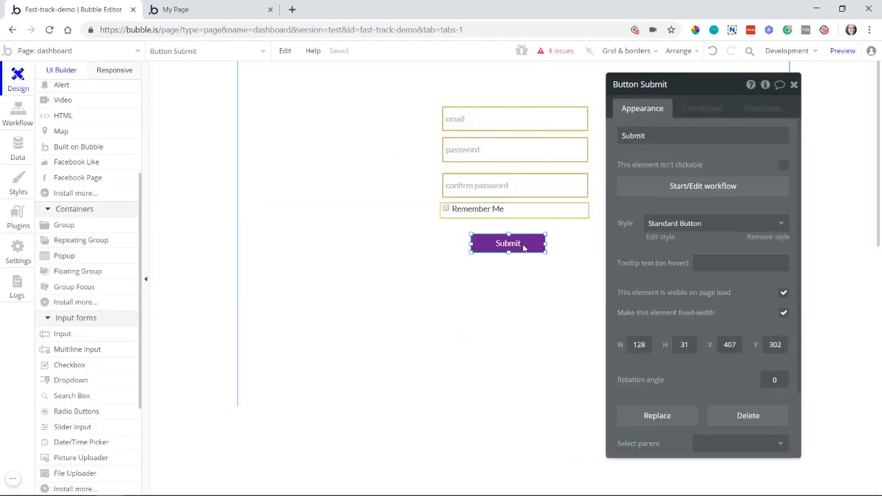
{"action": "left_click_drag", "start_coordinate": [524, 248], "coordinate": [676, 239]}
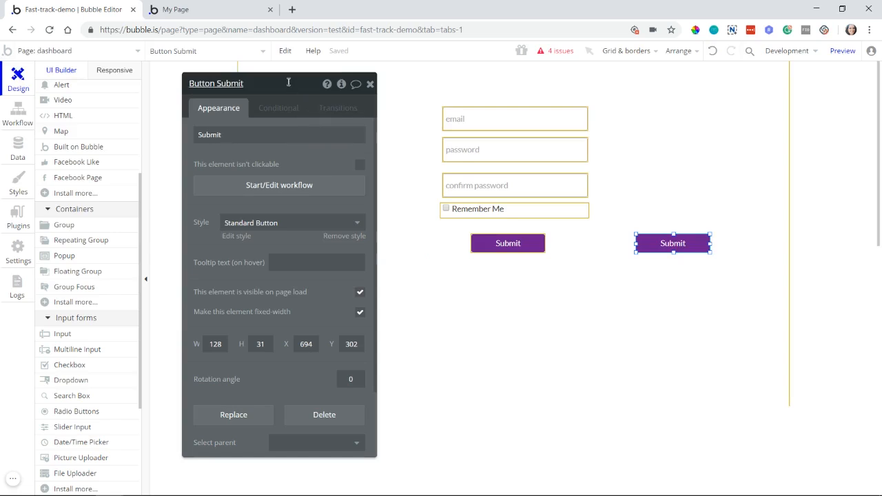
{"action": "type", "text": "2"}
{"action": "key", "text": "Return"}
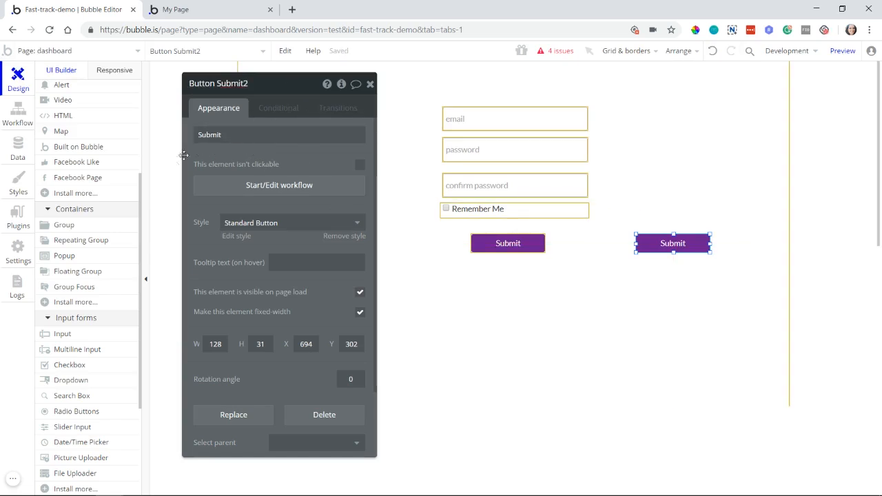
Step: Create a workflow for Button Submit2 being clicked and add a "Make changes to thing" action to it
{"action": "left_click", "coordinate": [219, 189]}
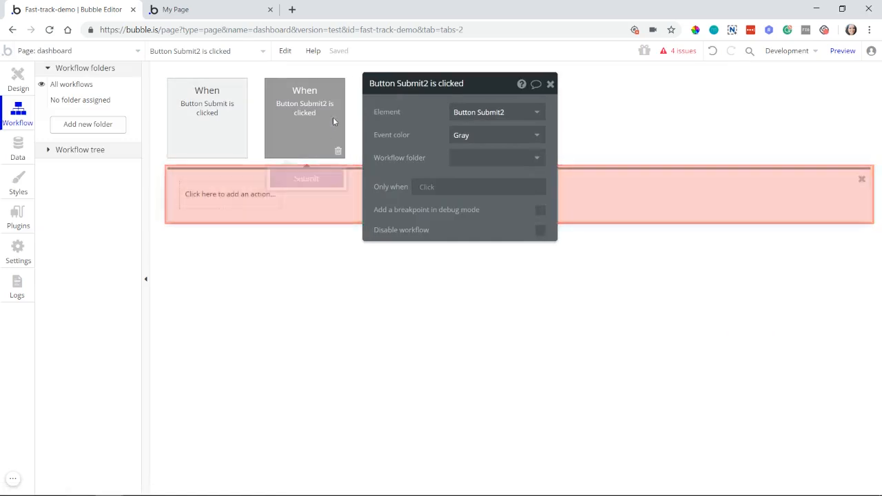
{"action": "left_click", "coordinate": [232, 202]}
{"action": "mouse_move", "coordinate": [232, 246]}
{"action": "mouse_move", "coordinate": [227, 262]}
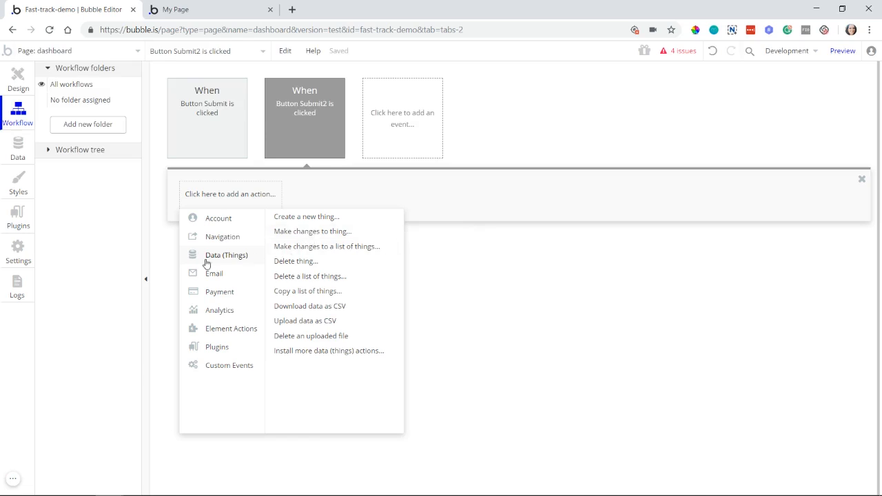
{"action": "left_click", "coordinate": [314, 235]}
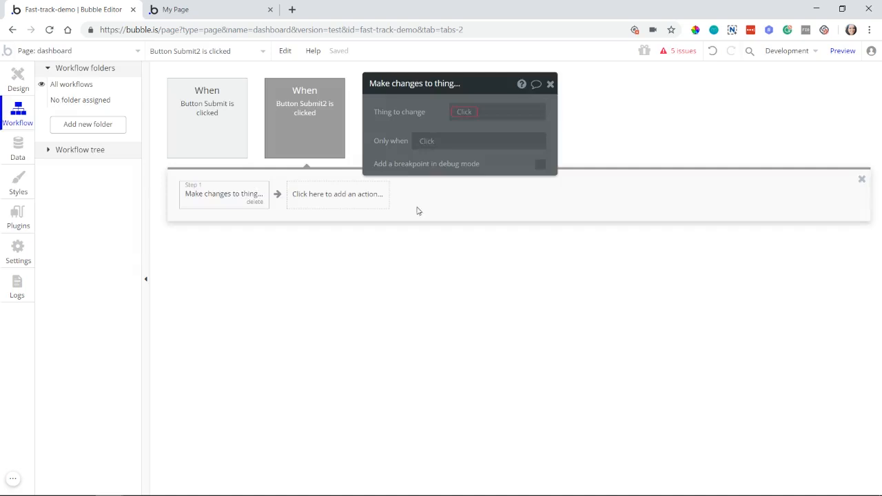
Step: Set Current User as the thing to change in the Button Submit2 workflow's action and view its changeable fields
{"action": "left_click", "coordinate": [475, 111]}
{"action": "left_click", "coordinate": [476, 127]}
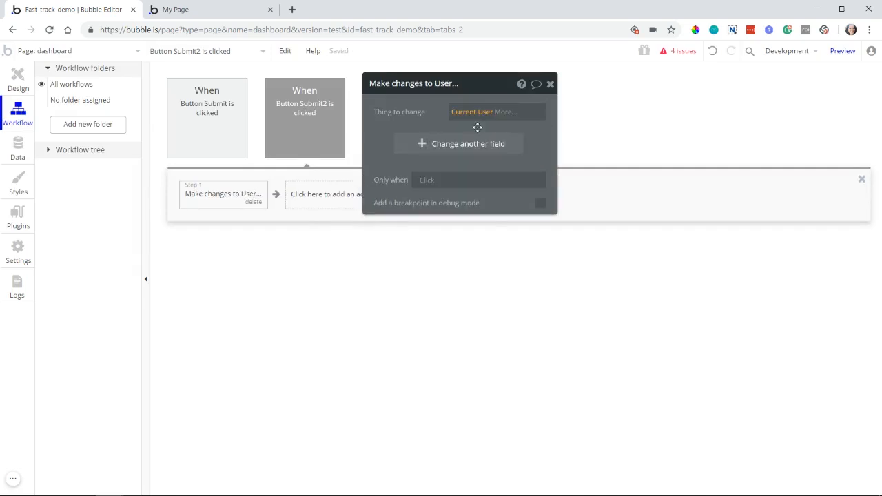
{"action": "left_click", "coordinate": [438, 146]}
{"action": "left_click", "coordinate": [393, 140]}
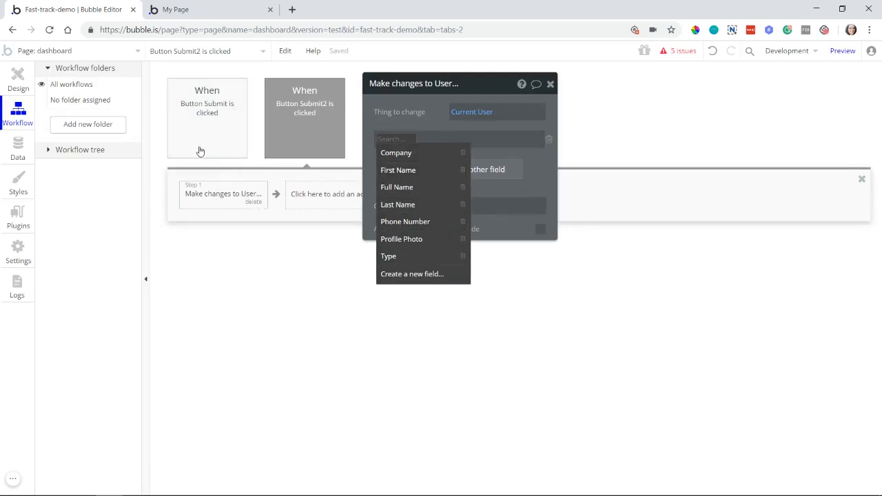
Step: Delete the "Make changes to User" action from the Button Submit2 workflow
{"action": "mouse_move", "coordinate": [200, 151]}
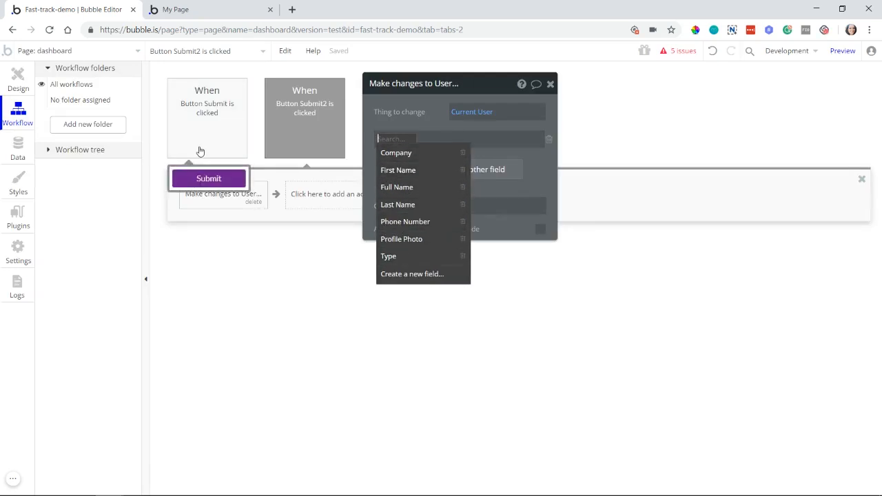
{"action": "left_click", "coordinate": [234, 197]}
{"action": "left_click", "coordinate": [254, 203]}
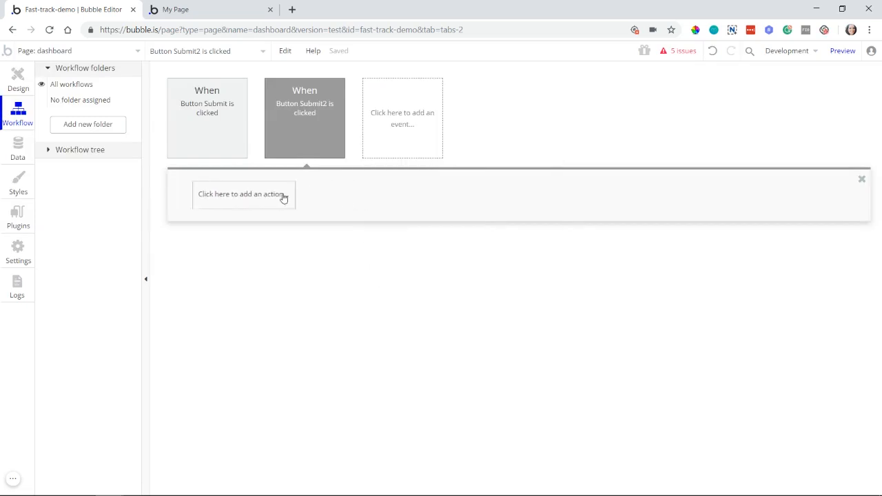
Step: Add a "Make changes to thing" action for the Current User to the Button Submit2 workflow, and delete it again
{"action": "left_click", "coordinate": [243, 196]}
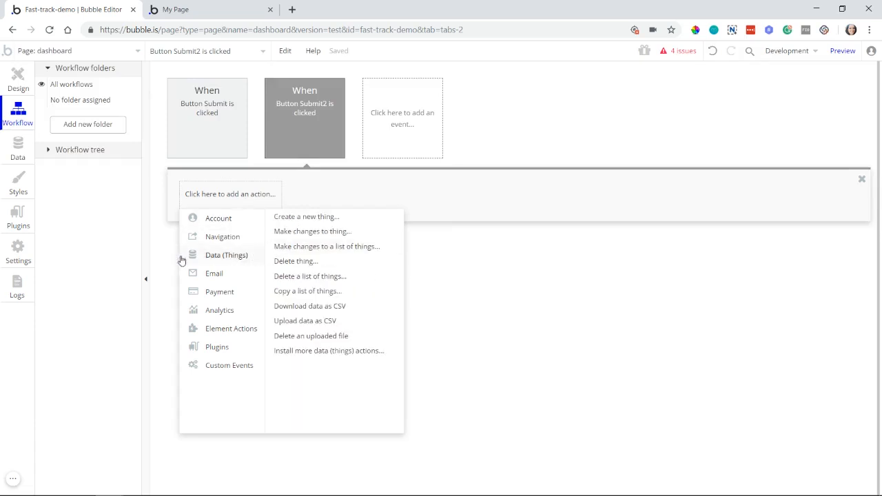
{"action": "left_click", "coordinate": [310, 232]}
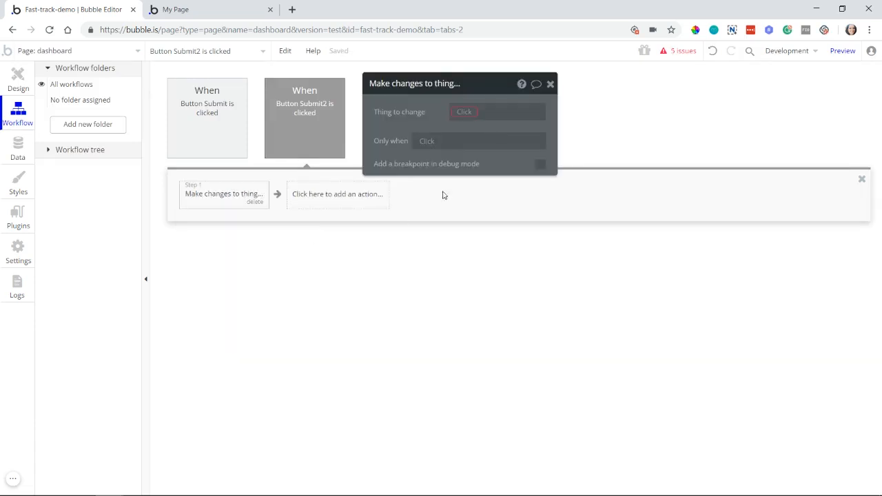
{"action": "left_click", "coordinate": [464, 111]}
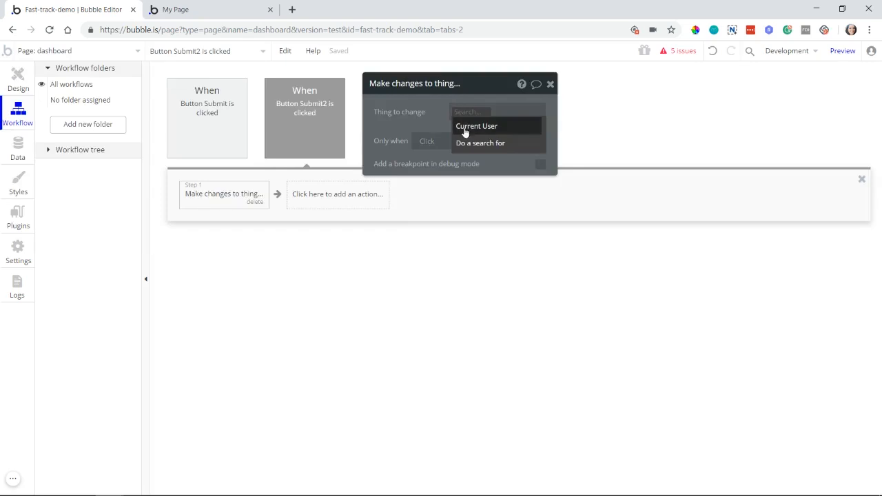
{"action": "left_click", "coordinate": [486, 132]}
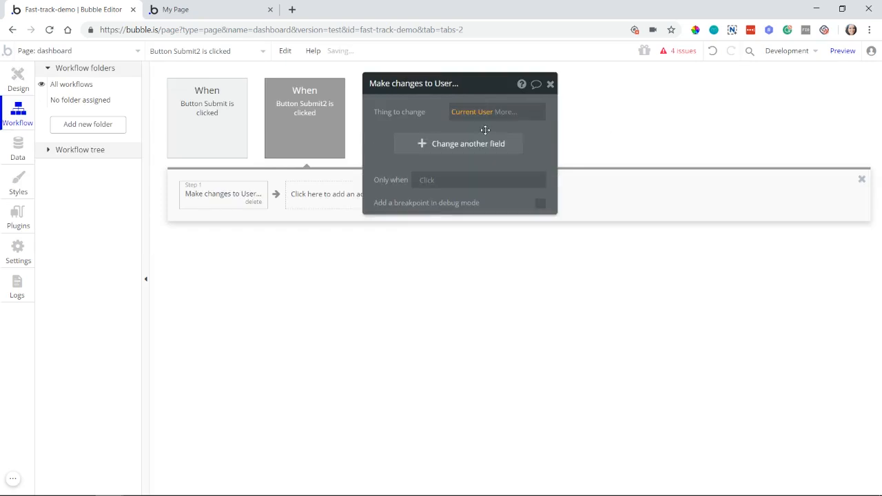
{"action": "left_click", "coordinate": [253, 202]}
Step: Add a "Make changes to current user" action to the Button Submit2 workflow and open the field choices for a change
{"action": "left_click", "coordinate": [248, 206]}
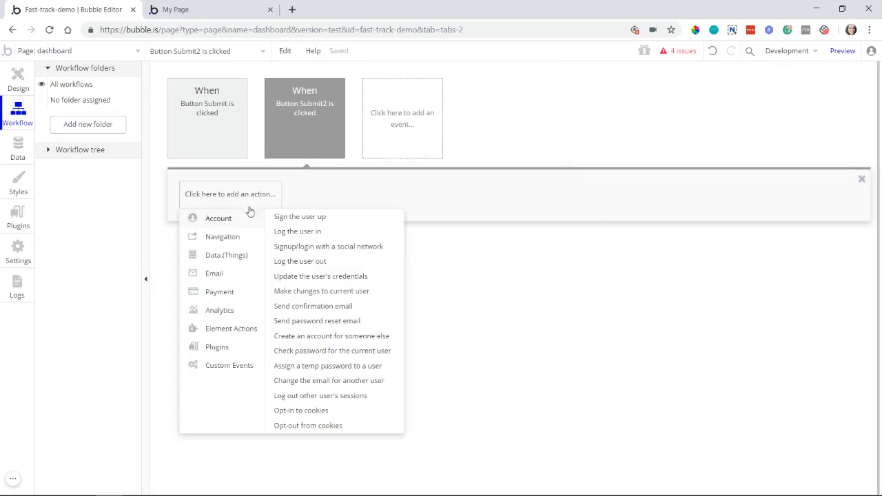
{"action": "left_click", "coordinate": [339, 298]}
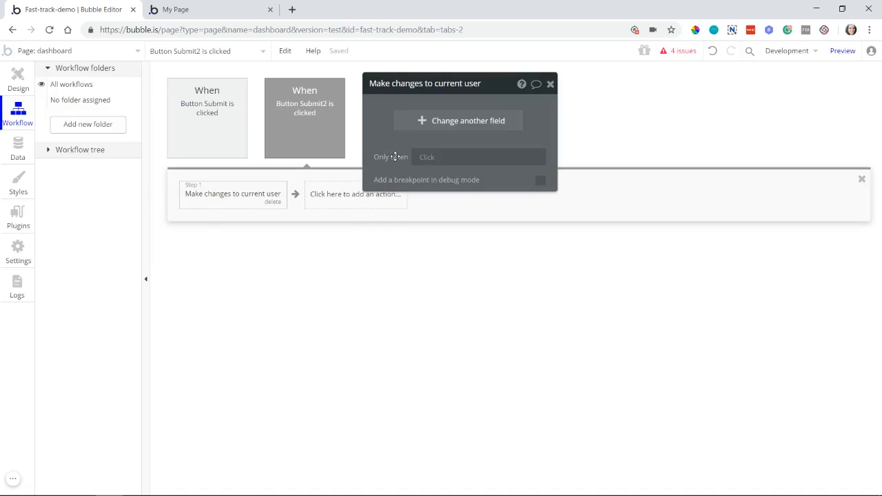
{"action": "left_click", "coordinate": [442, 121]}
{"action": "left_click", "coordinate": [388, 118]}
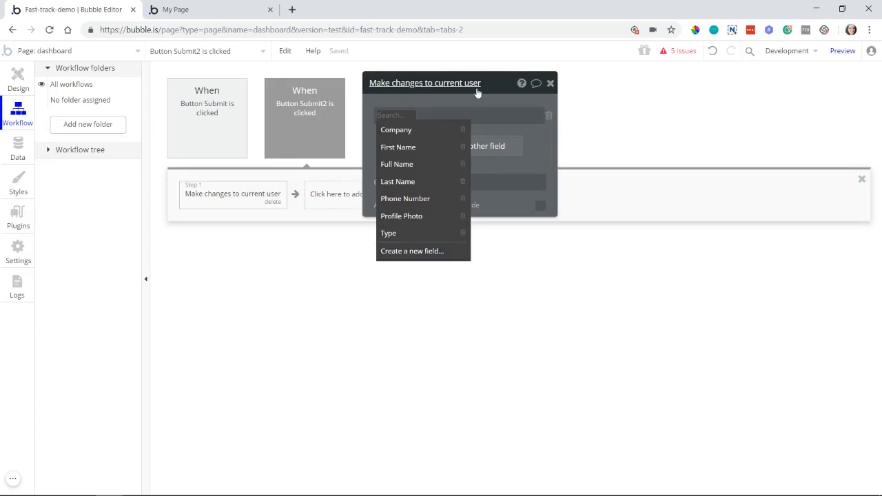
Step: View the form for creating a new field and the User data type's fields, and return to the action's field choices
{"action": "left_click", "coordinate": [424, 253]}
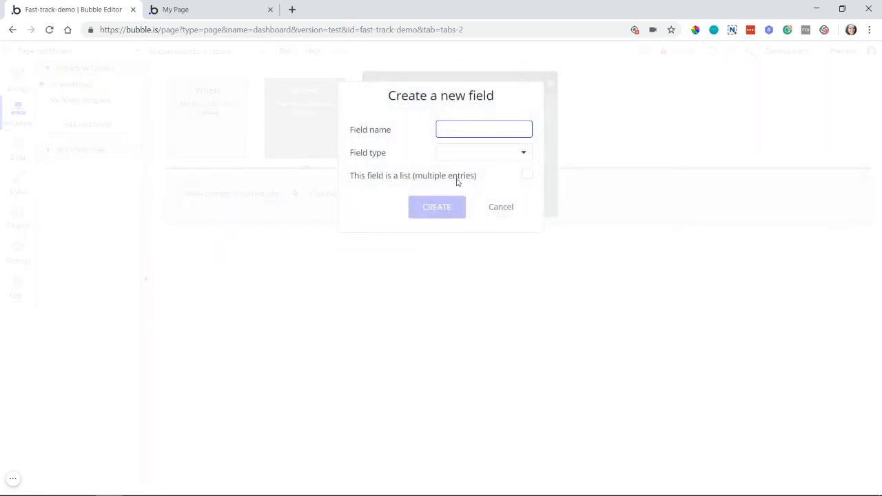
{"action": "left_click", "coordinate": [494, 214]}
{"action": "left_click", "coordinate": [9, 154]}
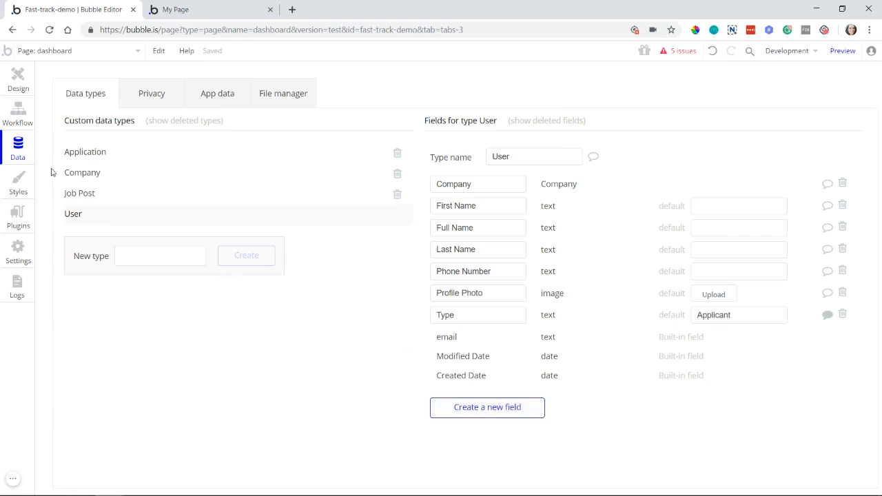
{"action": "left_click", "coordinate": [25, 127]}
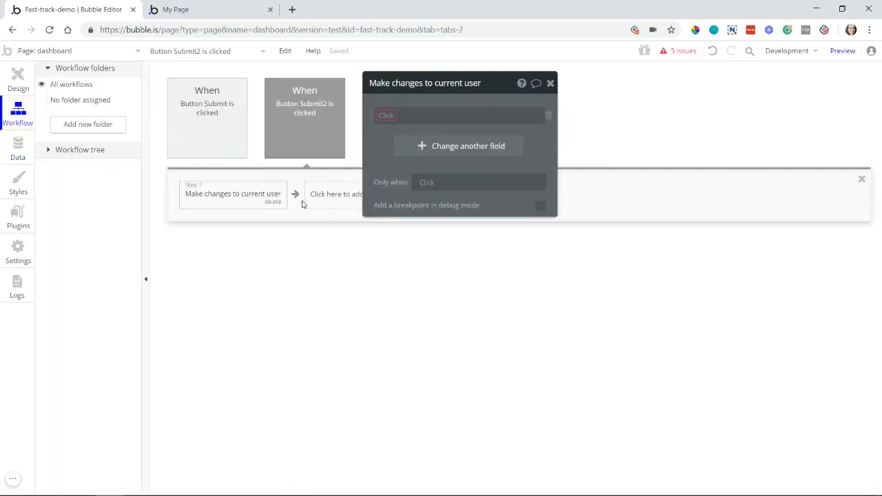
{"action": "left_click", "coordinate": [388, 116]}
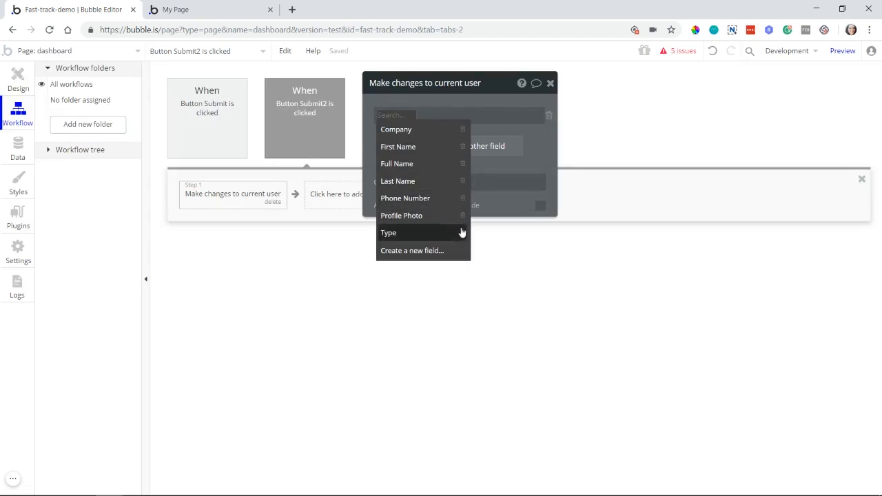
Step: Replace the "Sign the user up" action in the Button Submit workflow with a "Log the user in" action
{"action": "left_click", "coordinate": [231, 148]}
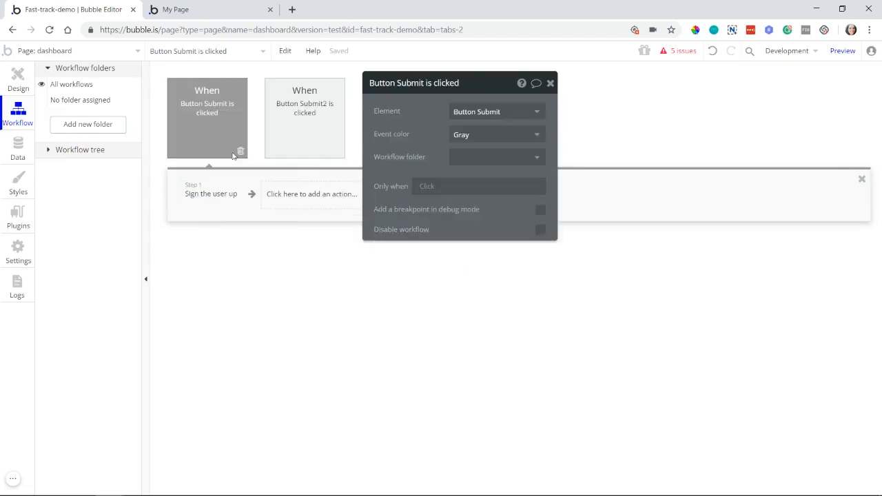
{"action": "left_click", "coordinate": [233, 202]}
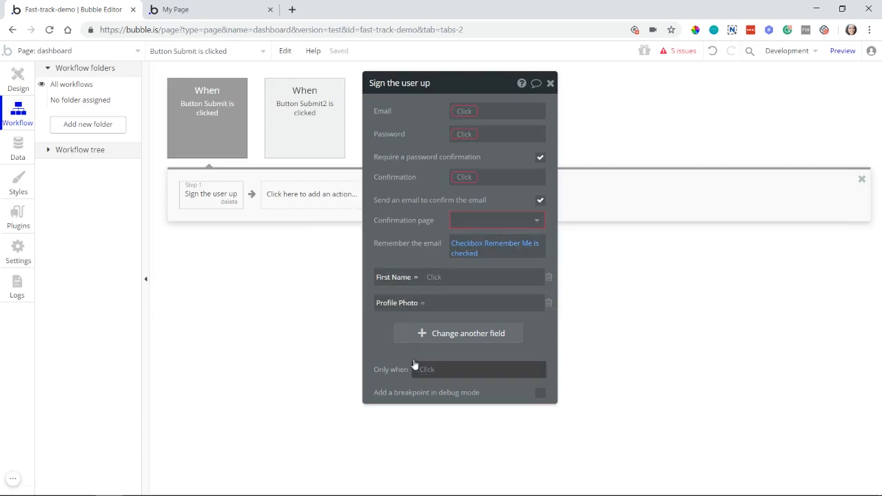
{"action": "left_click", "coordinate": [229, 202]}
{"action": "left_click", "coordinate": [255, 207]}
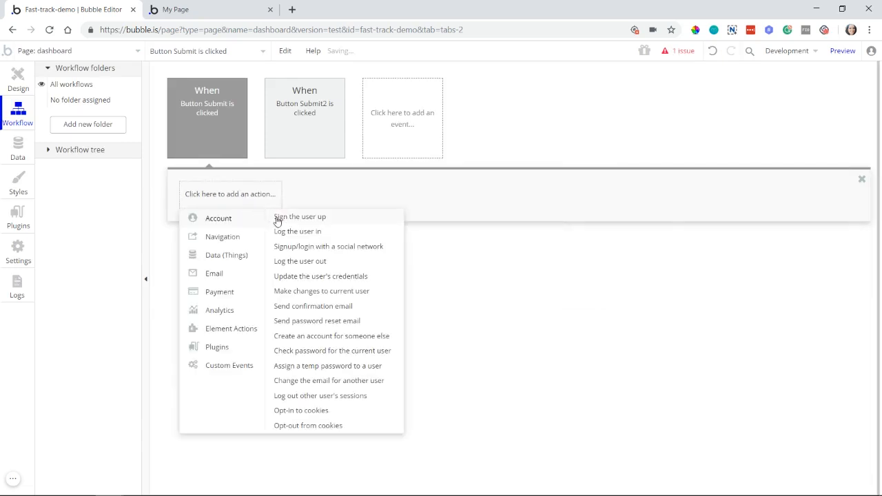
{"action": "left_click", "coordinate": [309, 233]}
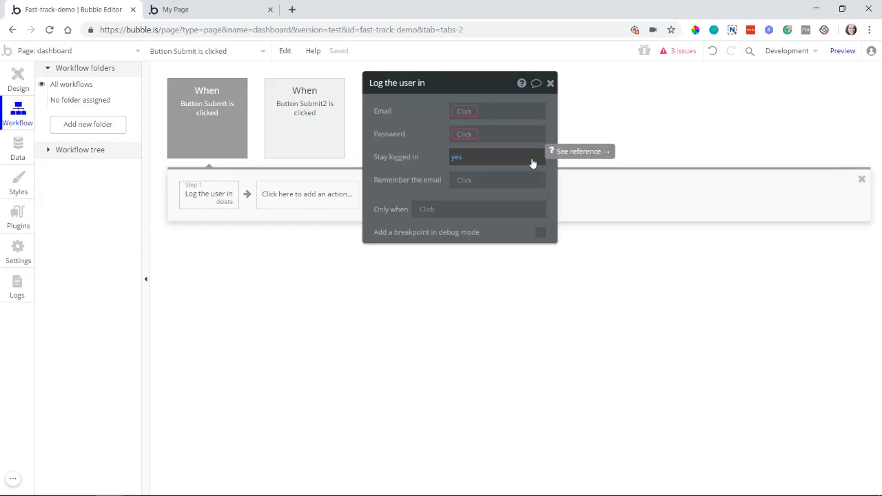
Step: Read the reference entry on the "Stay logged in" option and return to the workflow editor
{"action": "left_click", "coordinate": [577, 153]}
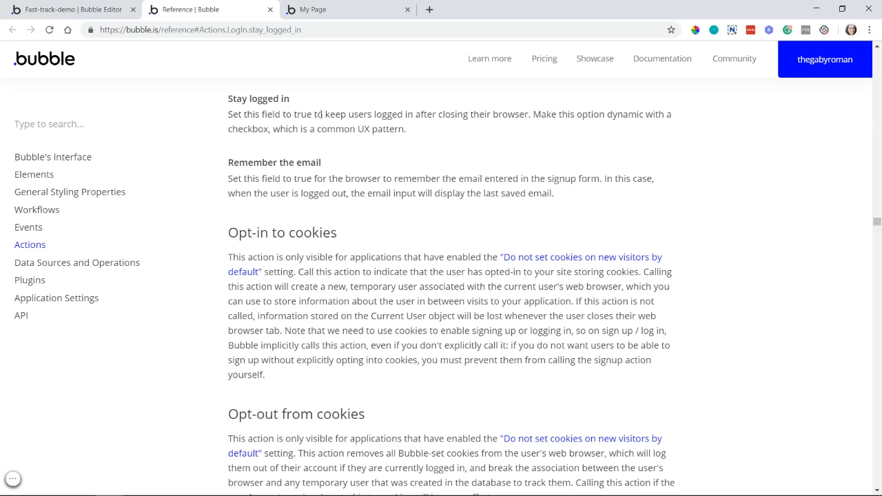
{"action": "left_click_drag", "start_coordinate": [242, 98], "coordinate": [253, 99]}
{"action": "left_click", "coordinate": [264, 119]}
{"action": "left_click_drag", "start_coordinate": [550, 120], "coordinate": [511, 134]}
{"action": "left_click", "coordinate": [510, 134]}
{"action": "left_click", "coordinate": [52, 6]}
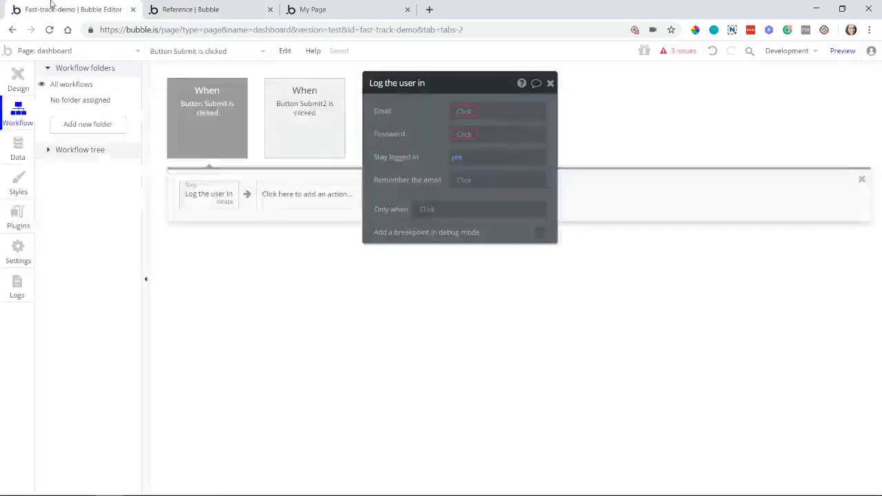
Step: Replace the "Log the user in" action with "Signup/login with a social network" and view its OAuth provider choices
{"action": "left_click", "coordinate": [225, 206]}
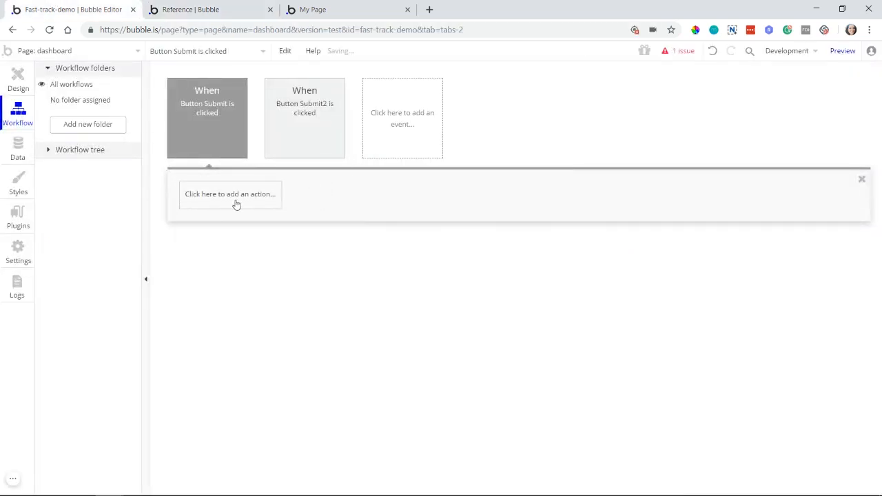
{"action": "left_click", "coordinate": [234, 204]}
{"action": "left_click", "coordinate": [326, 248]}
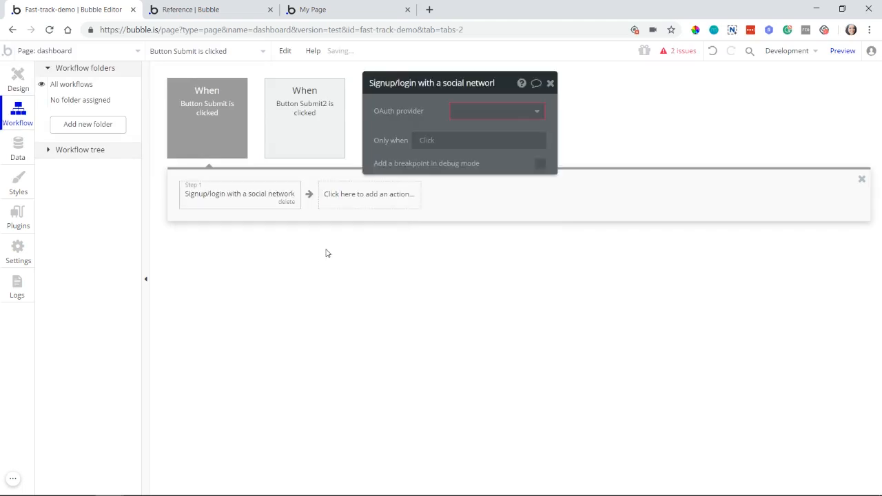
{"action": "left_click_drag", "start_coordinate": [386, 155], "coordinate": [379, 195]}
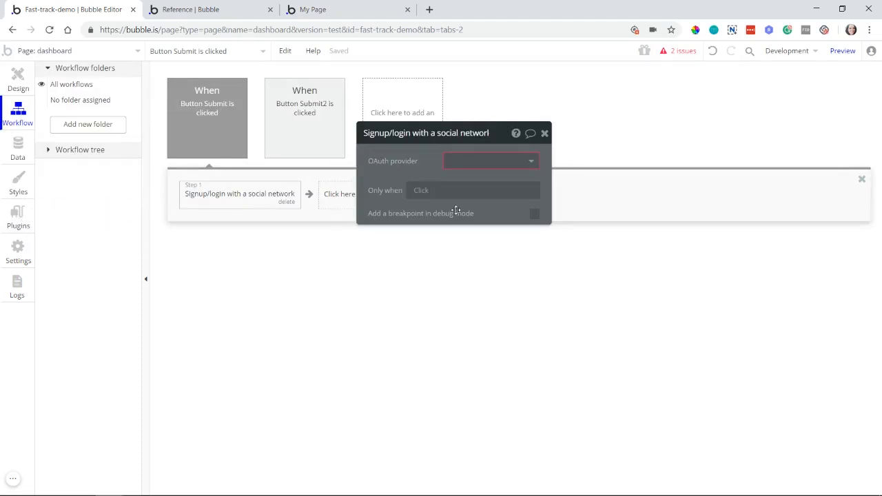
{"action": "left_click", "coordinate": [477, 163]}
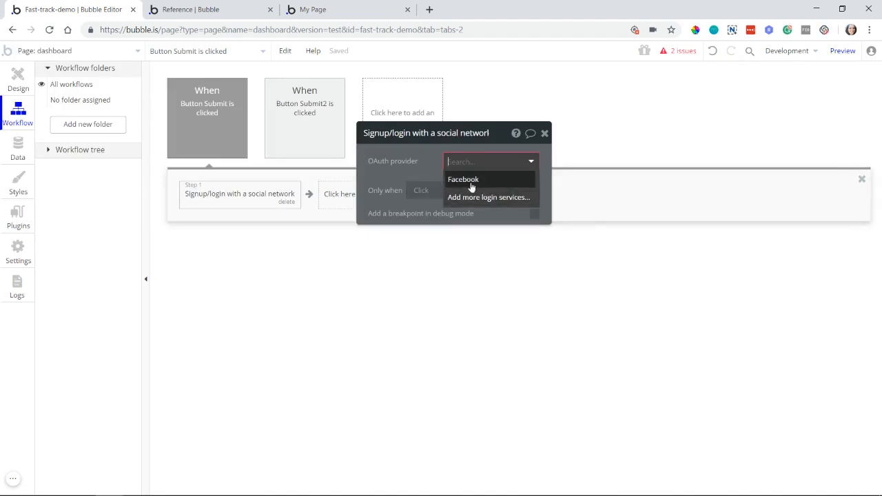
Step: Open the catalogue of installable plugins and filter its types to Login Service only
{"action": "left_click", "coordinate": [17, 213]}
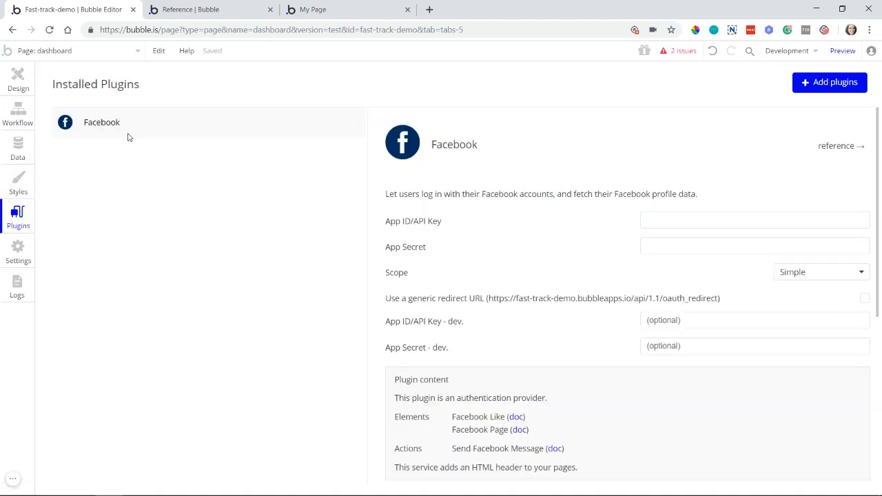
{"action": "left_click", "coordinate": [822, 90]}
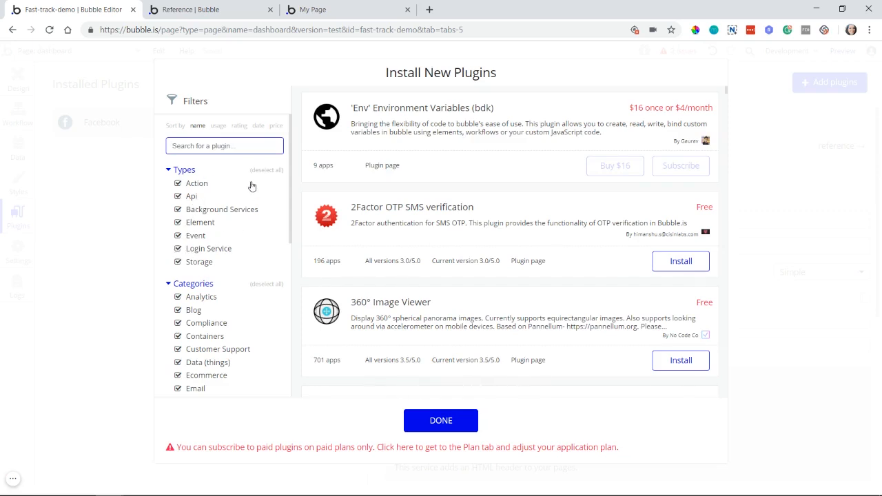
{"action": "left_click", "coordinate": [263, 170]}
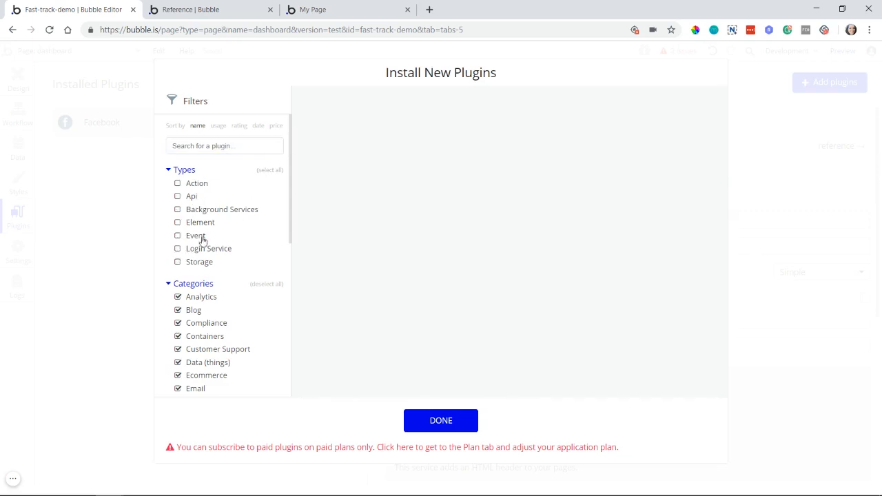
{"action": "left_click", "coordinate": [178, 249]}
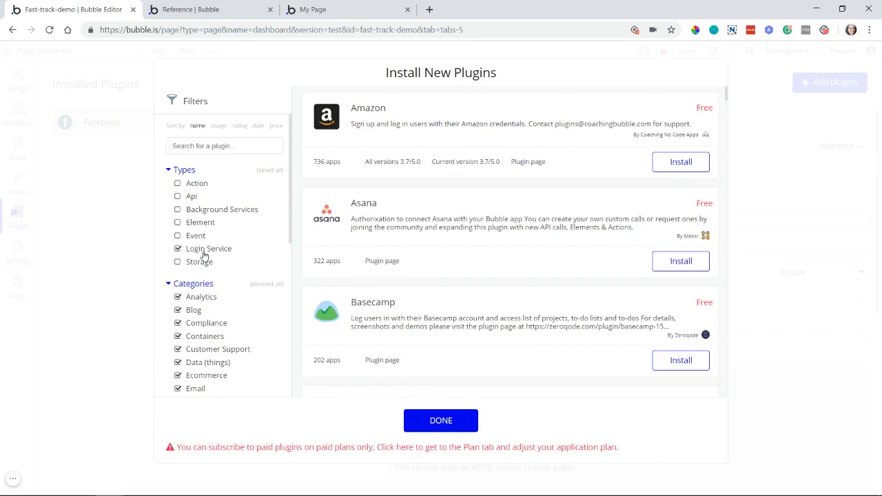
Step: Browse the login service plugins, from Amazon through Google to Instagram
{"action": "scroll", "coordinate": [455, 168], "scroll_direction": "down", "scroll_amount": 3}
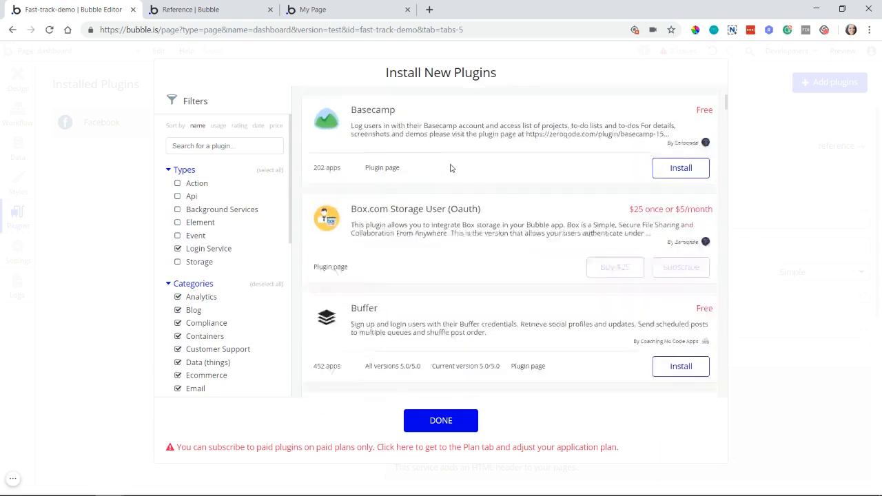
{"action": "scroll", "coordinate": [452, 173], "scroll_direction": "down", "scroll_amount": 10}
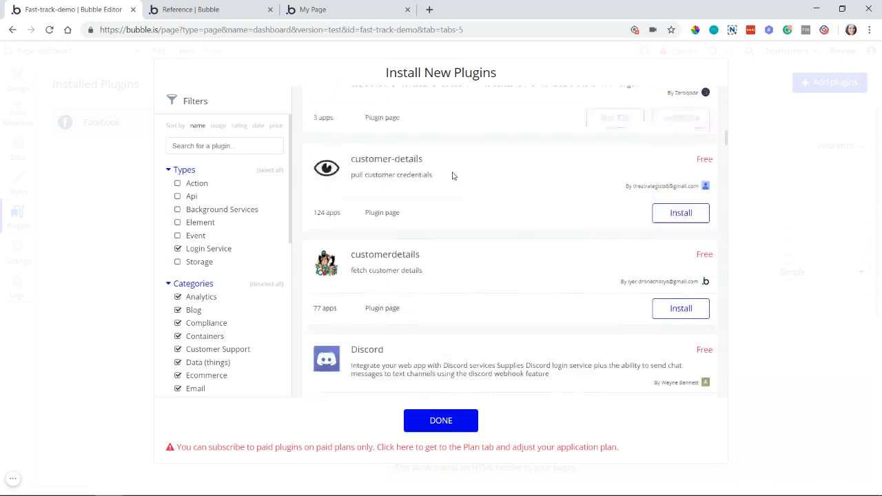
{"action": "scroll", "coordinate": [452, 178], "scroll_direction": "down", "scroll_amount": 10}
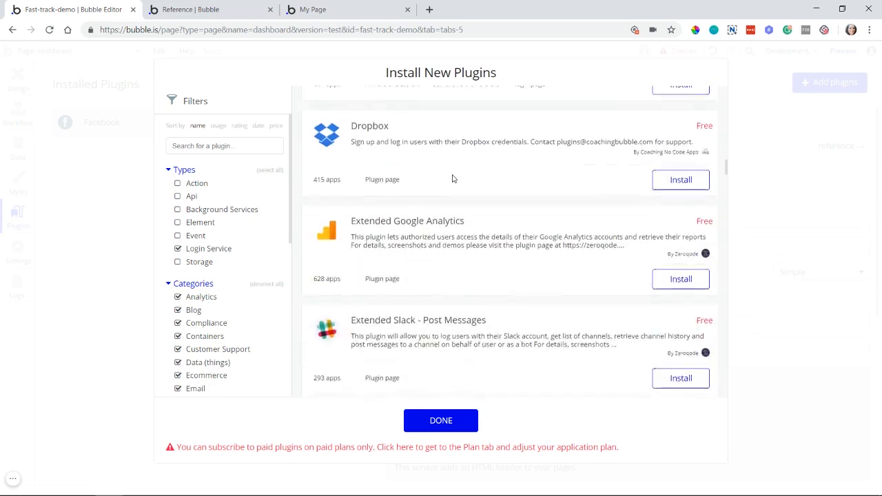
{"action": "scroll", "coordinate": [453, 179], "scroll_direction": "down", "scroll_amount": 10}
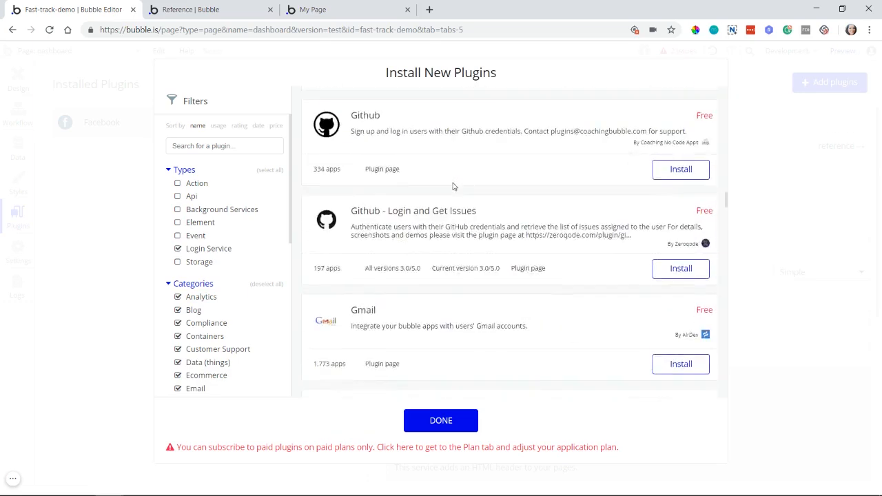
{"action": "scroll", "coordinate": [453, 186], "scroll_direction": "down", "scroll_amount": 5}
{"action": "scroll", "coordinate": [383, 246], "scroll_direction": "down", "scroll_amount": 10}
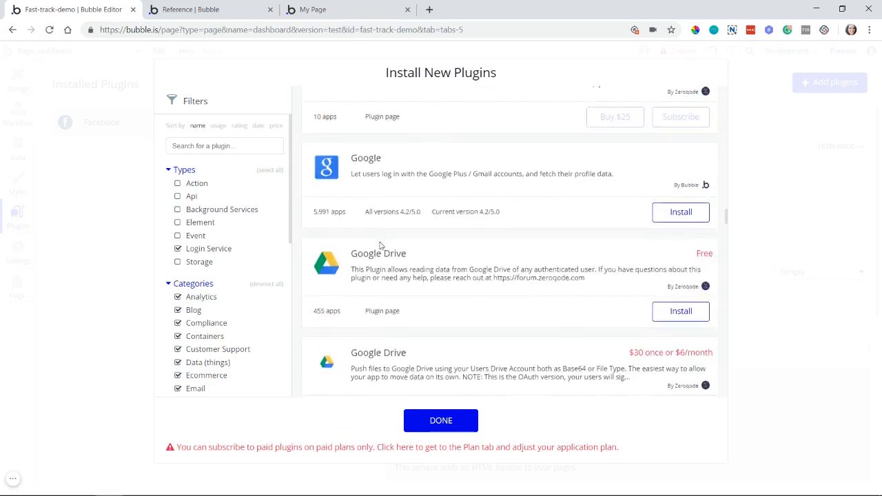
{"action": "scroll", "coordinate": [396, 235], "scroll_direction": "down", "scroll_amount": 2}
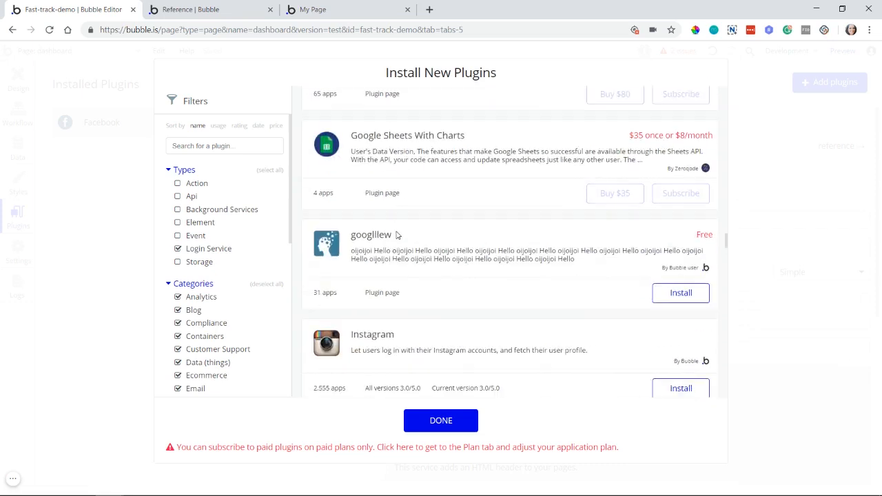
Step: Browse the login service plugins from Instagram through LinkedIn, Medium and Reddit to Slack, close the catalogue and return to the workflow editor
{"action": "scroll", "coordinate": [396, 235], "scroll_direction": "down", "scroll_amount": 4}
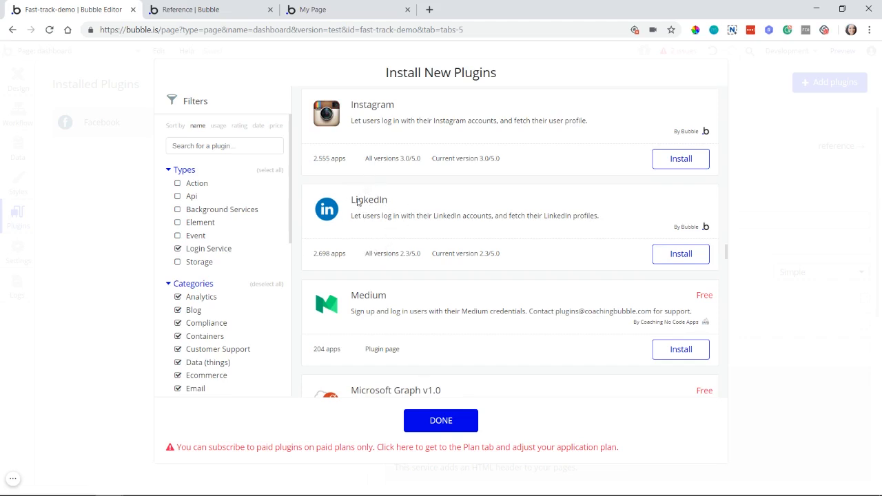
{"action": "scroll", "coordinate": [386, 221], "scroll_direction": "down", "scroll_amount": 1}
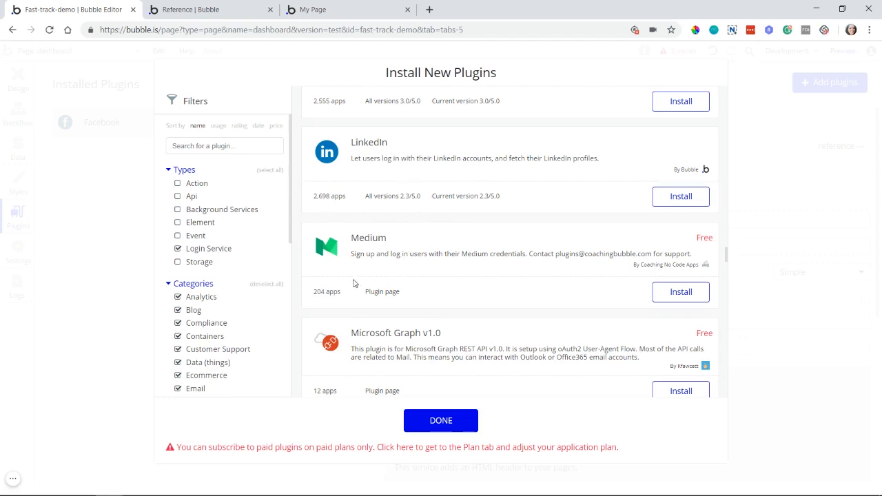
{"action": "scroll", "coordinate": [353, 282], "scroll_direction": "down", "scroll_amount": 10}
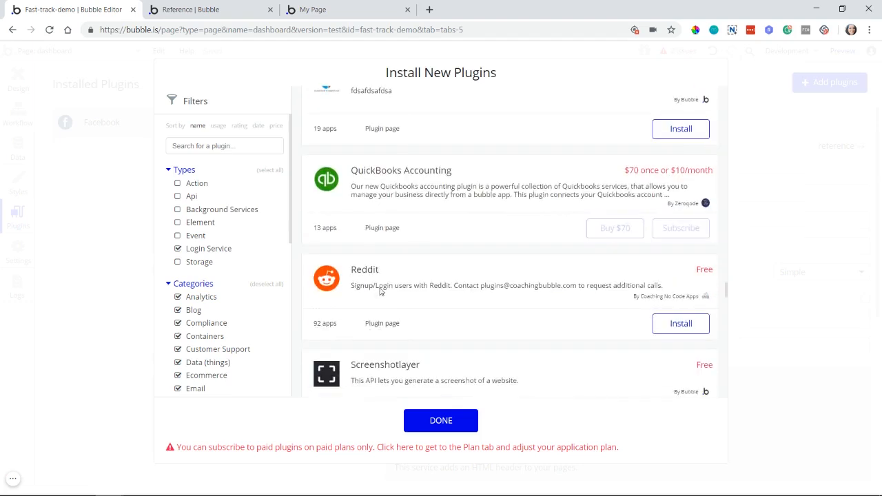
{"action": "scroll", "coordinate": [379, 290], "scroll_direction": "down", "scroll_amount": 3}
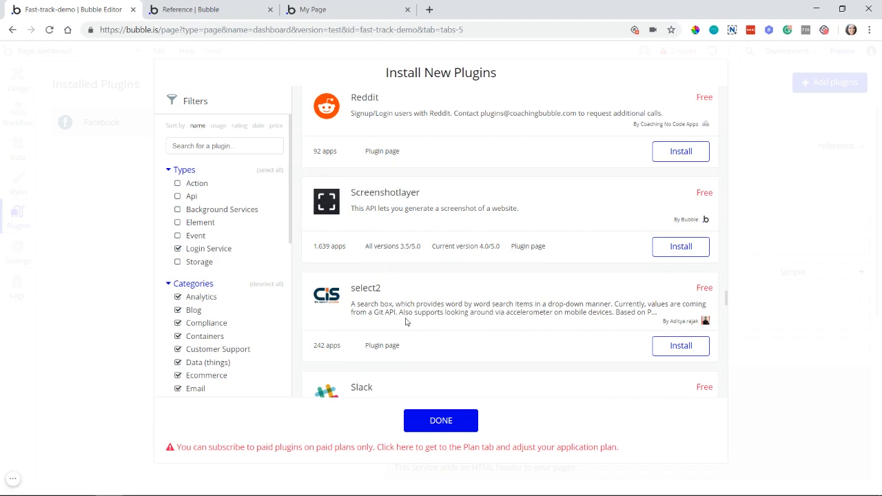
{"action": "left_click", "coordinate": [455, 422]}
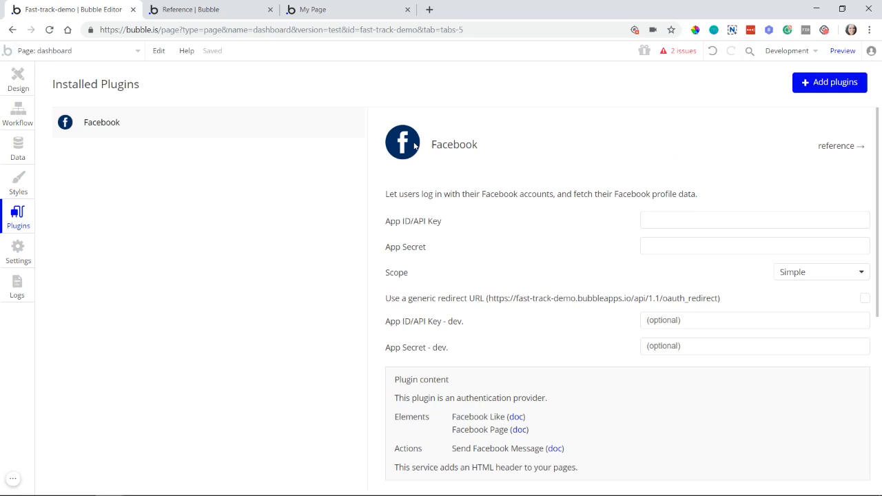
{"action": "left_click", "coordinate": [17, 85]}
{"action": "left_click", "coordinate": [17, 114]}
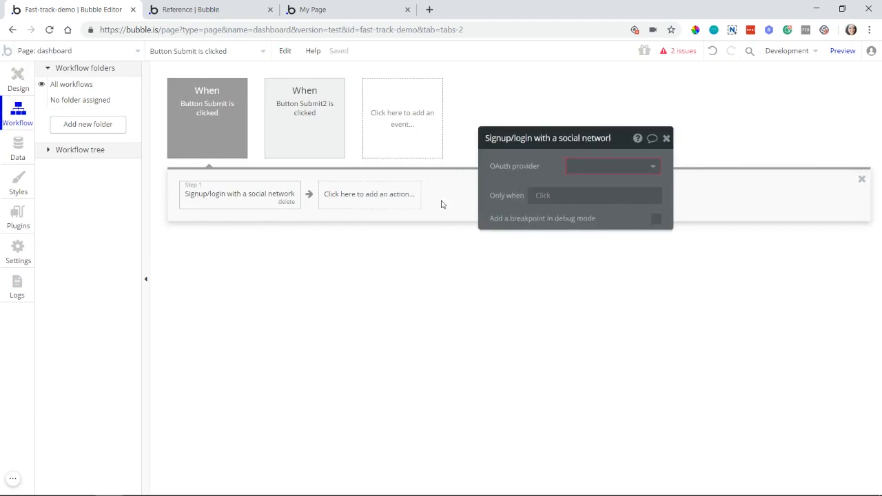
Step: Set the OAuth provider of the "Signup/login with a social network" action to Facebook
{"action": "left_click", "coordinate": [399, 203]}
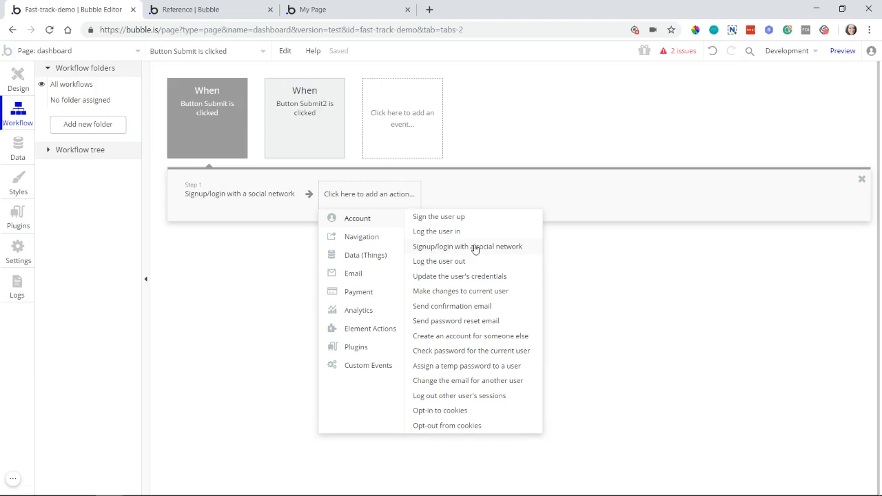
{"action": "mouse_move", "coordinate": [470, 251]}
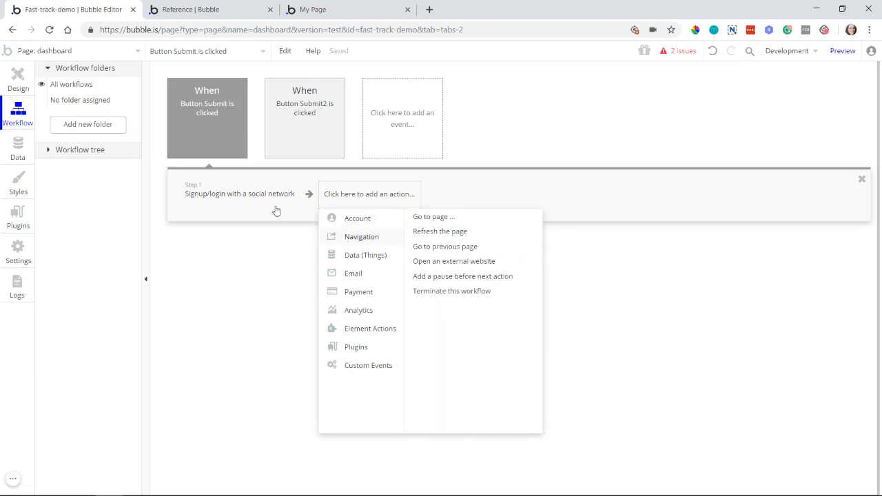
{"action": "left_click", "coordinate": [237, 194]}
{"action": "left_click", "coordinate": [623, 173]}
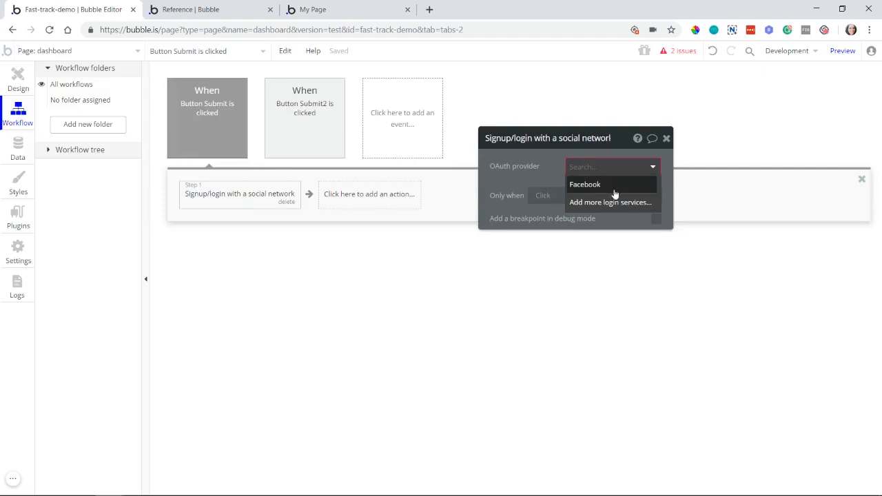
{"action": "left_click", "coordinate": [584, 190]}
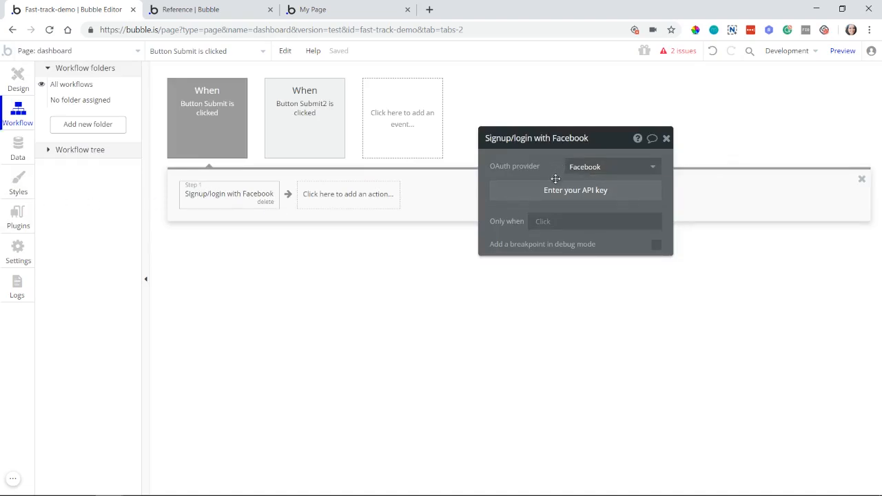
Step: View the App ID/API Key settings of the installed Facebook plugin and return to the workflow editor
{"action": "left_click", "coordinate": [16, 215]}
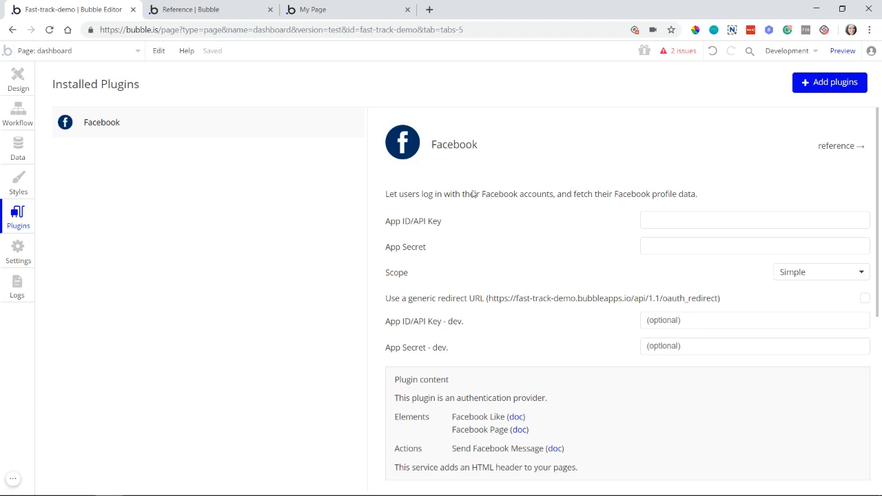
{"action": "left_click", "coordinate": [650, 220]}
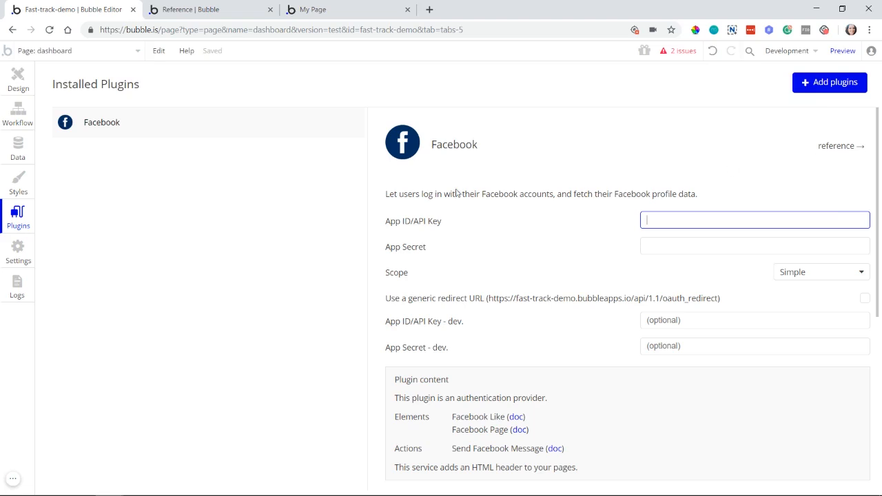
{"action": "left_click", "coordinate": [12, 127]}
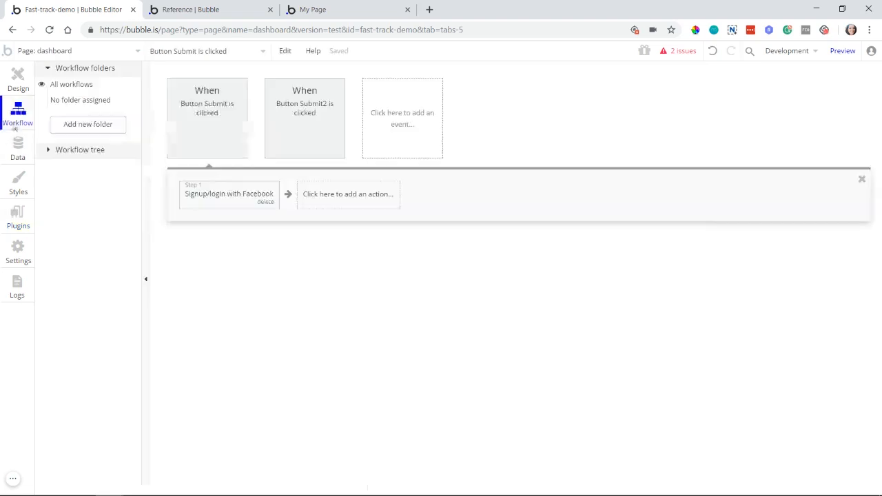
Step: Replace the "Signup/login with Facebook" action with "Log the user out" and move its property editor closer to the action
{"action": "left_click", "coordinate": [267, 205]}
{"action": "left_click", "coordinate": [261, 198]}
{"action": "mouse_move", "coordinate": [257, 219]}
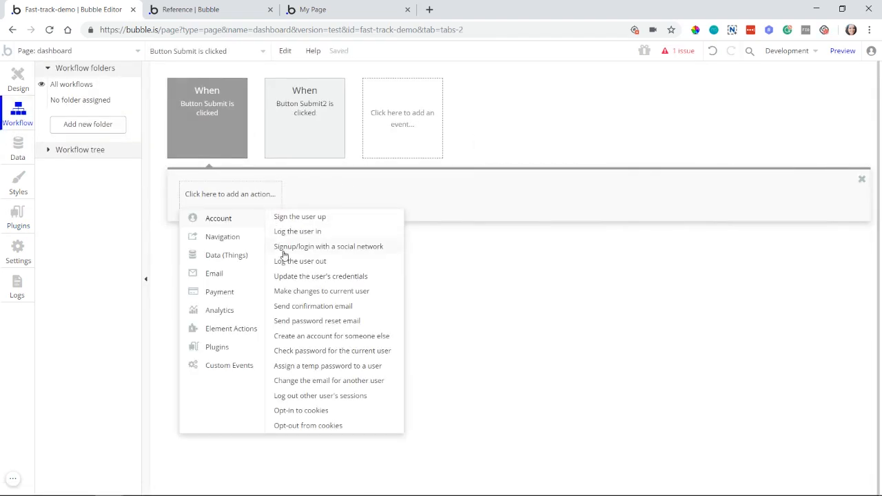
{"action": "left_click", "coordinate": [324, 264]}
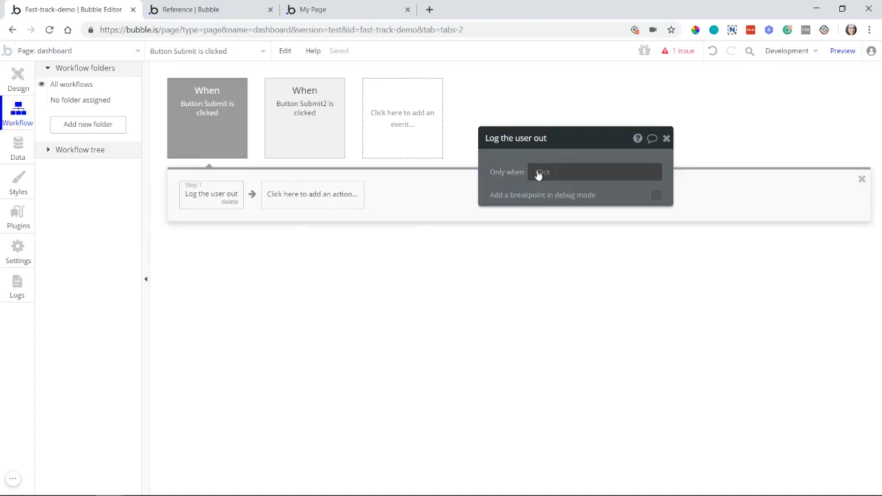
{"action": "left_click_drag", "start_coordinate": [482, 172], "coordinate": [390, 178]}
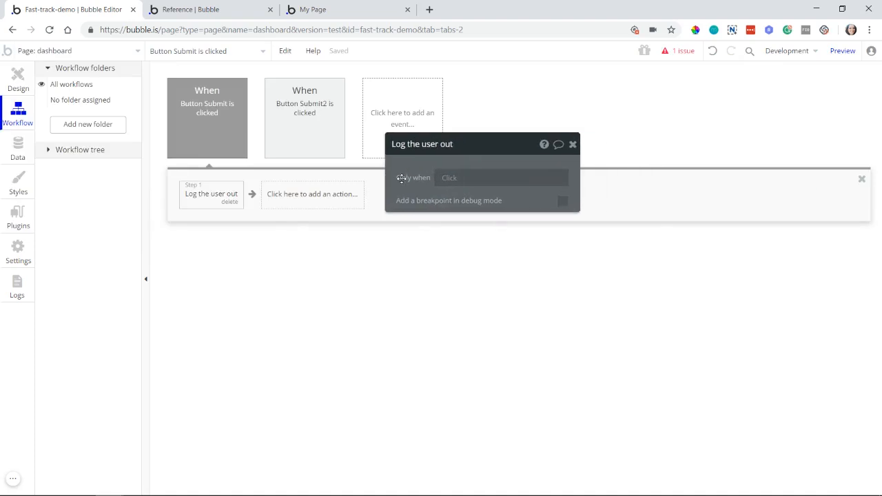
Step: Replace the "Log the user out" action with "Update the user's credentials", enabling both Change email and Change password
{"action": "left_click", "coordinate": [228, 202]}
{"action": "left_click", "coordinate": [246, 200]}
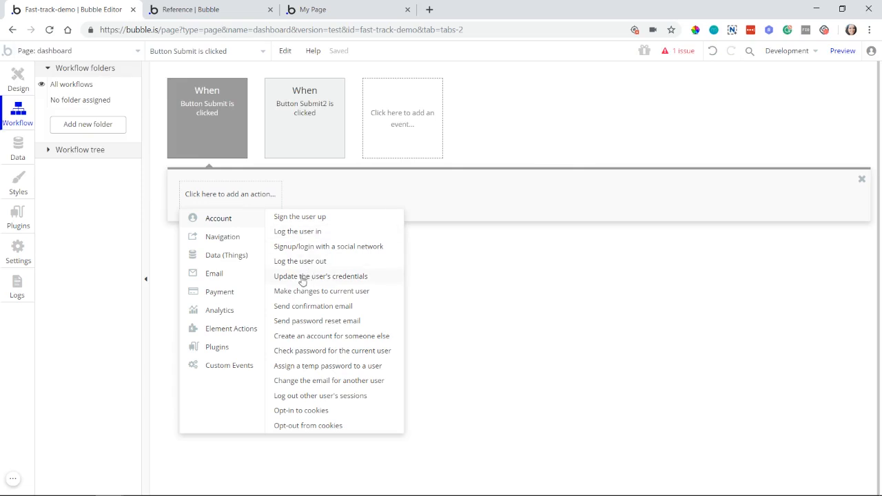
{"action": "left_click", "coordinate": [341, 283]}
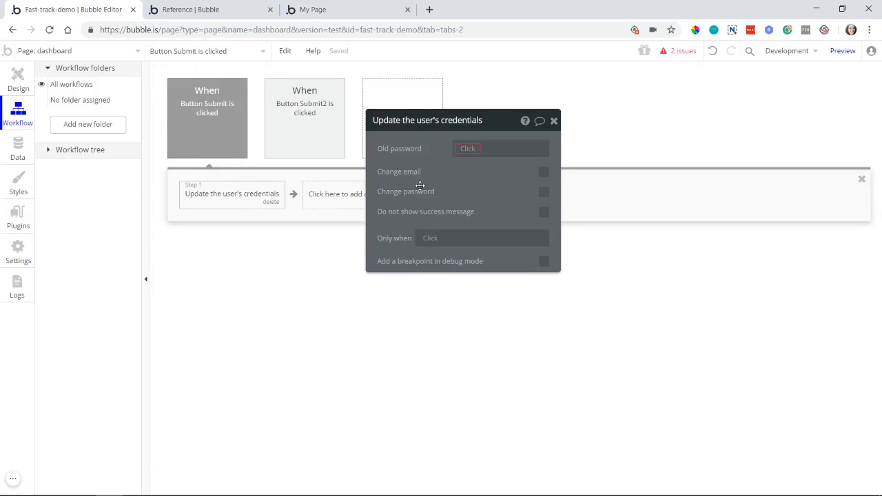
{"action": "left_click", "coordinate": [544, 172]}
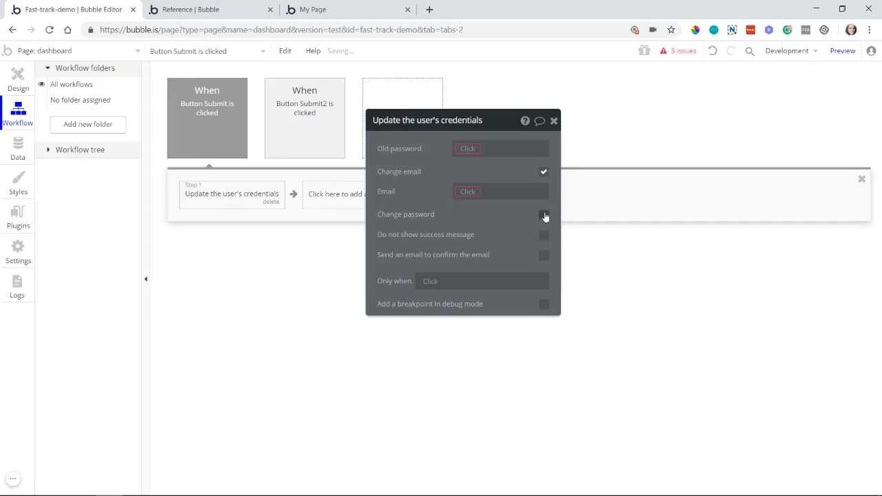
{"action": "left_click", "coordinate": [544, 215]}
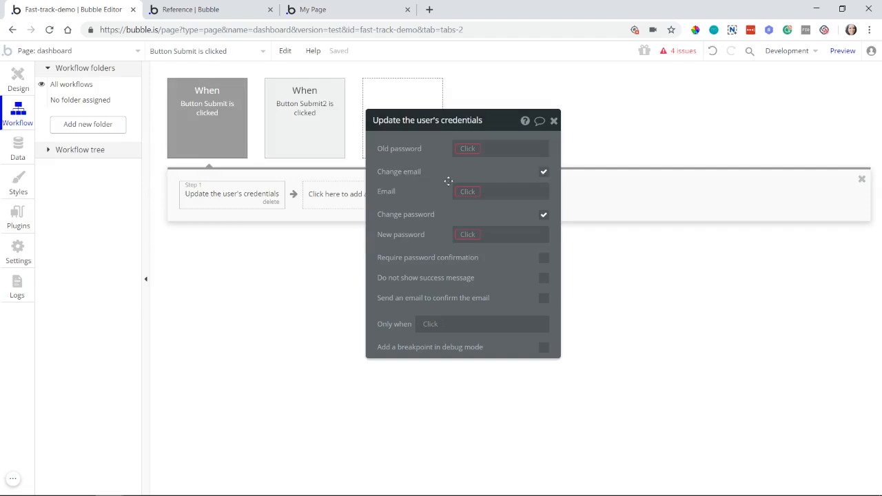
Step: Try the password confirmation and email options of the credentials action, leaving only "Do not show success message" enabled
{"action": "left_click", "coordinate": [543, 173]}
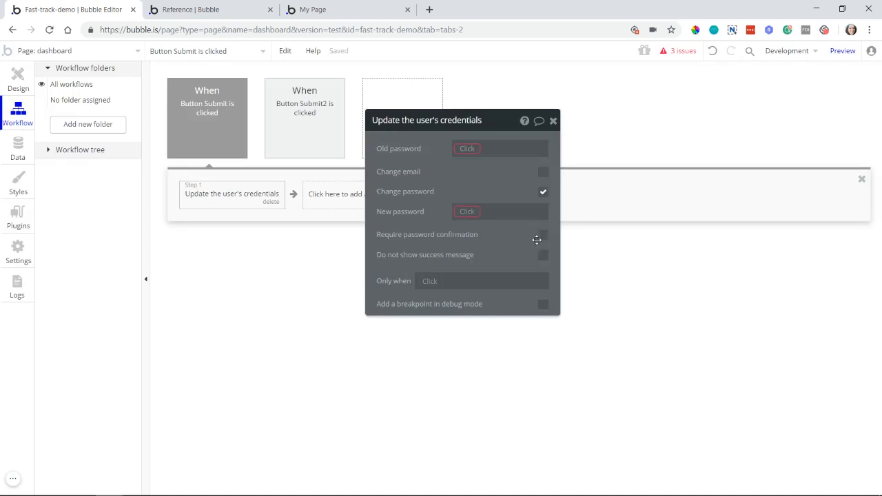
{"action": "left_click", "coordinate": [542, 238]}
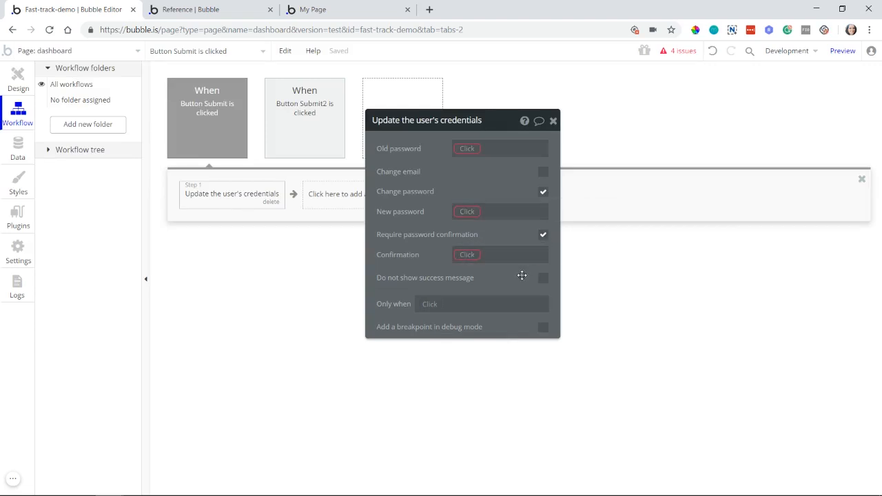
{"action": "left_click", "coordinate": [543, 235]}
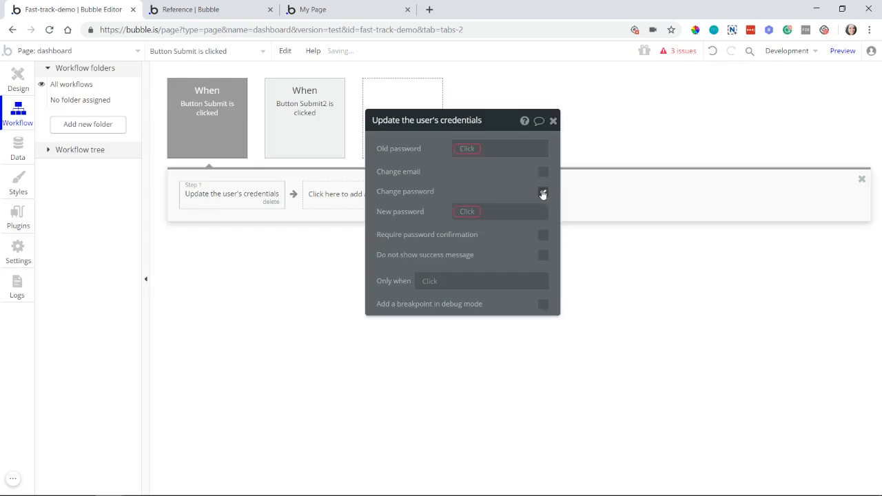
{"action": "left_click", "coordinate": [542, 193]}
{"action": "left_click", "coordinate": [543, 172]}
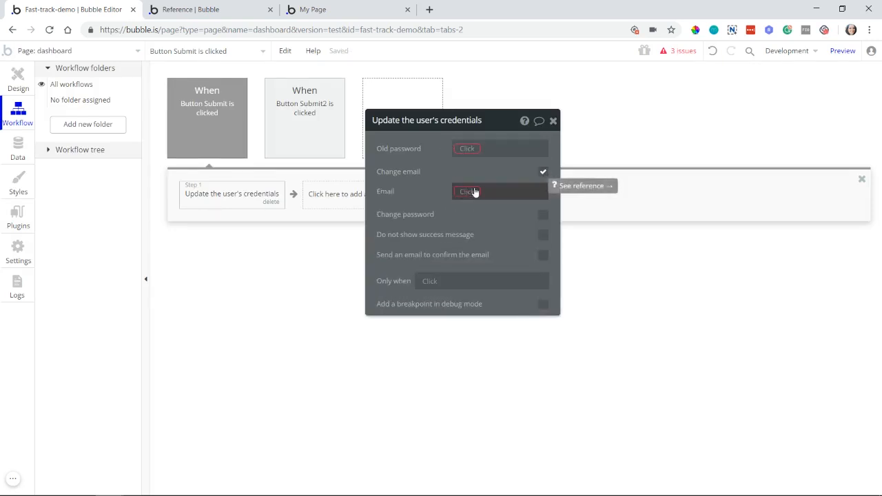
{"action": "left_click", "coordinate": [543, 172]}
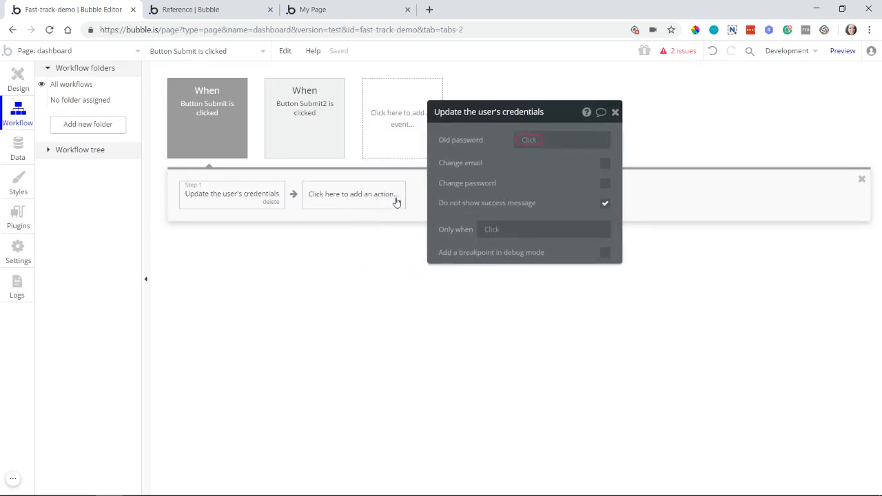
Step: Replace the "Update the user's credentials" action with "Make changes to current user", add a field change and view the selectable user fields
{"action": "left_click", "coordinate": [370, 206]}
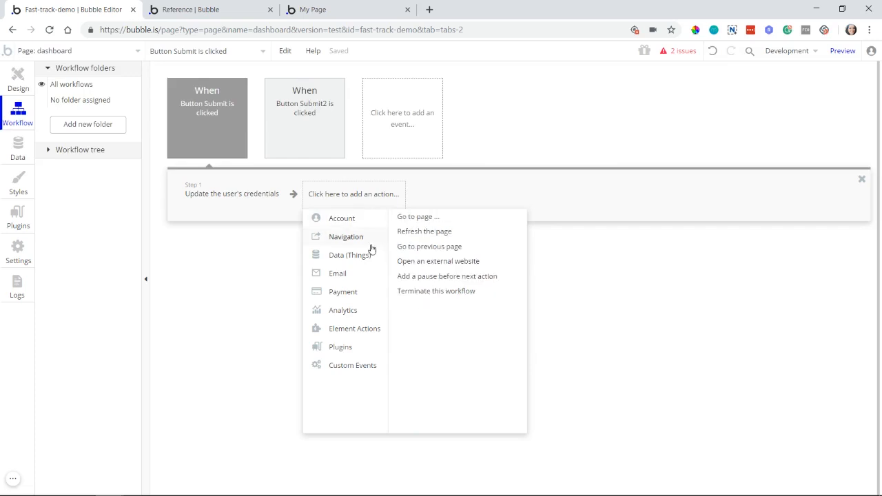
{"action": "left_click", "coordinate": [289, 226]}
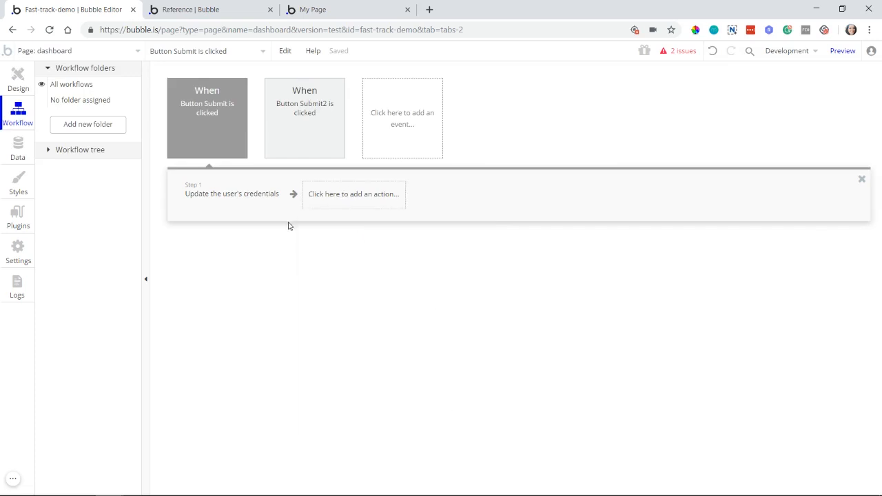
{"action": "left_click", "coordinate": [248, 207]}
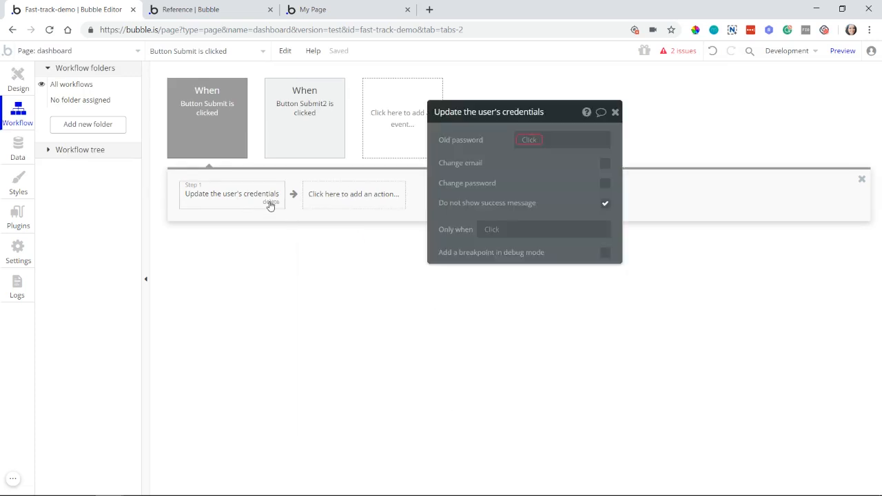
{"action": "left_click", "coordinate": [271, 204]}
{"action": "left_click", "coordinate": [263, 199]}
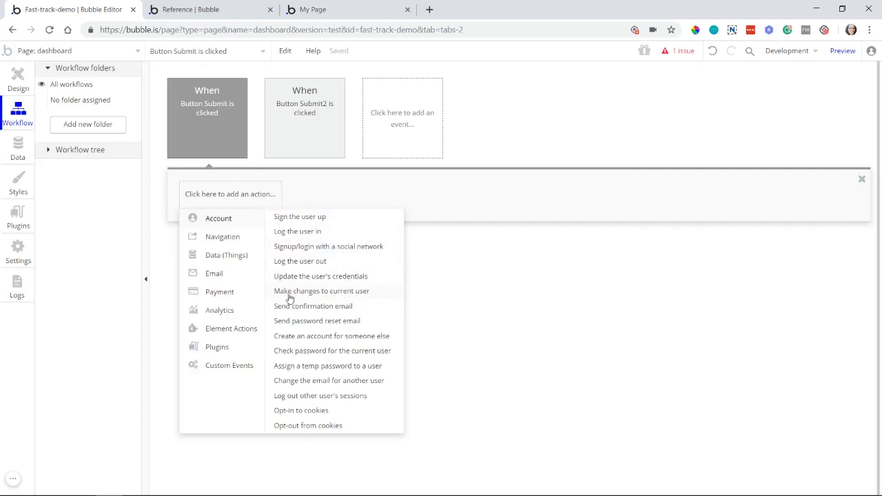
{"action": "left_click", "coordinate": [312, 292]}
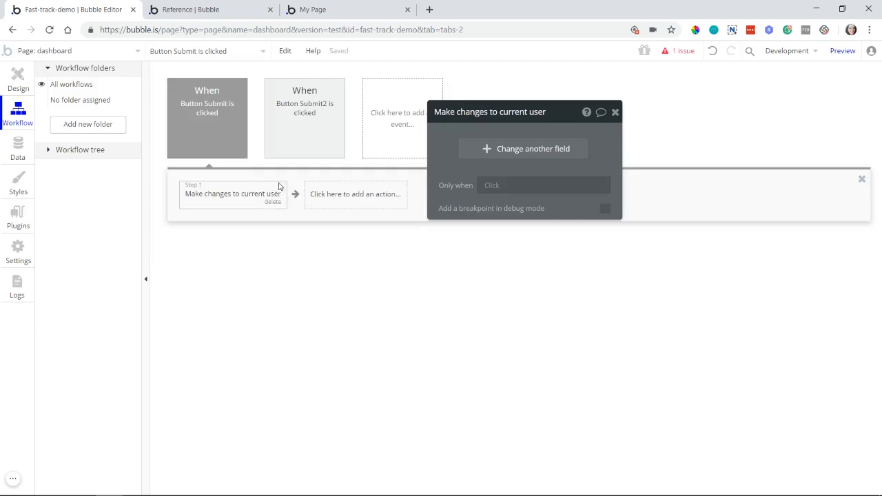
{"action": "left_click", "coordinate": [473, 153]}
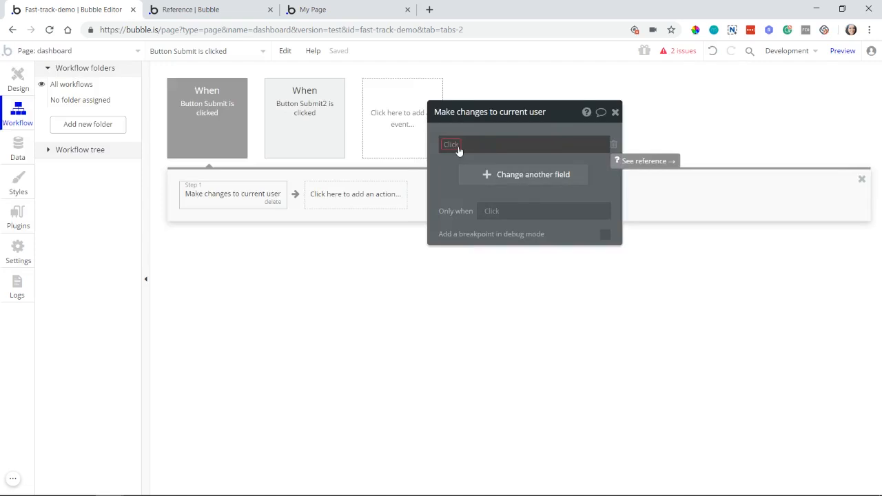
{"action": "left_click", "coordinate": [457, 147]}
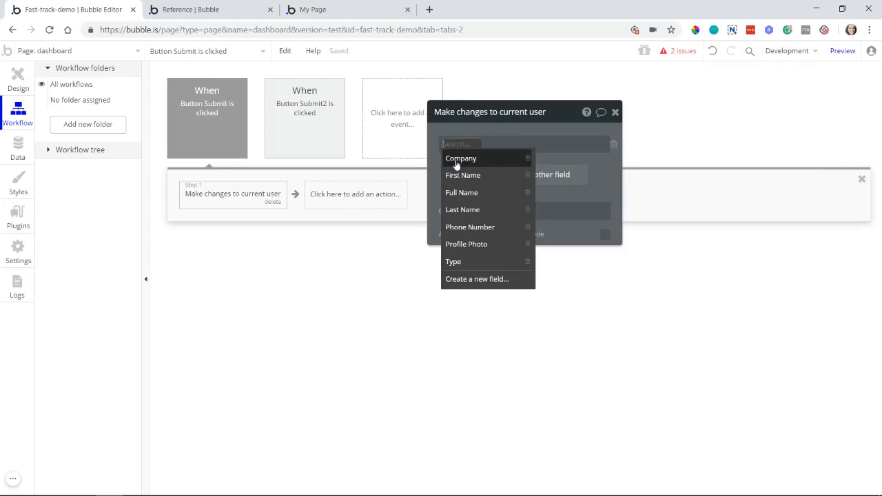
Step: Replace the "Make changes to current user" action with "Send confirmation email" and open the account actions available for the following step
{"action": "left_click", "coordinate": [272, 204]}
{"action": "left_click", "coordinate": [269, 204]}
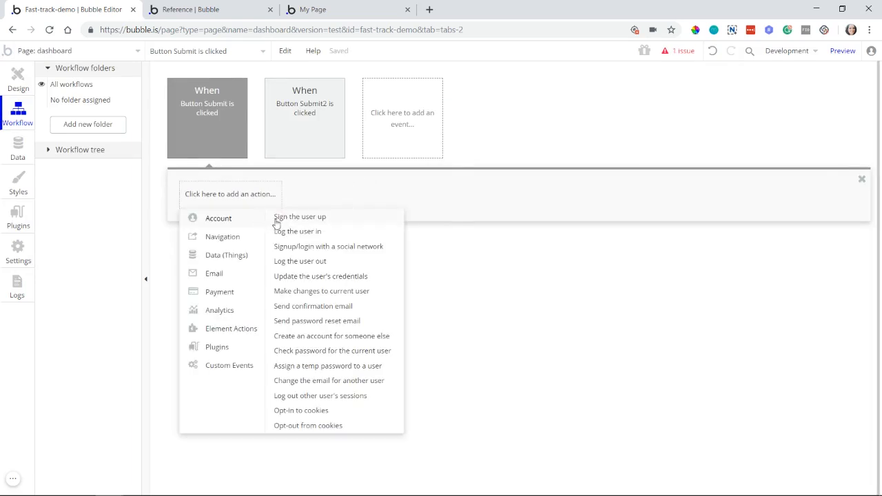
{"action": "left_click", "coordinate": [297, 307]}
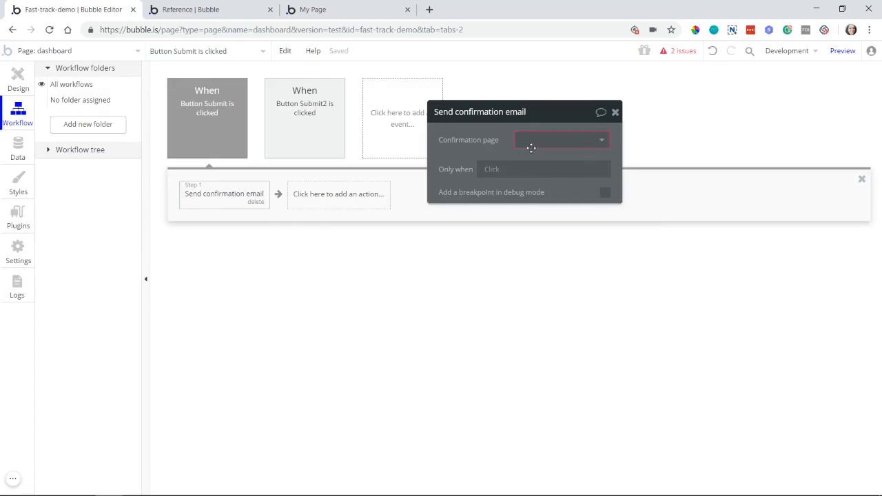
{"action": "left_click", "coordinate": [375, 202]}
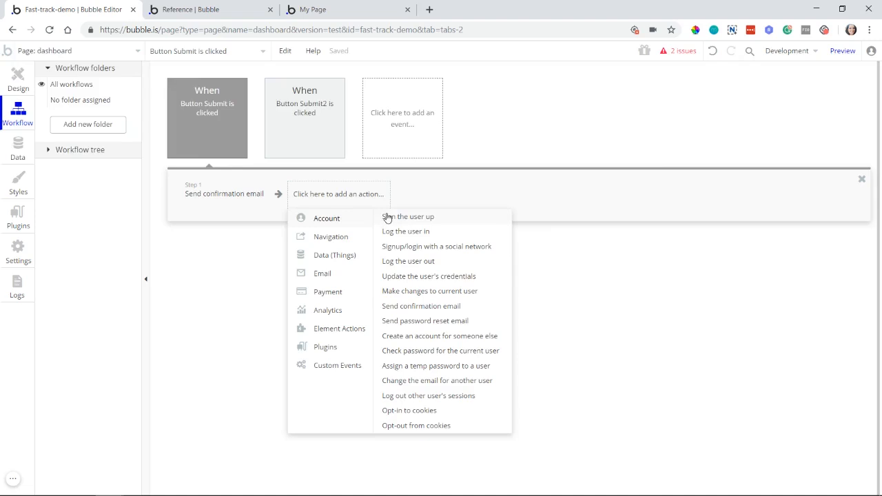
Step: Try a "Sign the user up" action after the confirmation email, enabling "Send an email to confirm the email", and delete that action
{"action": "left_click", "coordinate": [388, 218]}
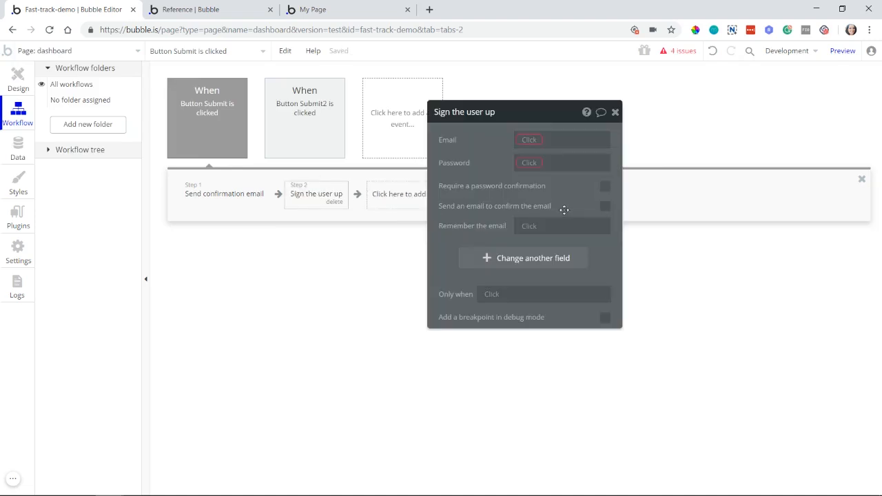
{"action": "left_click", "coordinate": [604, 207]}
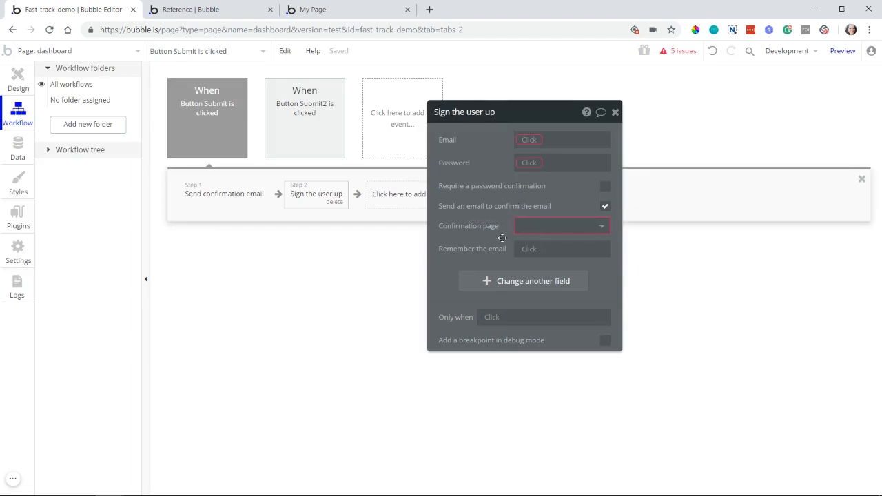
{"action": "left_click", "coordinate": [334, 202]}
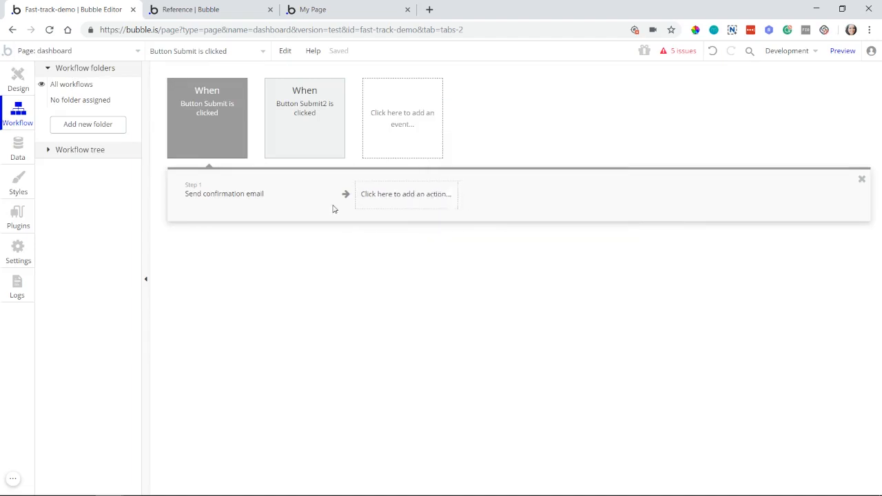
Step: Examine the pages available as the confirmation page in the "Send confirmation email" action
{"action": "left_click", "coordinate": [229, 197]}
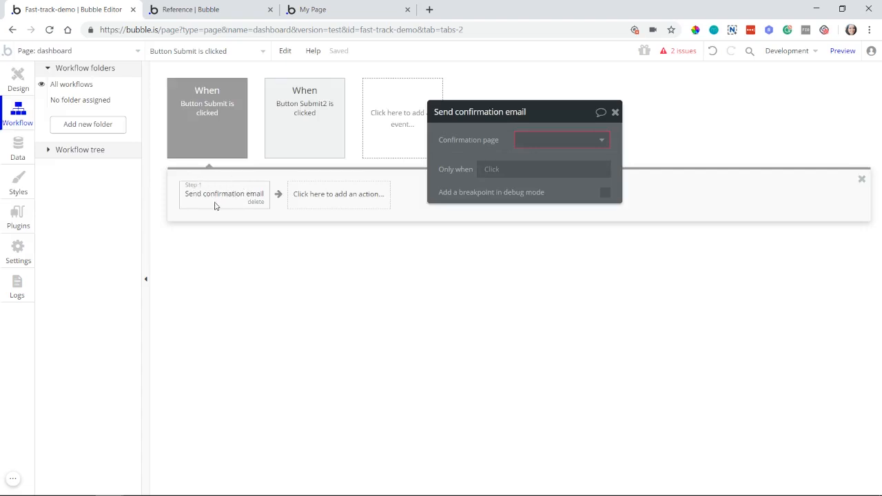
{"action": "left_click_drag", "start_coordinate": [501, 163], "coordinate": [398, 207]}
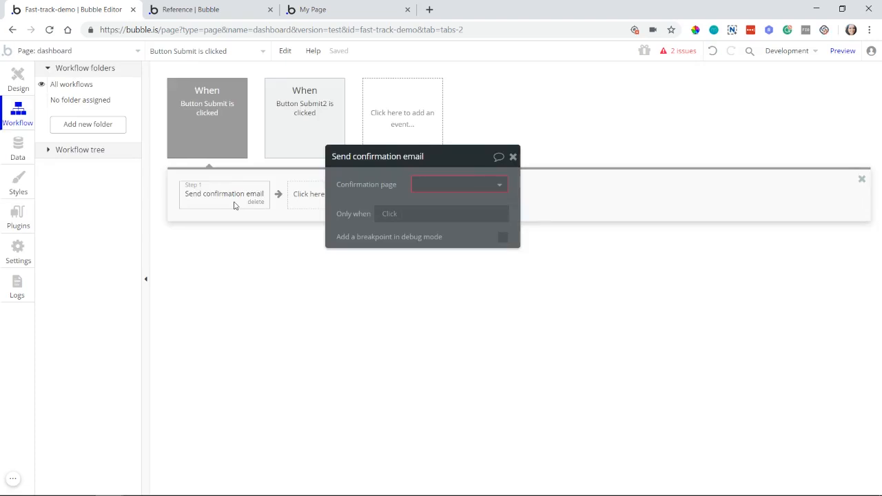
{"action": "left_click", "coordinate": [419, 184]}
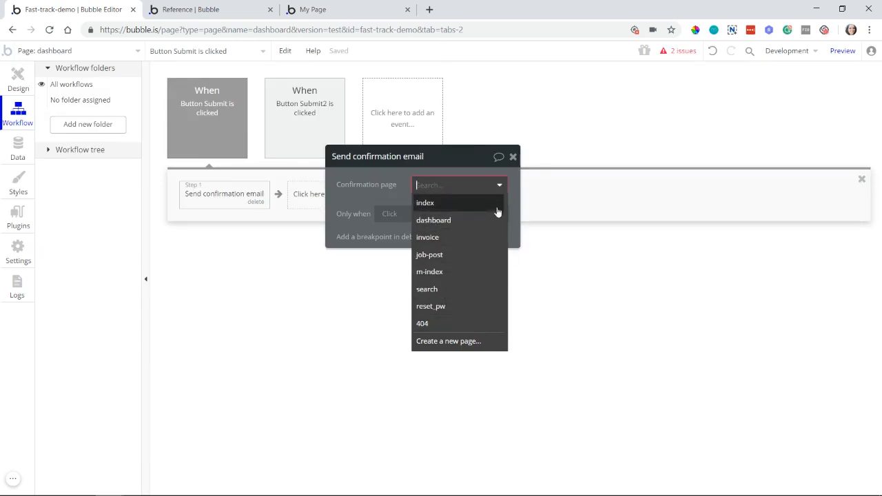
Step: Replace the "Send confirmation email" action with "Send password reset email" and display its settings
{"action": "left_click", "coordinate": [256, 202]}
{"action": "left_click", "coordinate": [242, 203]}
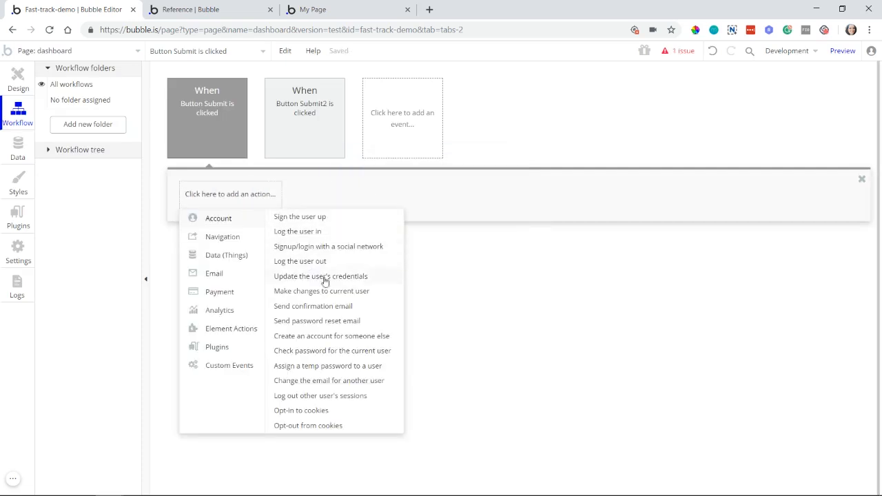
{"action": "left_click", "coordinate": [323, 328]}
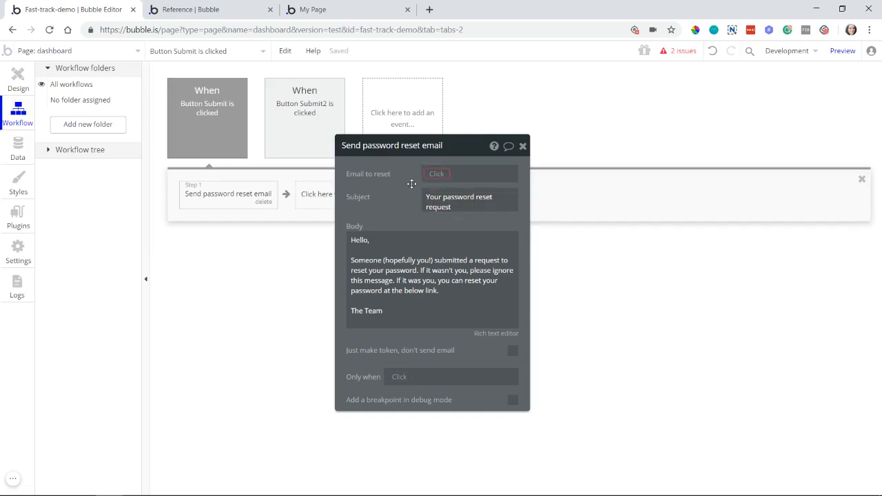
{"action": "left_click", "coordinate": [316, 199]}
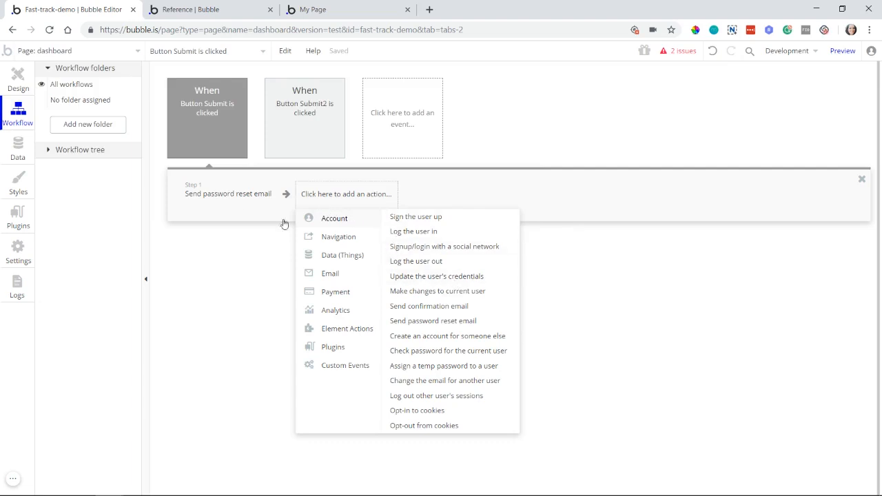
{"action": "left_click", "coordinate": [241, 200]}
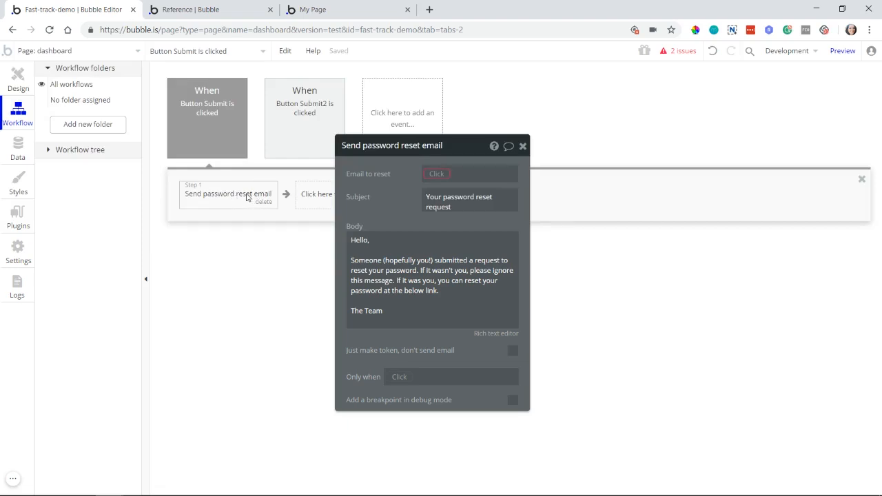
Step: In the dashboard page design, lower the Submit button under Remember Me to about Y 333 and delete the second Submit button
{"action": "left_click", "coordinate": [18, 77]}
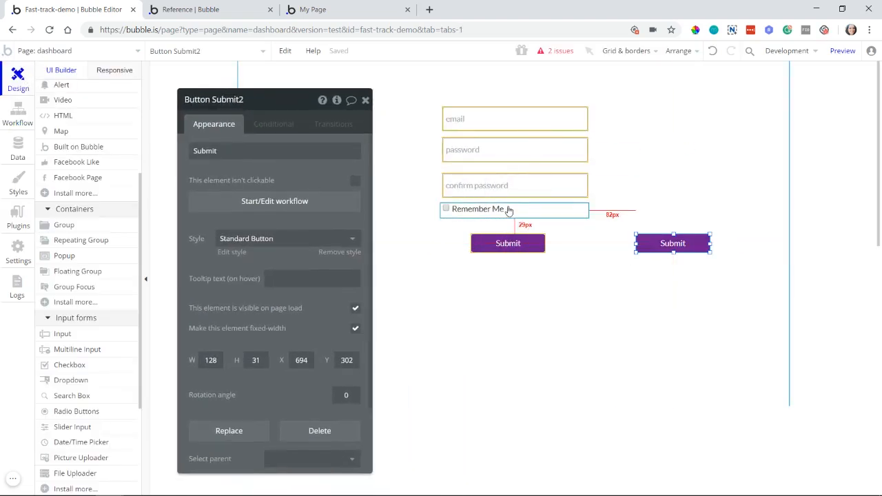
{"action": "left_click", "coordinate": [509, 210]}
{"action": "left_click_drag", "start_coordinate": [512, 247], "coordinate": [512, 267]}
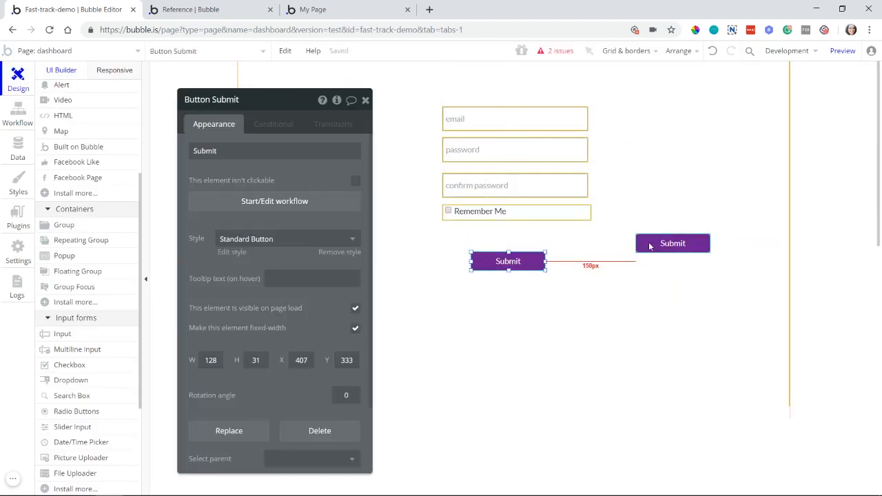
{"action": "left_click", "coordinate": [650, 247]}
{"action": "key", "text": "Delete"}
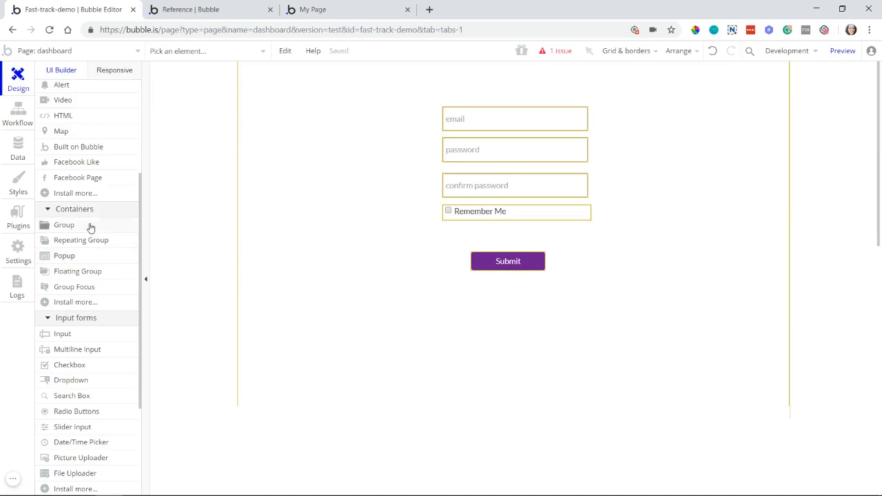
Step: Draw a text element about 194 × 28 between the Remember Me checkbox and the Submit button
{"action": "scroll", "coordinate": [99, 203], "scroll_direction": "up", "scroll_amount": 3}
{"action": "left_click", "coordinate": [108, 163]}
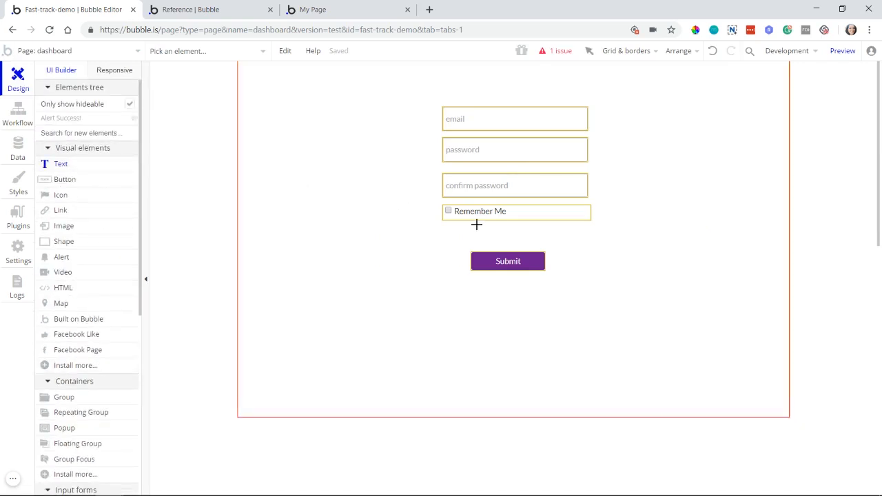
{"action": "left_click_drag", "start_coordinate": [481, 225], "coordinate": [591, 241]}
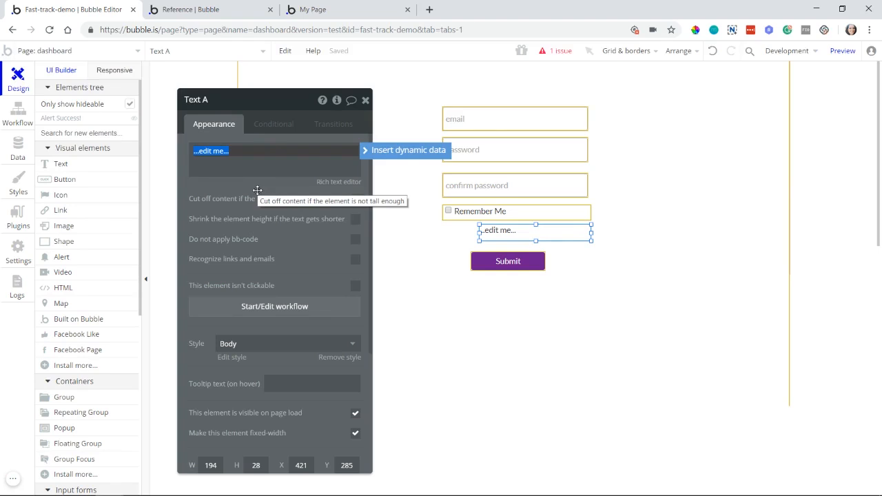
Step: Set the new text element to read "Forgot Password?" and align it with the inputs at about X 357, Y 292
{"action": "type", "text": "Re"}
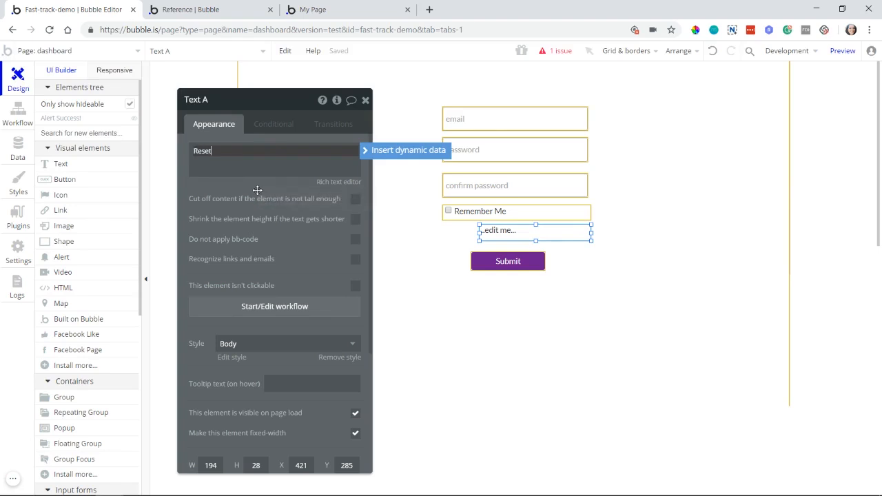
{"action": "type", "text": "set"}
{"action": "key", "text": "ctrl+a"}
{"action": "type", "text": "Forgot Password?"}
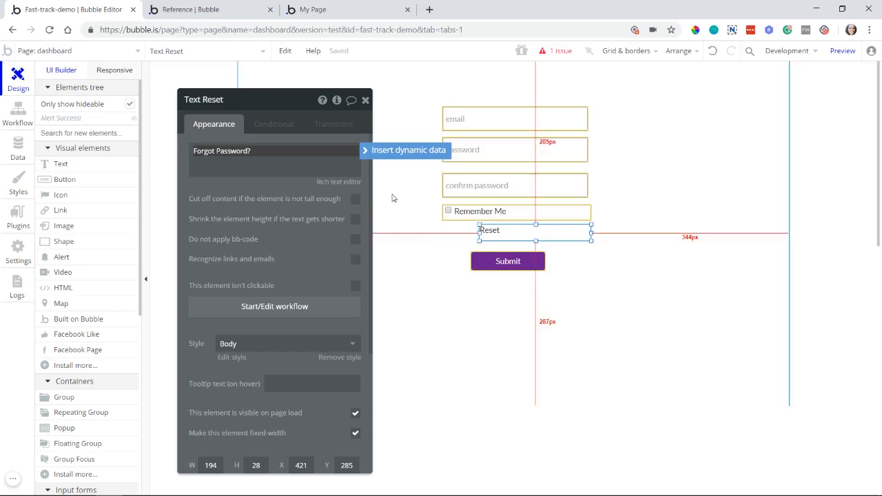
{"action": "left_click_drag", "start_coordinate": [502, 230], "coordinate": [465, 237]}
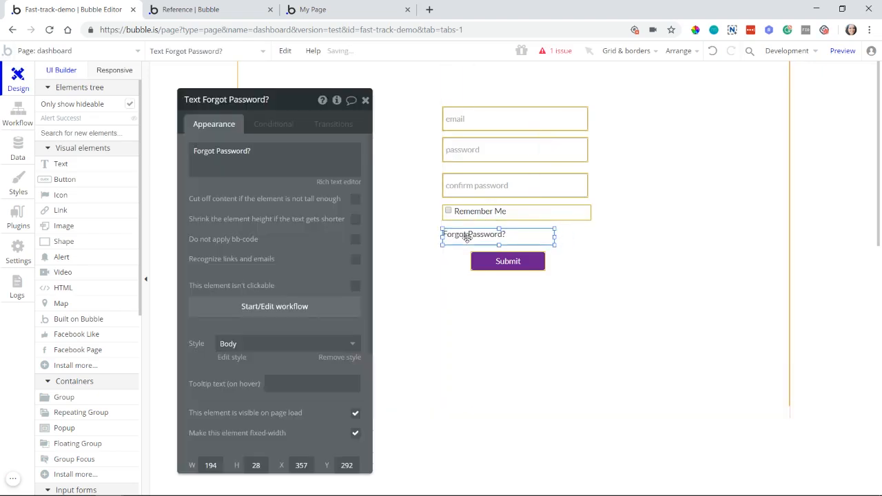
Step: Create a workflow for clicking the Forgot Password? text and add a "Send password reset email" action
{"action": "left_click", "coordinate": [338, 308]}
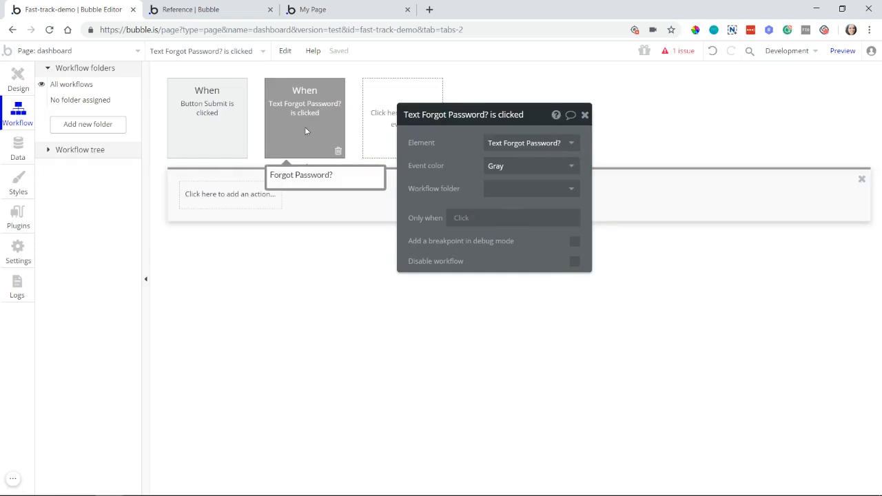
{"action": "left_click", "coordinate": [262, 195]}
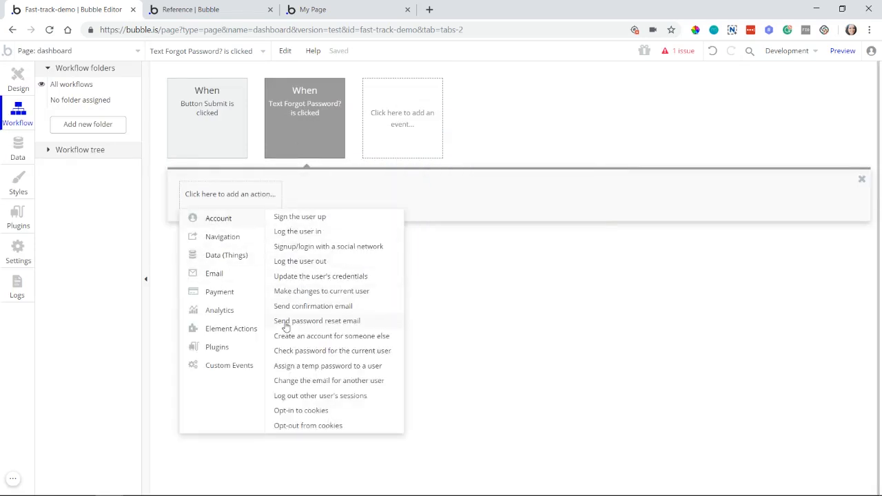
{"action": "left_click", "coordinate": [369, 321]}
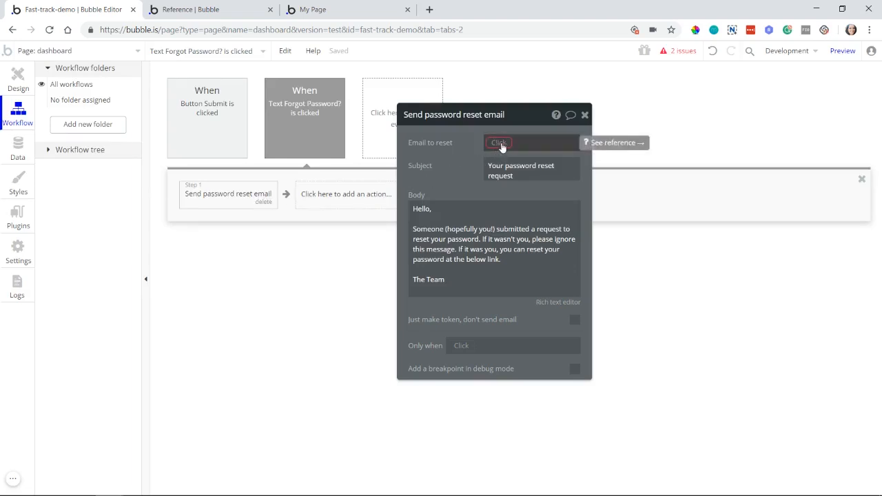
Step: Check the email input on the page and set the reset action's "Email to reset" to Input email's value
{"action": "left_click", "coordinate": [25, 91]}
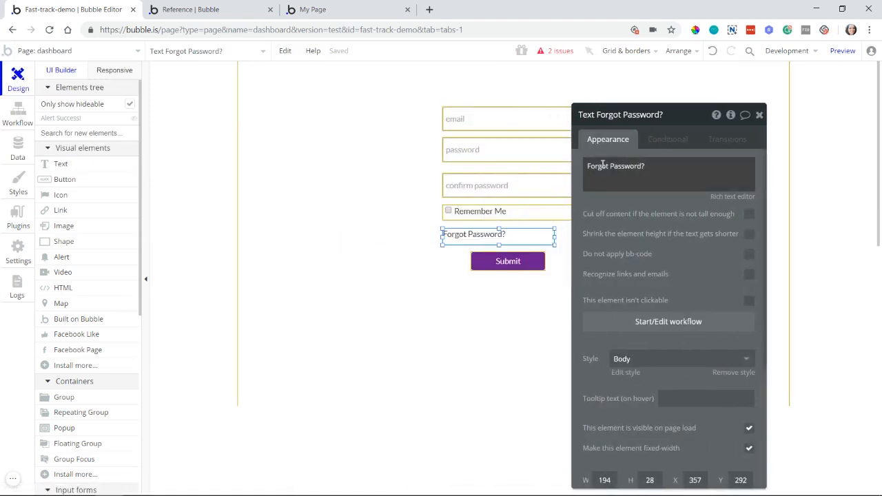
{"action": "left_click_drag", "start_coordinate": [630, 155], "coordinate": [266, 142]}
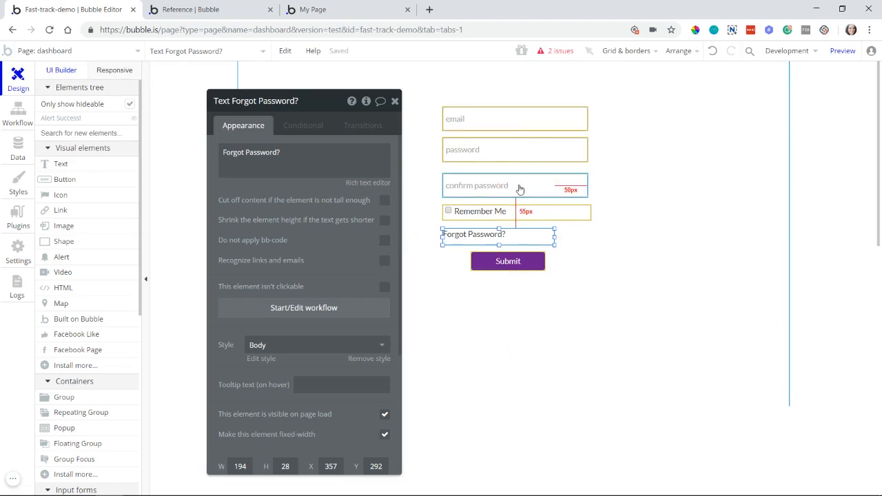
{"action": "left_click", "coordinate": [498, 122]}
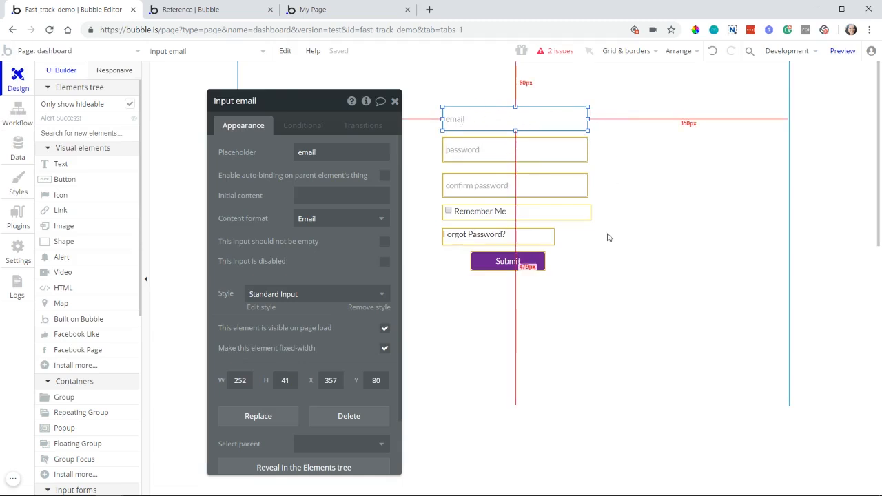
{"action": "left_click", "coordinate": [16, 114]}
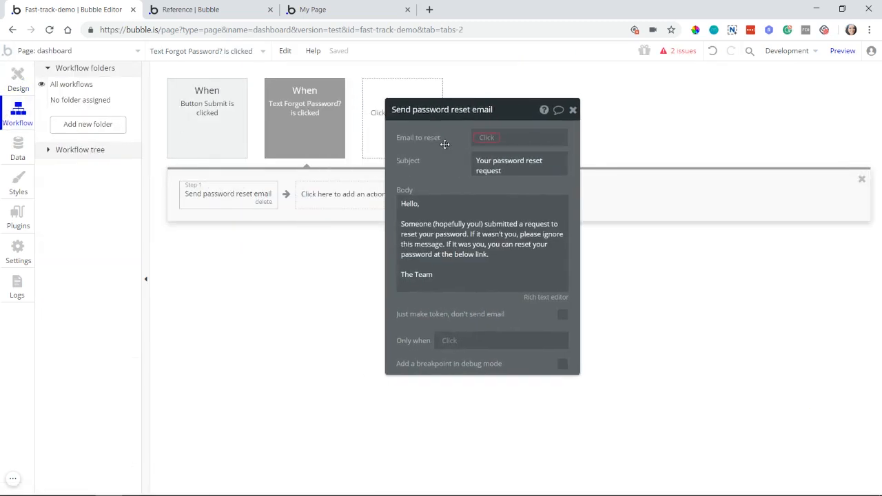
{"action": "left_click", "coordinate": [498, 140]}
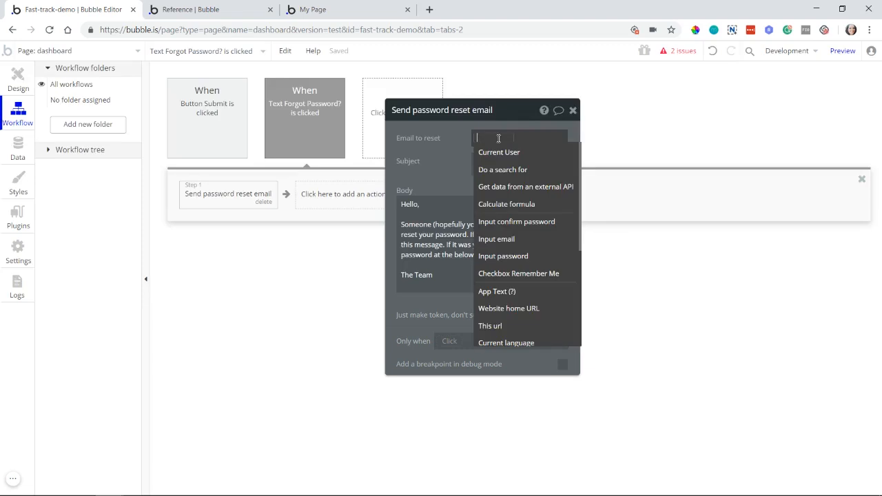
{"action": "left_click", "coordinate": [505, 241]}
{"action": "left_click", "coordinate": [539, 151]}
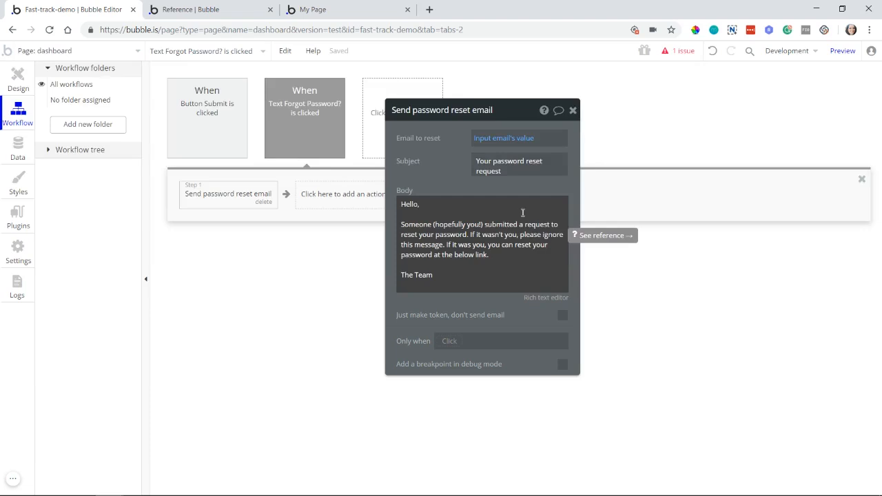
Step: Examine the default body text of the password reset email
{"action": "left_click", "coordinate": [477, 234]}
{"action": "key", "text": "ctrl+a"}
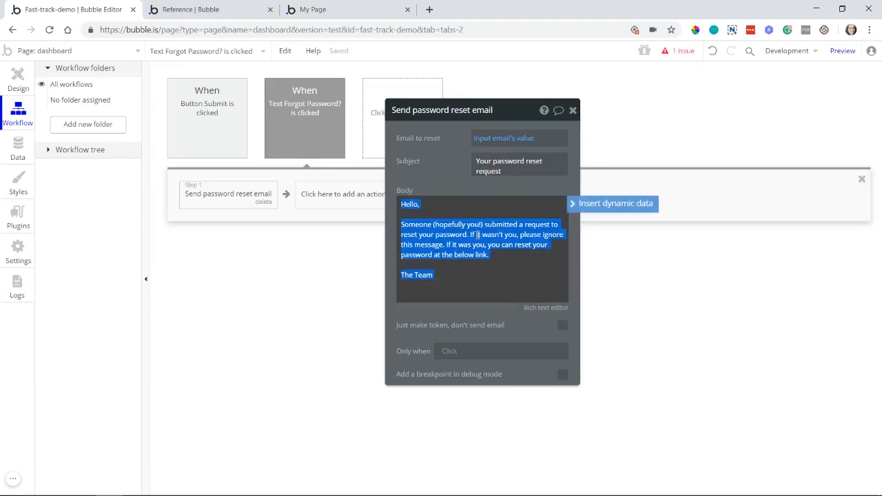
{"action": "left_click", "coordinate": [460, 244]}
{"action": "left_click_drag", "start_coordinate": [427, 244], "coordinate": [489, 247]}
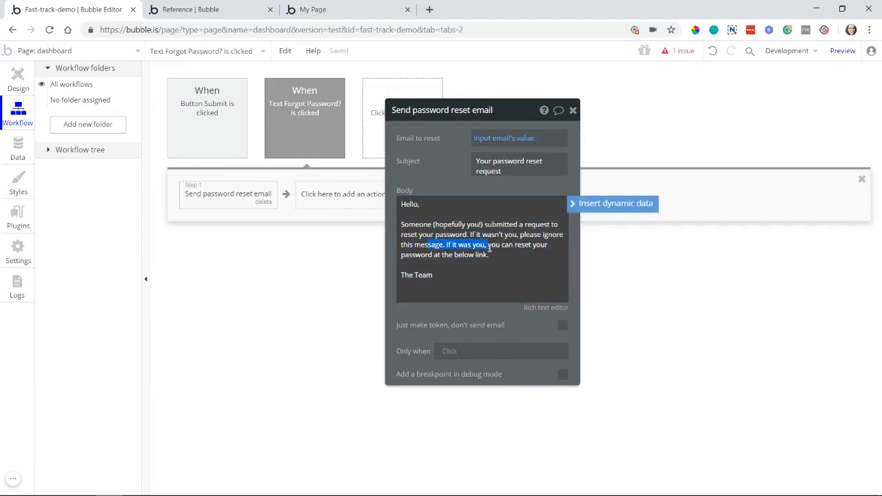
{"action": "left_click", "coordinate": [423, 139]}
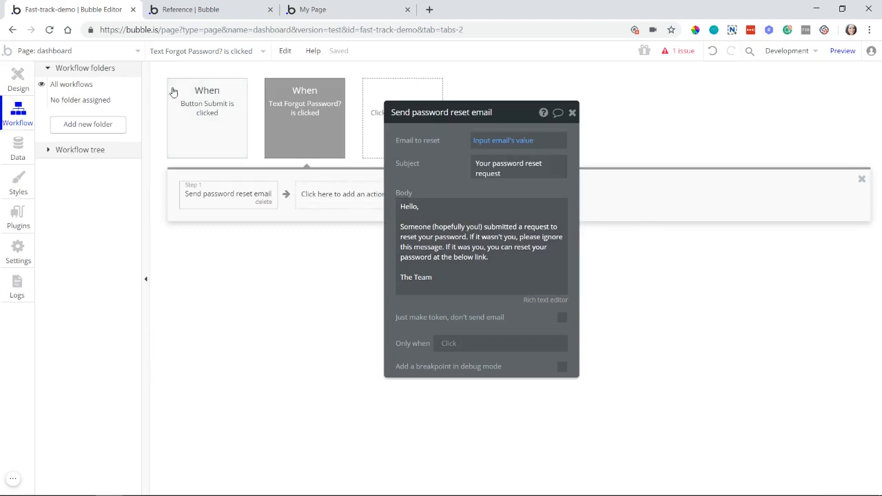
Step: Open the reset_pw page and examine the Confirm button's "Reset password" action and the page design
{"action": "left_click", "coordinate": [69, 50]}
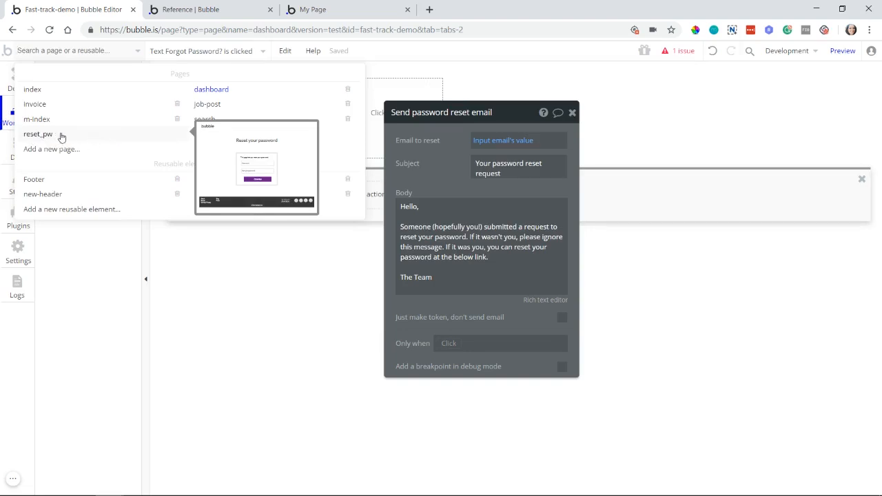
{"action": "left_click", "coordinate": [115, 140]}
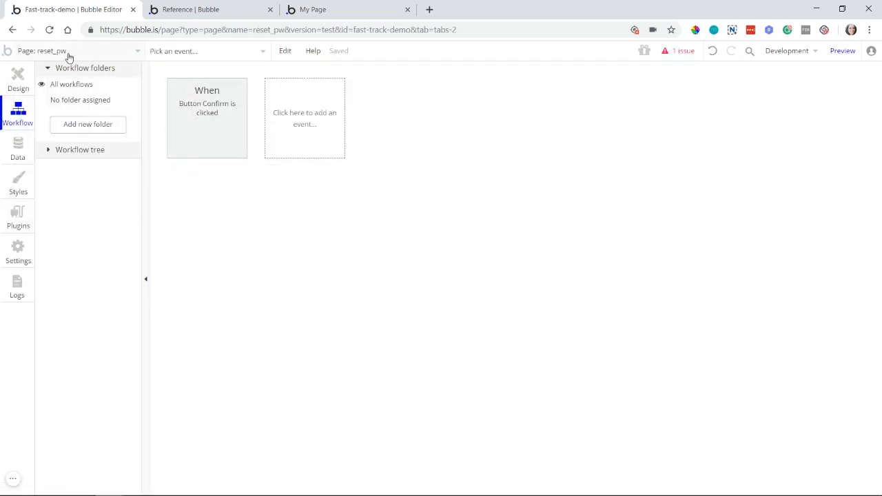
{"action": "left_click", "coordinate": [197, 134]}
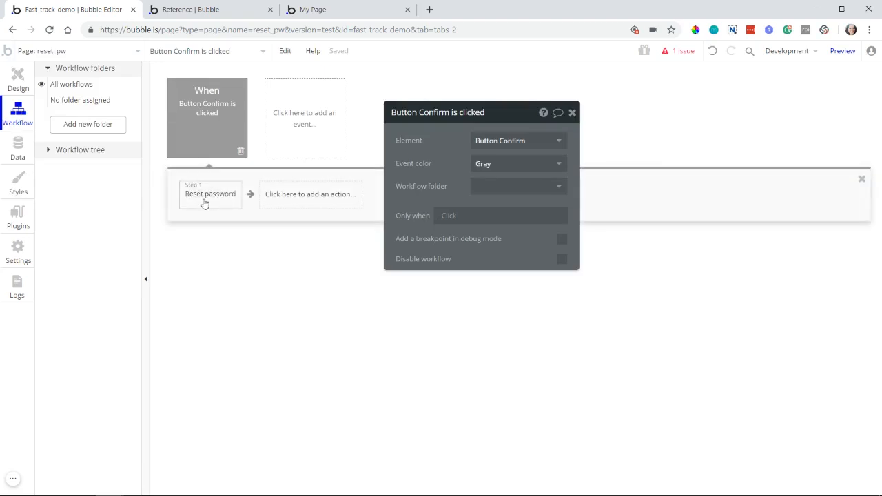
{"action": "left_click", "coordinate": [205, 200]}
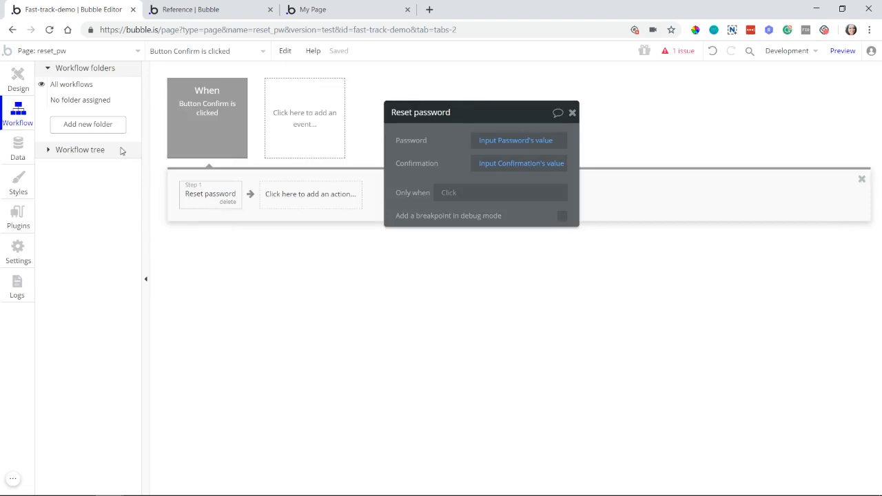
{"action": "left_click", "coordinate": [4, 89]}
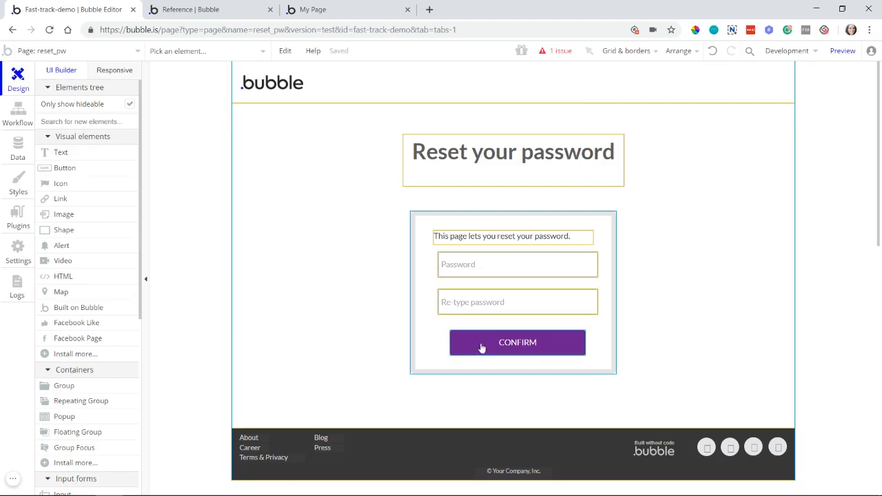
Step: Check the Password and Re-type password inputs on the reset_pw page and open the Confirm button's workflow
{"action": "double_click", "coordinate": [466, 274]}
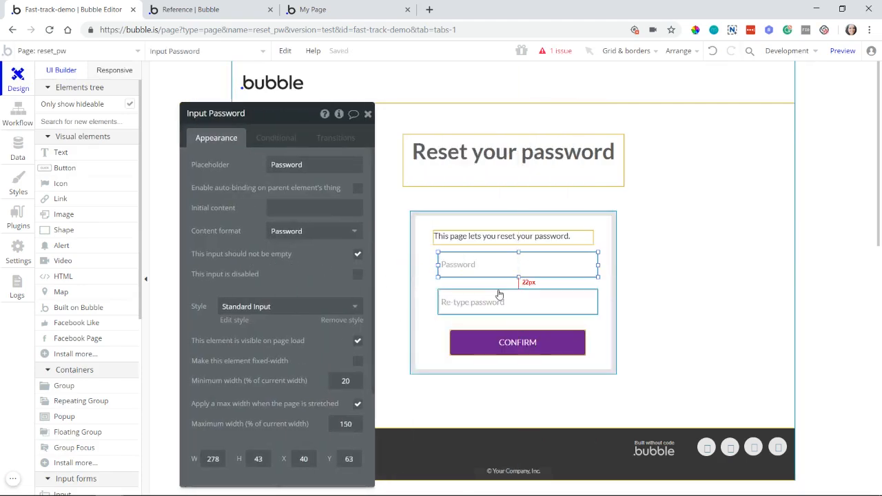
{"action": "left_click", "coordinate": [467, 306]}
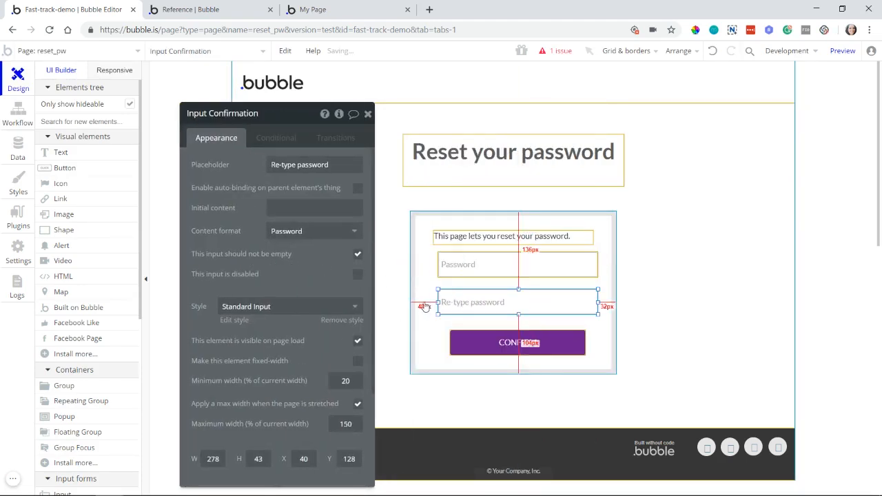
{"action": "left_click", "coordinate": [500, 345]}
{"action": "left_click", "coordinate": [273, 219]}
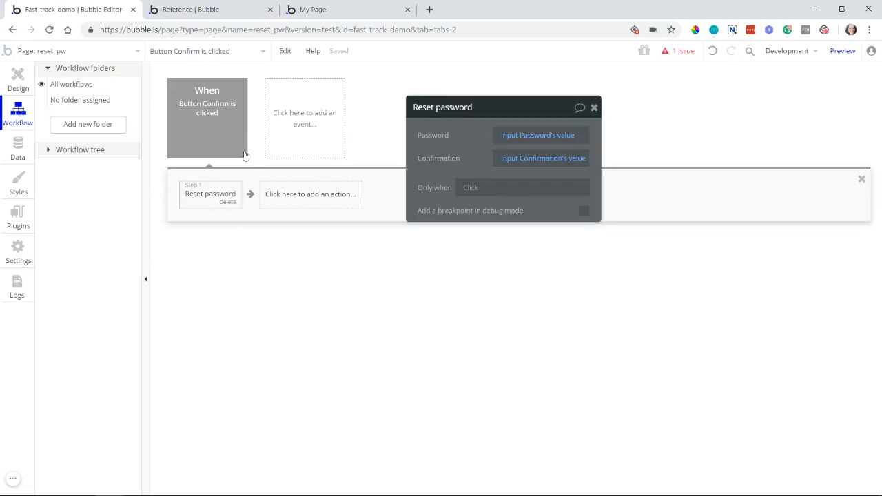
Step: Add a "Go to page" action after Reset password in the Confirm workflow, with index as the destination
{"action": "left_click", "coordinate": [281, 194]}
{"action": "mouse_move", "coordinate": [280, 241]}
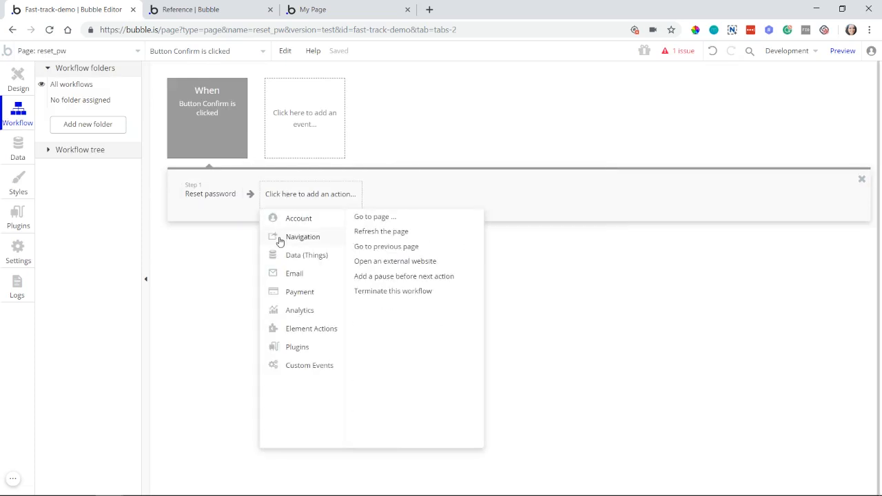
{"action": "left_click", "coordinate": [369, 216]}
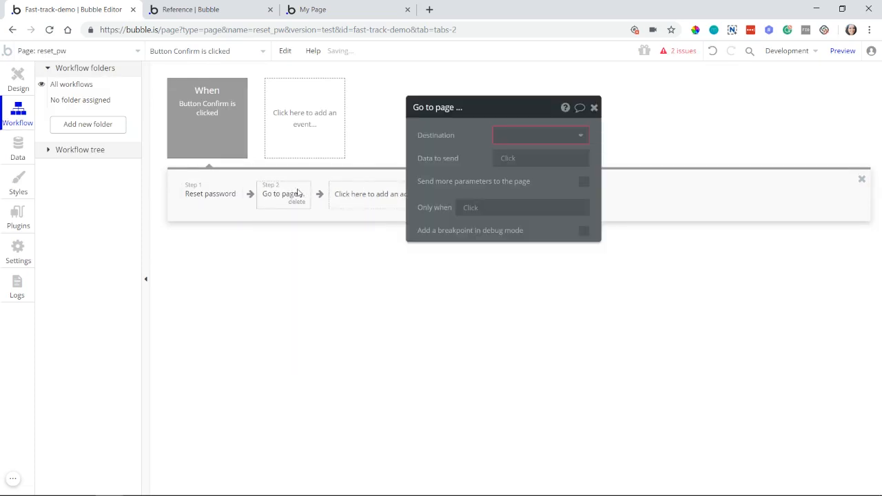
{"action": "left_click", "coordinate": [500, 138]}
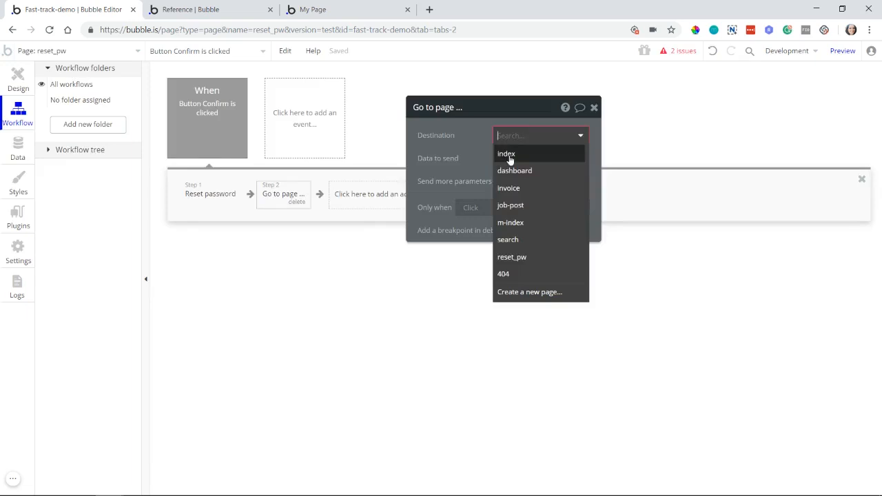
{"action": "left_click", "coordinate": [510, 154]}
{"action": "left_click", "coordinate": [568, 138]}
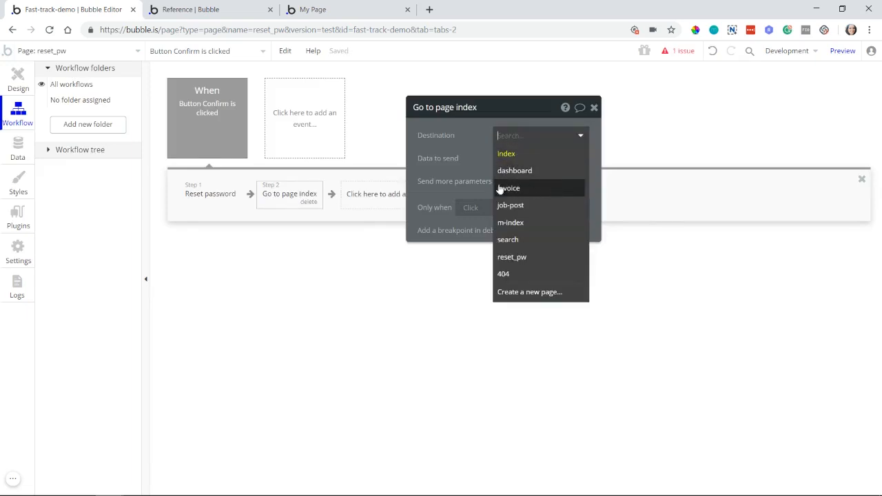
{"action": "left_click", "coordinate": [459, 184]}
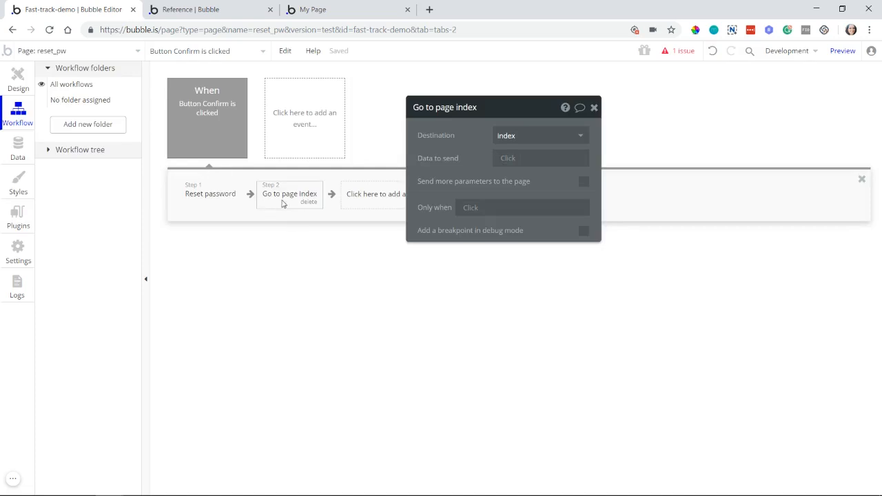
Step: Switch to the dashboard page's workflows and add a "Create an account for someone else" action to the Button Submit event
{"action": "left_click", "coordinate": [77, 55]}
{"action": "left_click", "coordinate": [89, 87]}
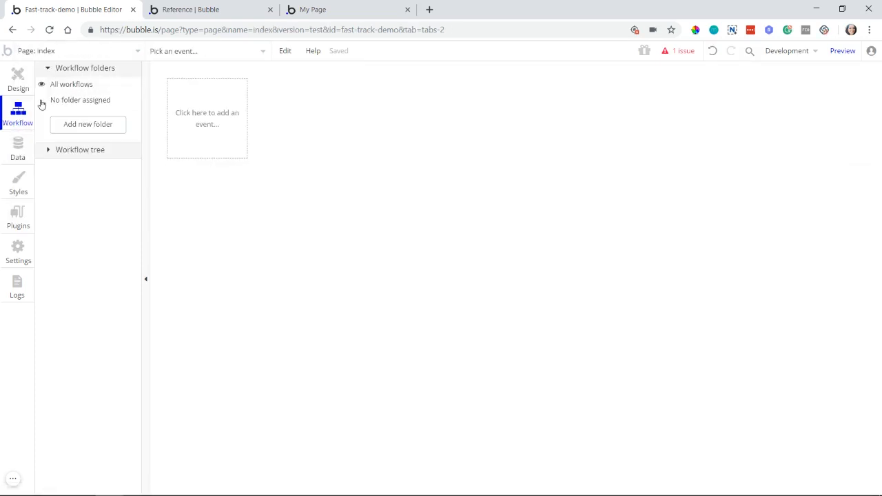
{"action": "left_click", "coordinate": [108, 51]}
{"action": "left_click", "coordinate": [209, 89]}
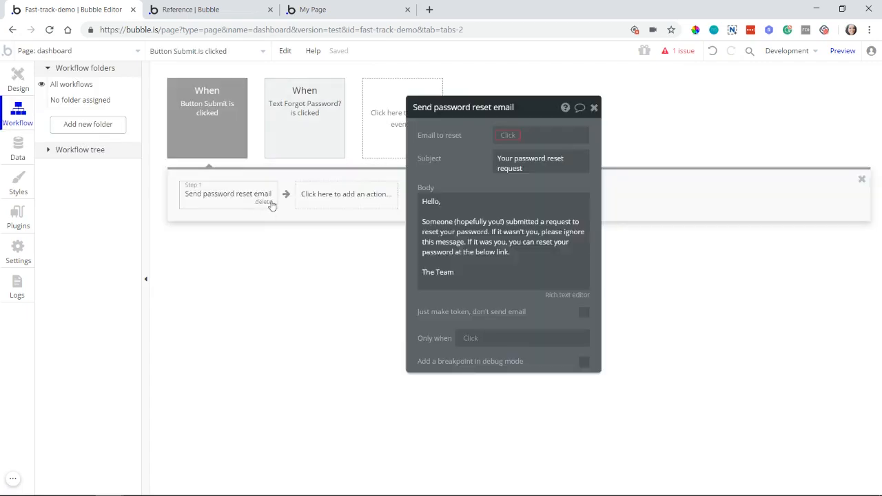
{"action": "left_click", "coordinate": [270, 202]}
{"action": "left_click", "coordinate": [258, 200]}
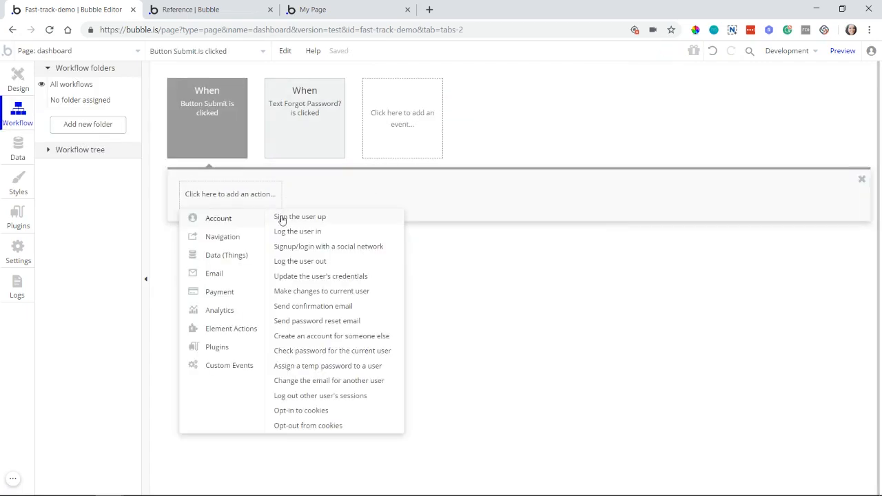
{"action": "left_click", "coordinate": [364, 342]}
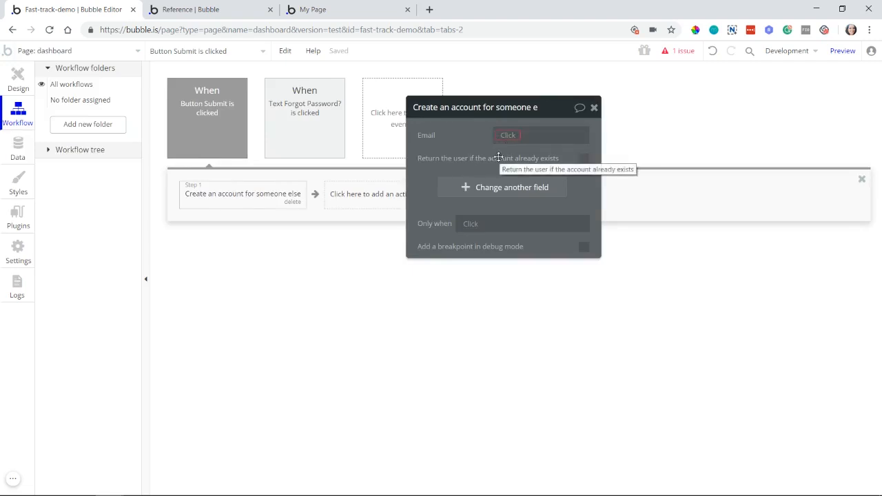
Step: Set the Email of the "Create an account for someone else" action to Input email's value
{"action": "mouse_move", "coordinate": [512, 137]}
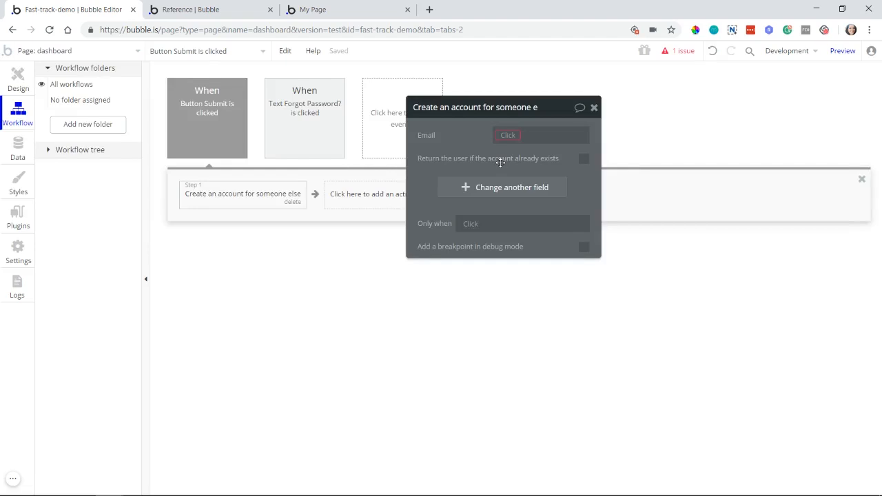
{"action": "mouse_move", "coordinate": [500, 163]}
{"action": "left_click", "coordinate": [504, 137]}
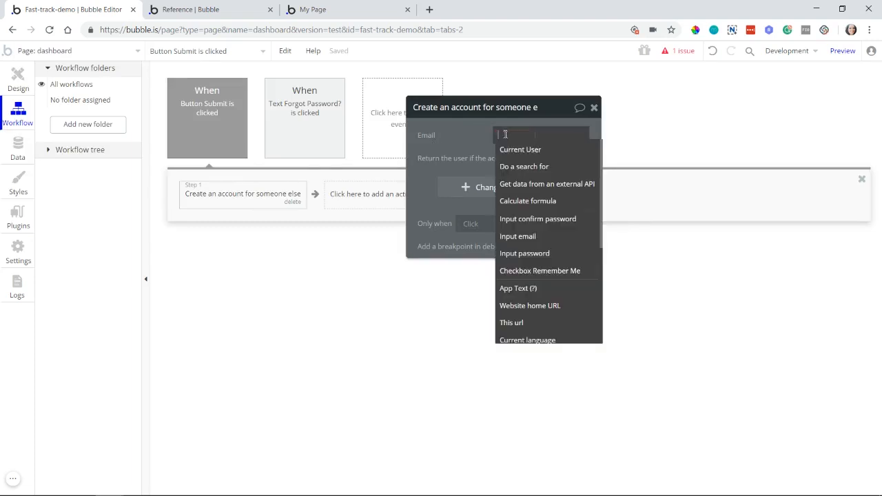
{"action": "left_click", "coordinate": [538, 238]}
{"action": "left_click", "coordinate": [549, 147]}
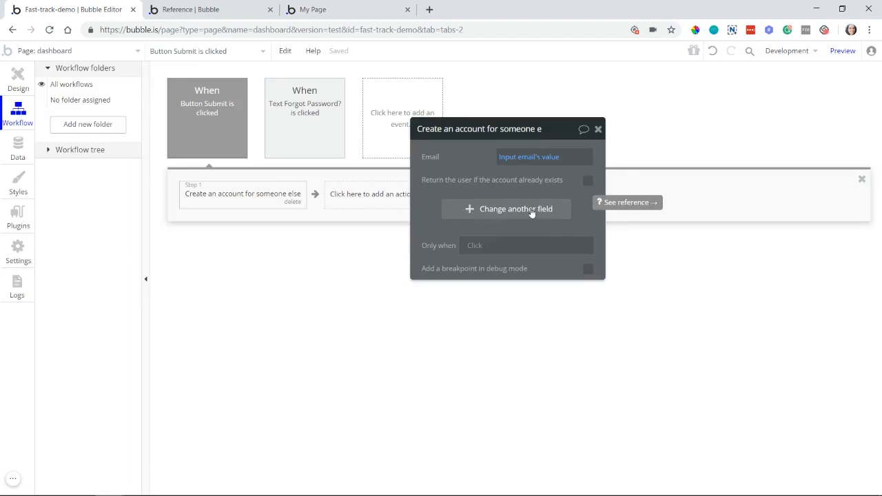
{"action": "left_click_drag", "start_coordinate": [456, 168], "coordinate": [570, 161]}
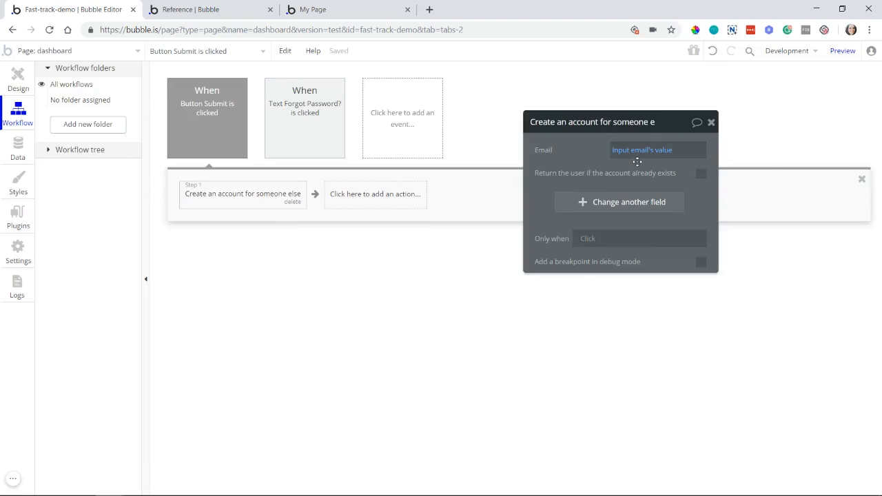
Step: Add an "Assign a temp password to a user" action and set its User to the result of step 1
{"action": "left_click", "coordinate": [329, 204]}
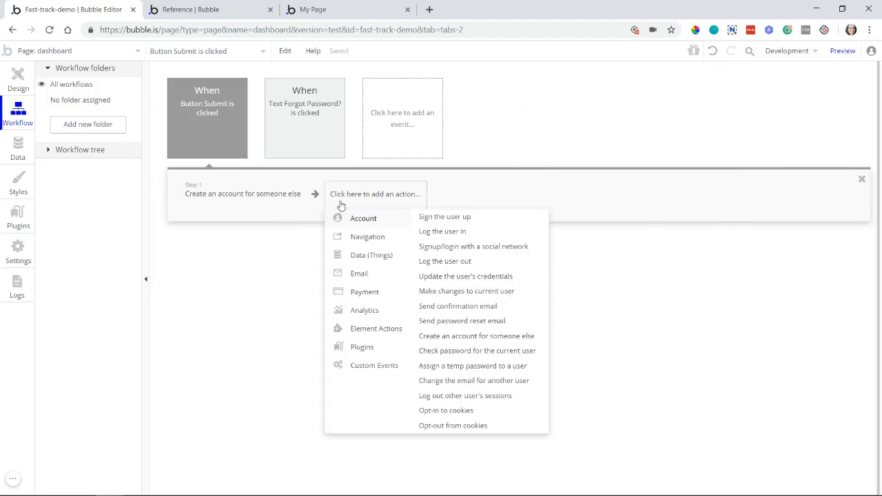
{"action": "left_click", "coordinate": [486, 372]}
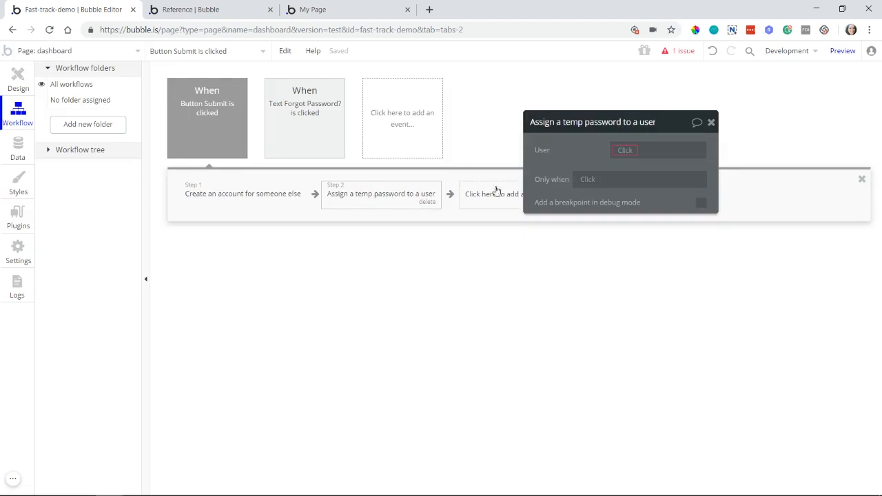
{"action": "left_click_drag", "start_coordinate": [567, 159], "coordinate": [530, 184]}
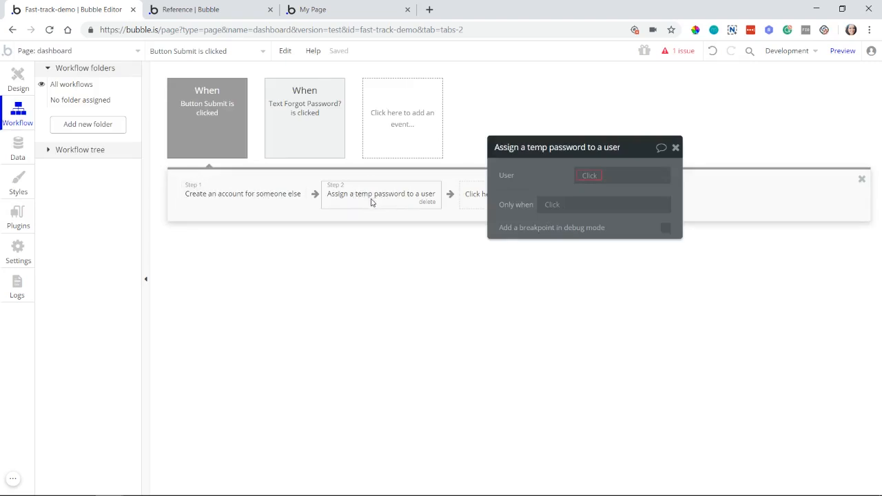
{"action": "left_click", "coordinate": [579, 178]}
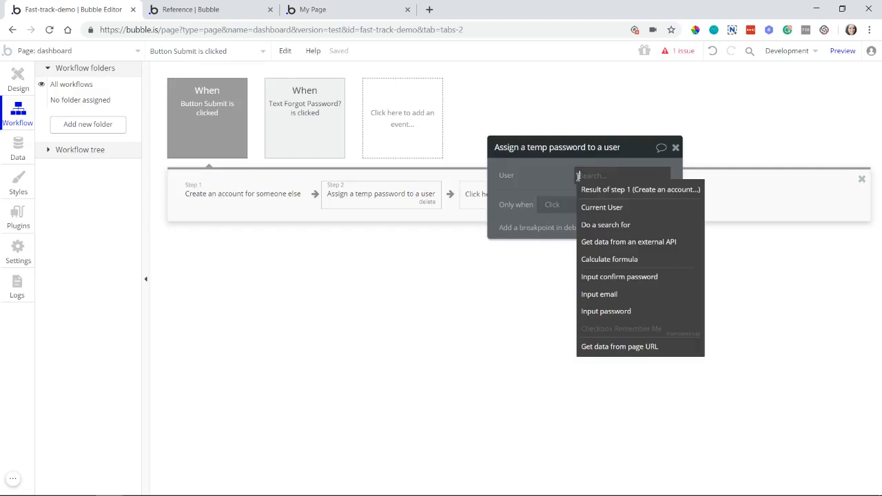
{"action": "left_click", "coordinate": [638, 193]}
{"action": "left_click_drag", "start_coordinate": [637, 195], "coordinate": [532, 308]}
Step: Start adding an email action after the temp password step in the Button Submit workflow
{"action": "left_click", "coordinate": [518, 198]}
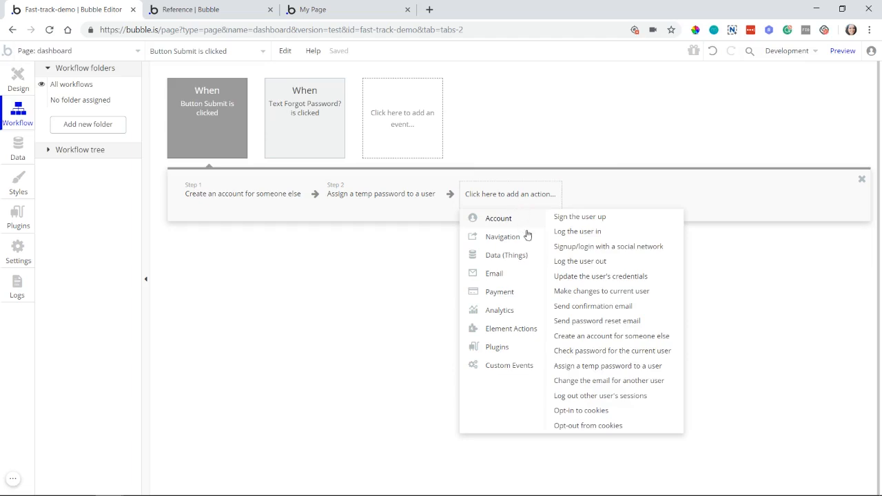
{"action": "mouse_move", "coordinate": [528, 274]}
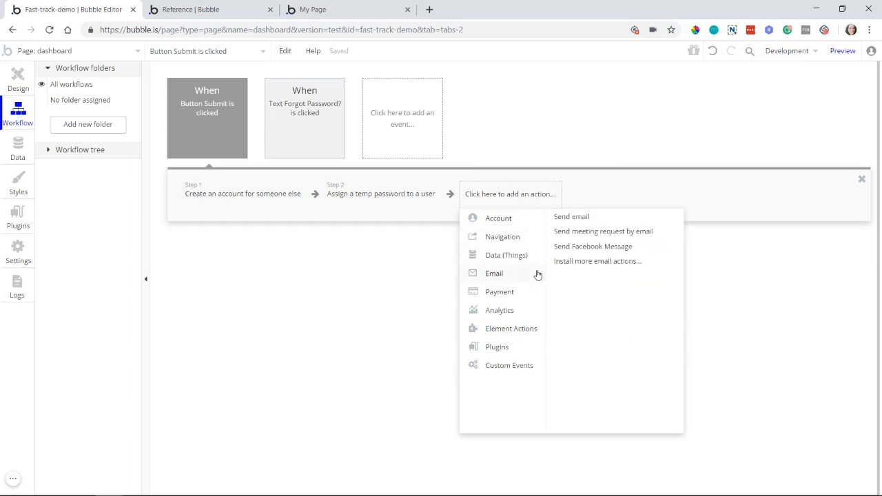
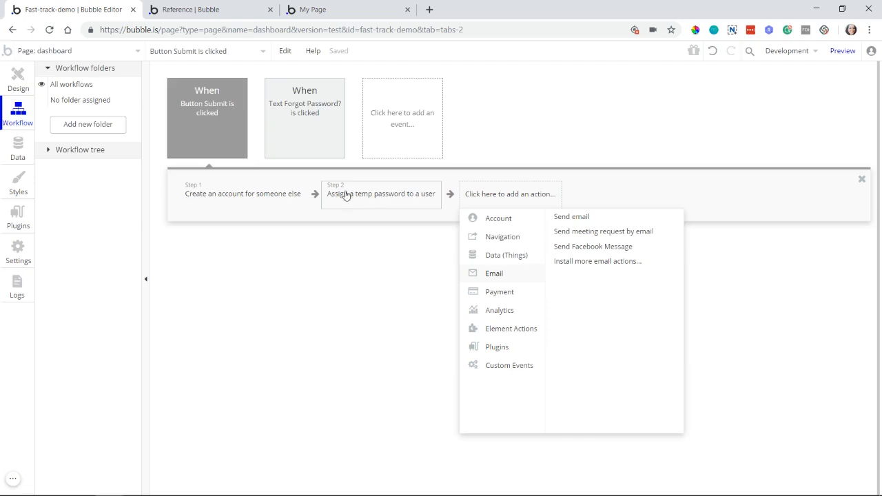
Step: Review the dashboard form's design and the settings of the account creation and temp password actions
{"action": "left_click", "coordinate": [27, 74]}
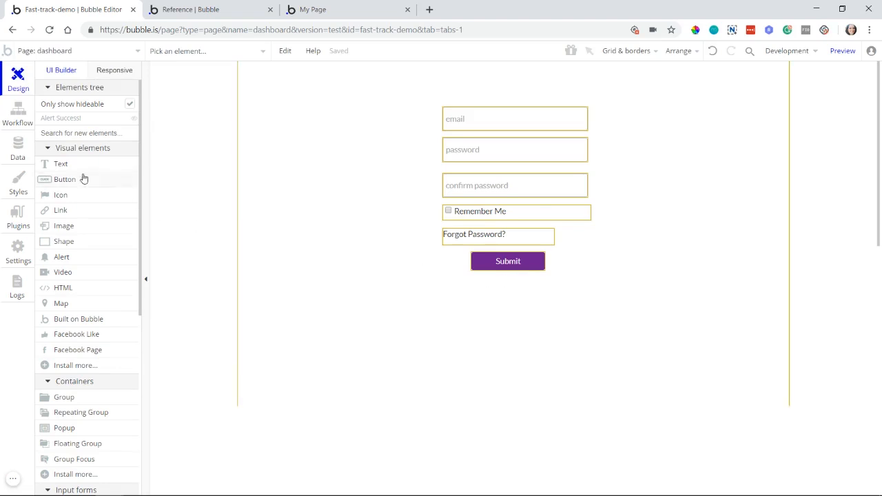
{"action": "left_click", "coordinate": [18, 115]}
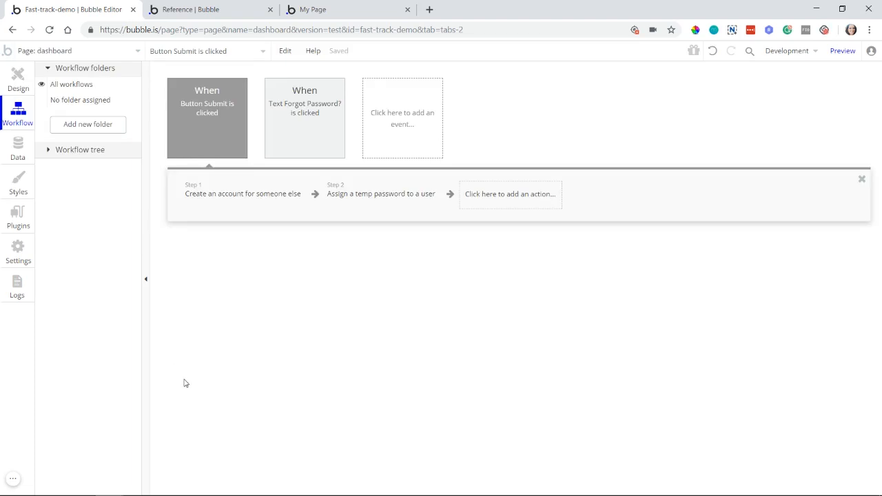
{"action": "left_click", "coordinate": [271, 200]}
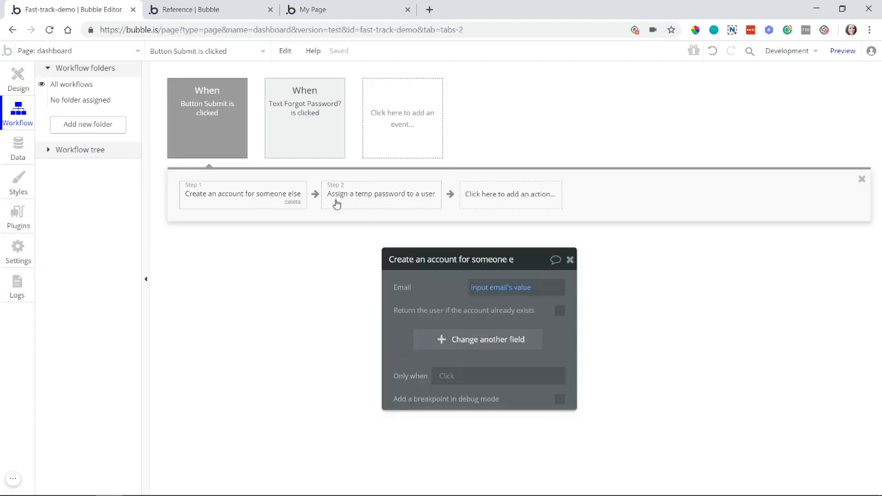
{"action": "left_click", "coordinate": [359, 198]}
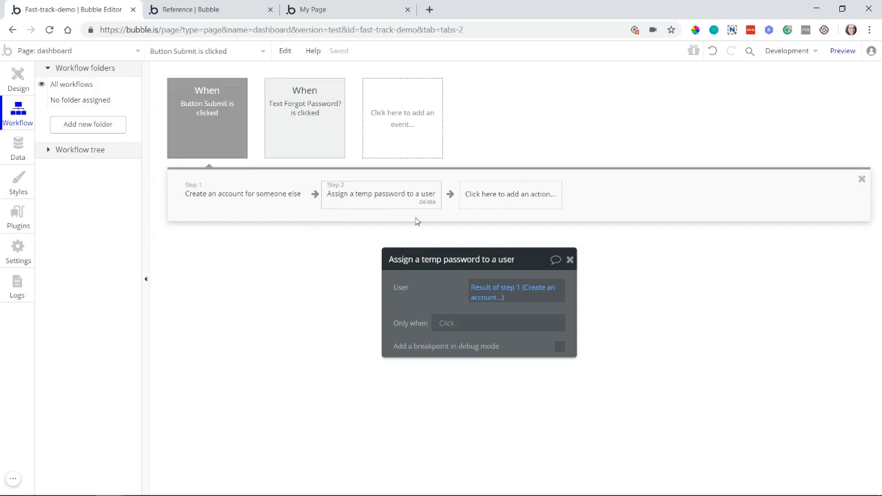
Step: Add a "Send email" action after the temp password step and set its To to the result of step 1's email
{"action": "left_click", "coordinate": [502, 207]}
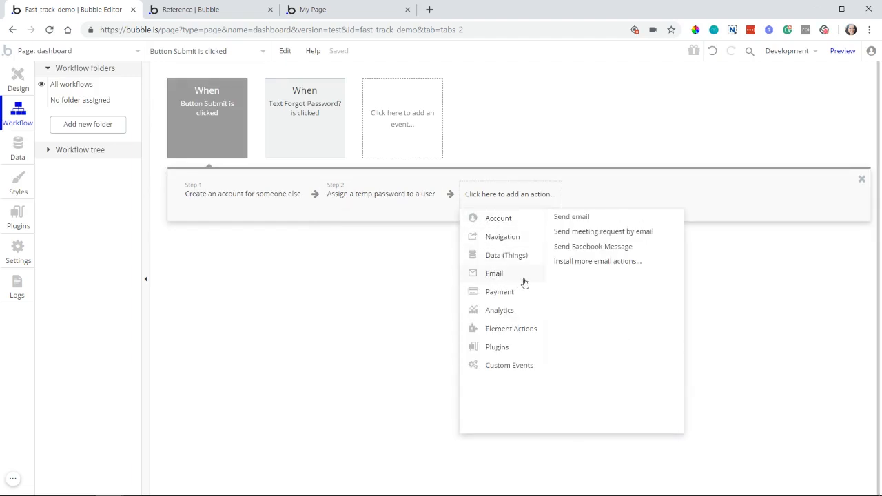
{"action": "left_click", "coordinate": [590, 218]}
{"action": "left_click_drag", "start_coordinate": [445, 297], "coordinate": [396, 262]}
{"action": "left_click", "coordinate": [439, 252]}
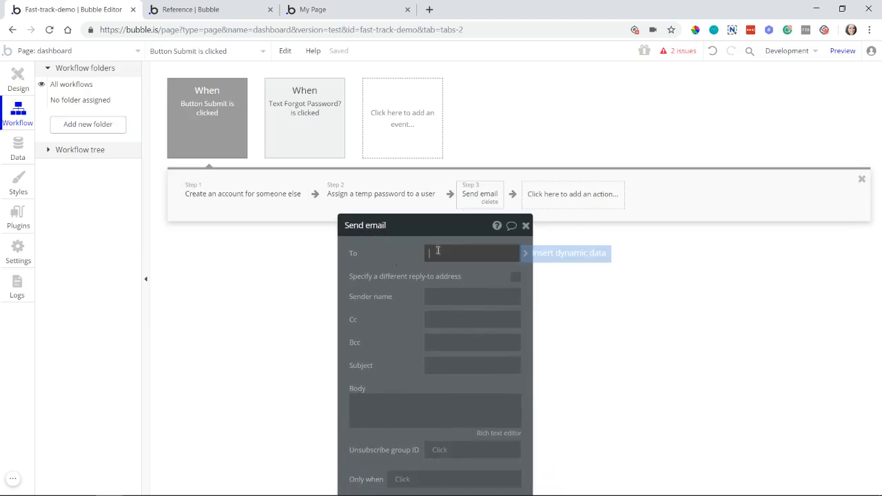
{"action": "left_click", "coordinate": [551, 263]}
{"action": "left_click", "coordinate": [495, 305]}
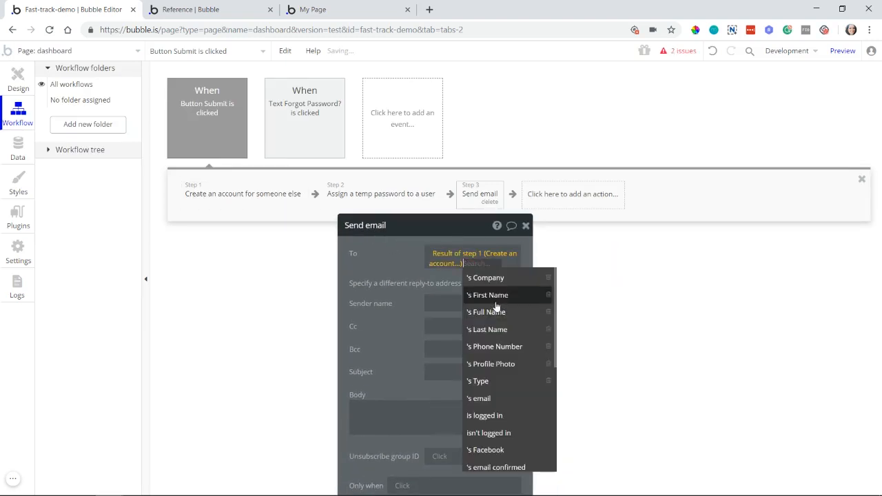
{"action": "left_click", "coordinate": [493, 399]}
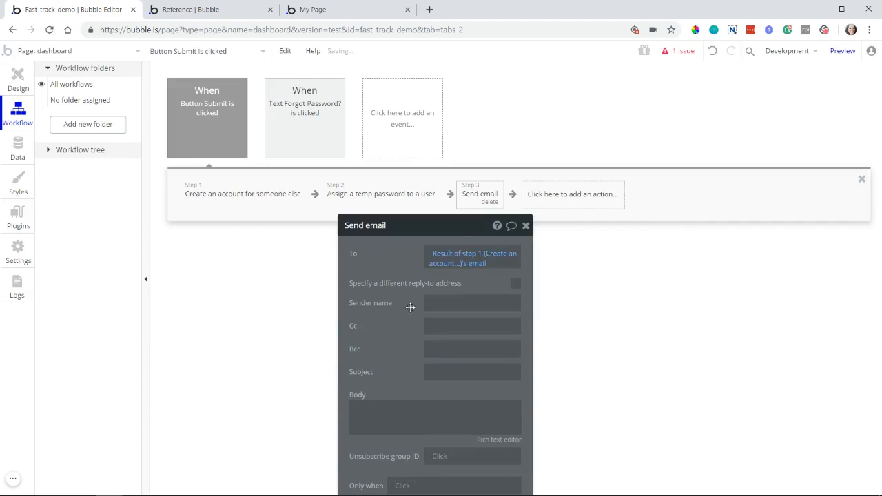
Step: Set the email's subject to "Your new account"
{"action": "left_click_drag", "start_coordinate": [347, 248], "coordinate": [616, 247]}
{"action": "left_click", "coordinate": [623, 255]}
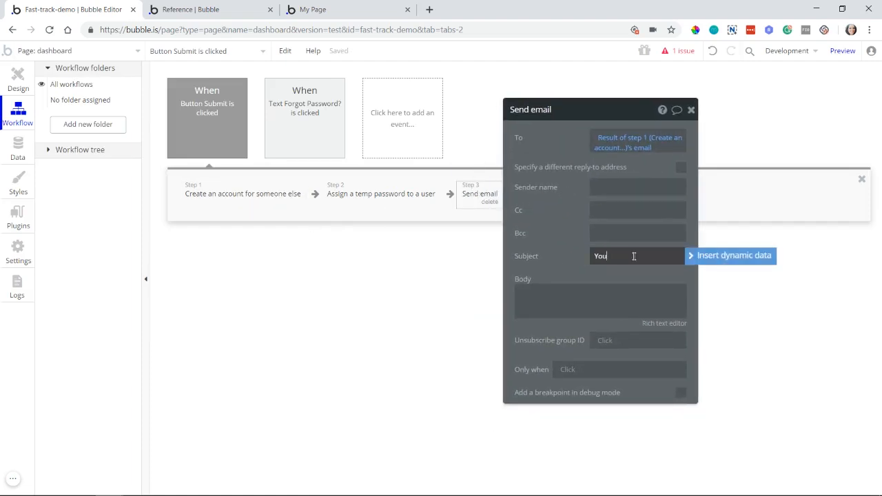
{"action": "type", "text": "Your new account"}
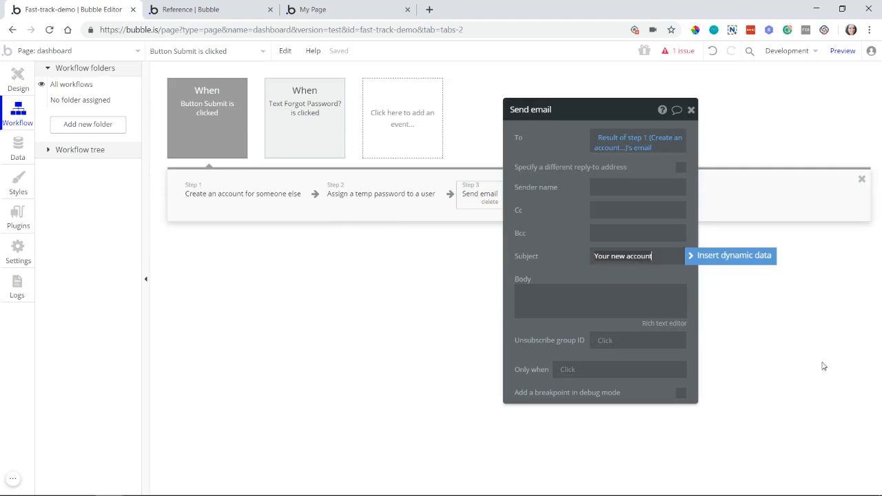
Step: Begin the email body with "Hi", the dynamic First Name of the result of step 1, a comma and a blank line
{"action": "left_click", "coordinate": [626, 305]}
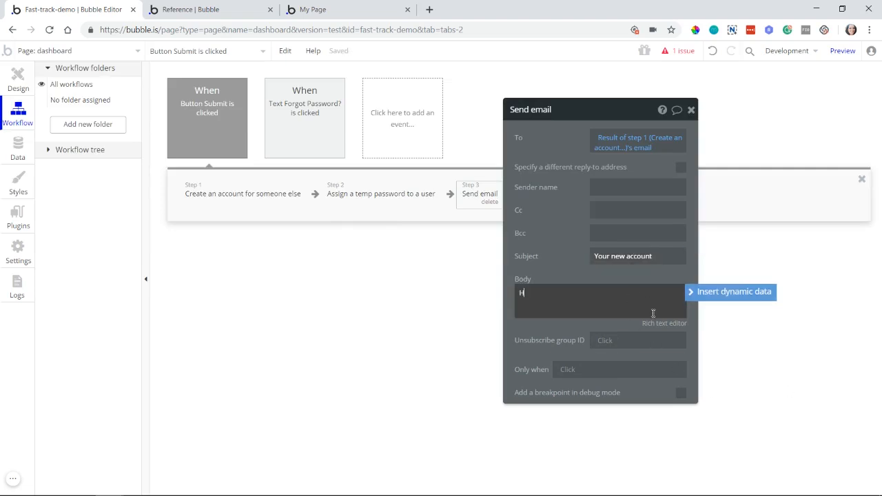
{"action": "left_click", "coordinate": [698, 295]}
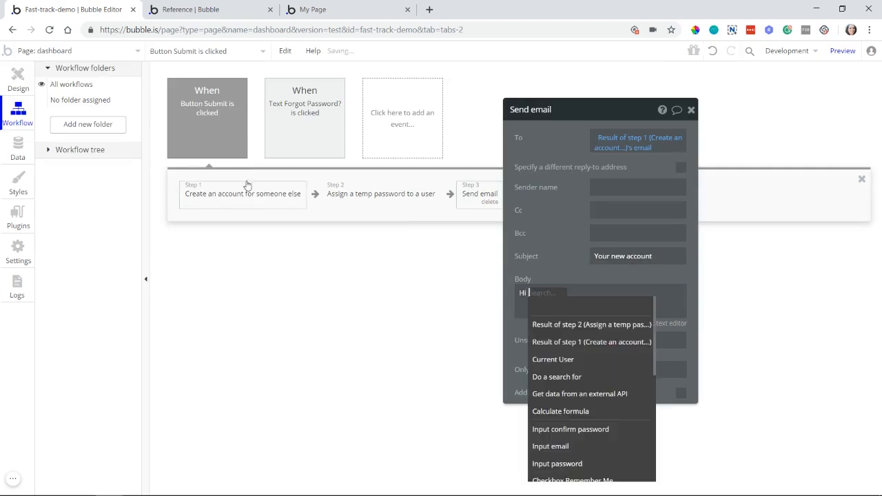
{"action": "left_click", "coordinate": [590, 342]}
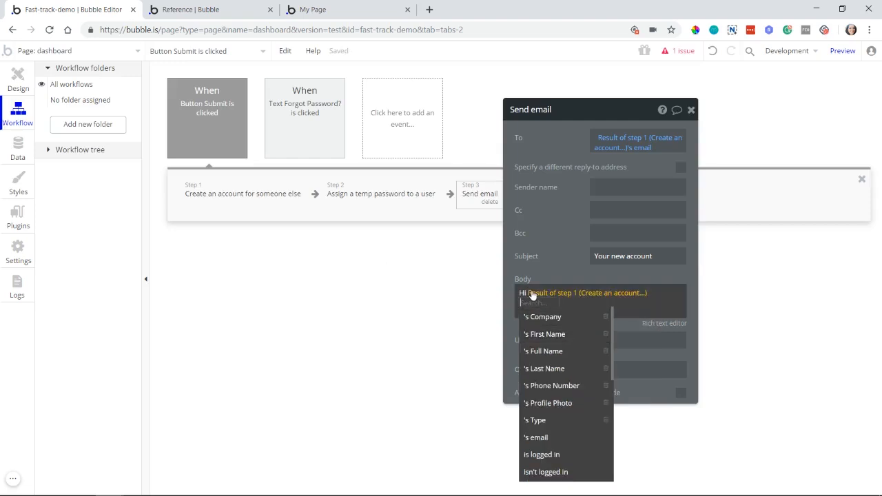
{"action": "left_click", "coordinate": [560, 335]}
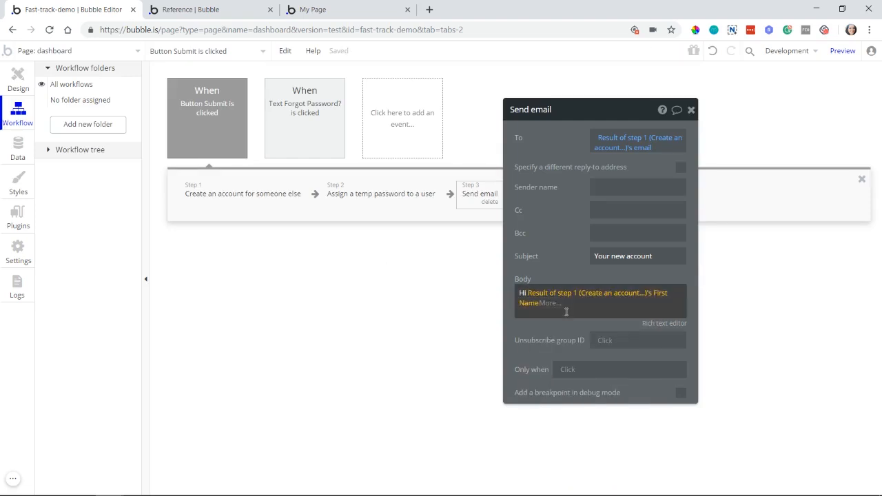
{"action": "type", "text": ","}
{"action": "key", "text": "Return"}
{"action": "key", "text": "Return"}
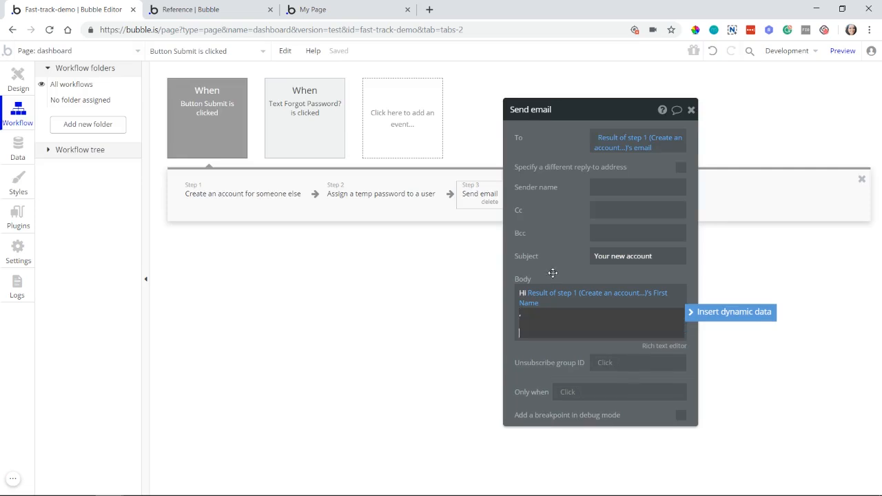
Step: Add "You can log in with these credentials:" to the body and an "Email:" line with the result of step 1's email
{"action": "type", "text": "You can"}
{"action": "key", "text": "Return"}
{"action": "key", "text": "Return"}
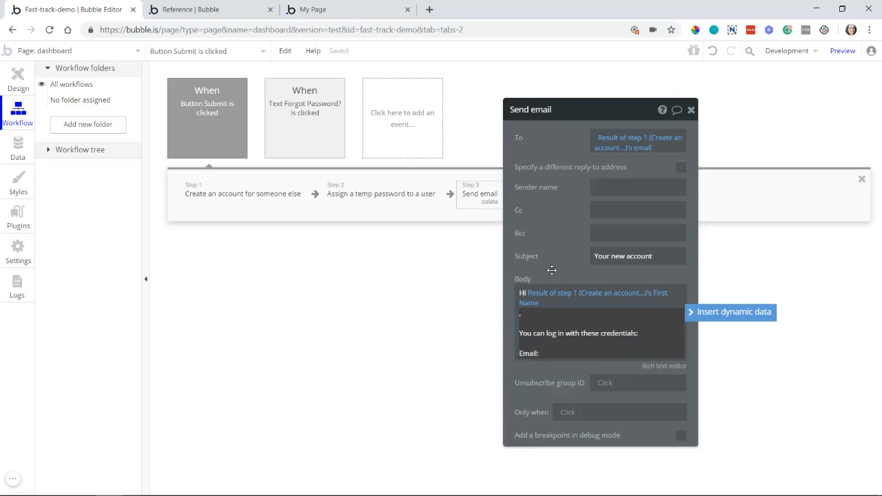
{"action": "left_click", "coordinate": [731, 317]}
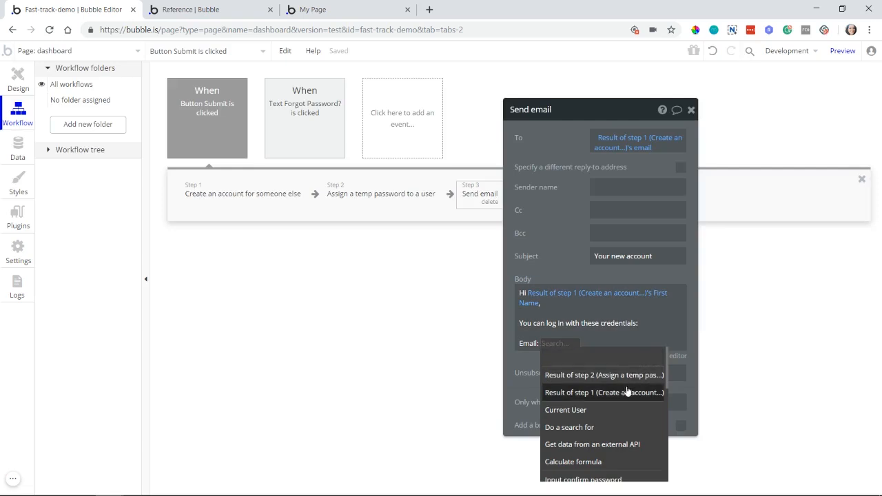
{"action": "left_click", "coordinate": [627, 392]}
{"action": "type", "text": "em"}
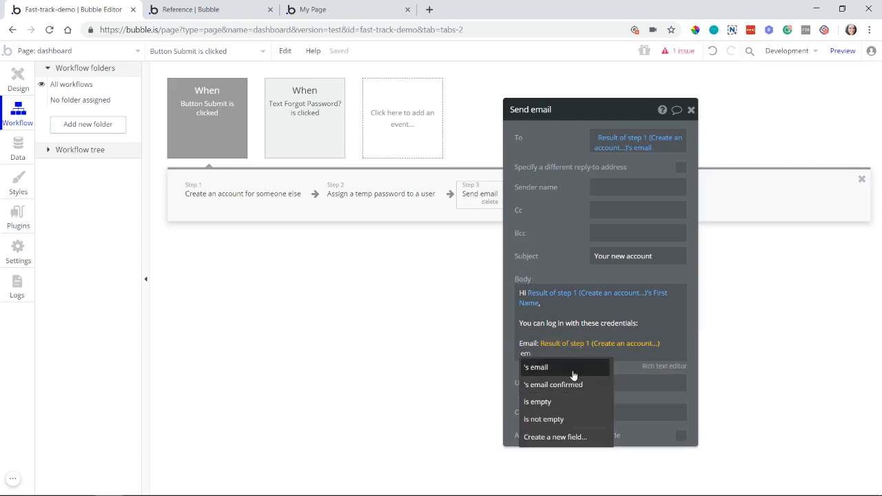
{"action": "left_click", "coordinate": [572, 369]}
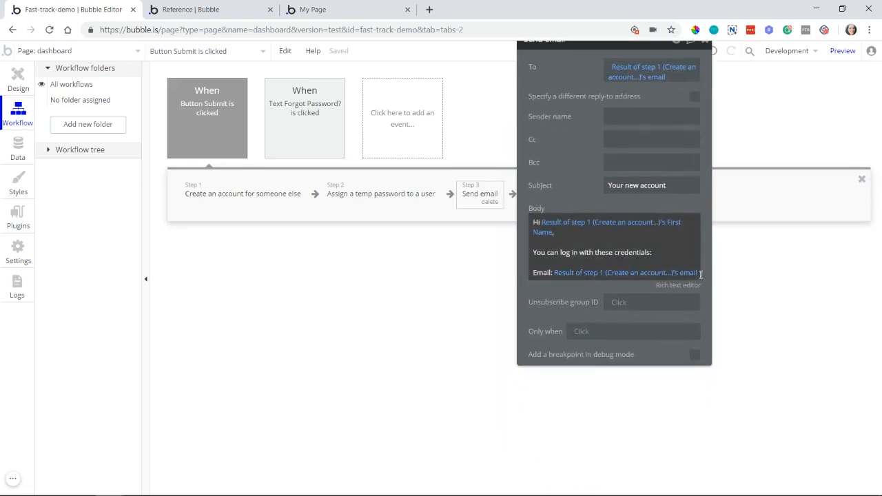
Step: Add a "Password:" line directly below the email line, followed by the dynamic result of step 2 (Assign a temp password)
{"action": "left_click", "coordinate": [700, 273]}
{"action": "key", "text": "Return"}
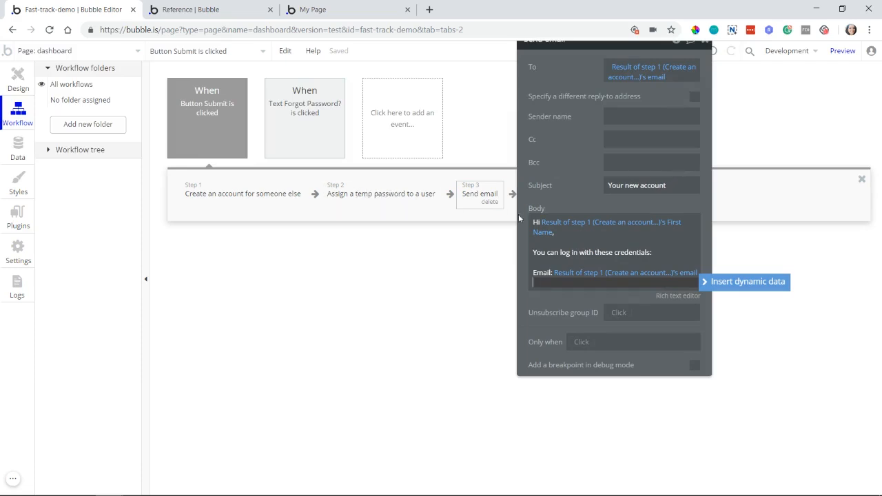
{"action": "key", "text": "Return"}
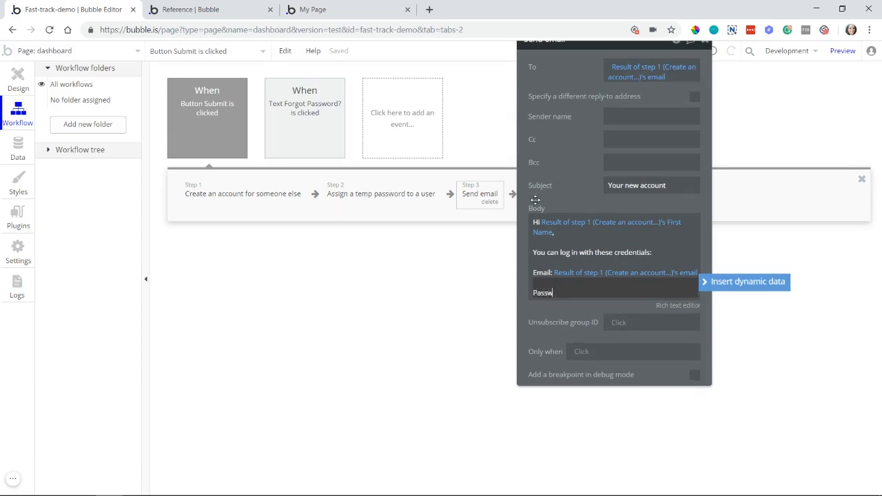
{"action": "left_click", "coordinate": [535, 200]}
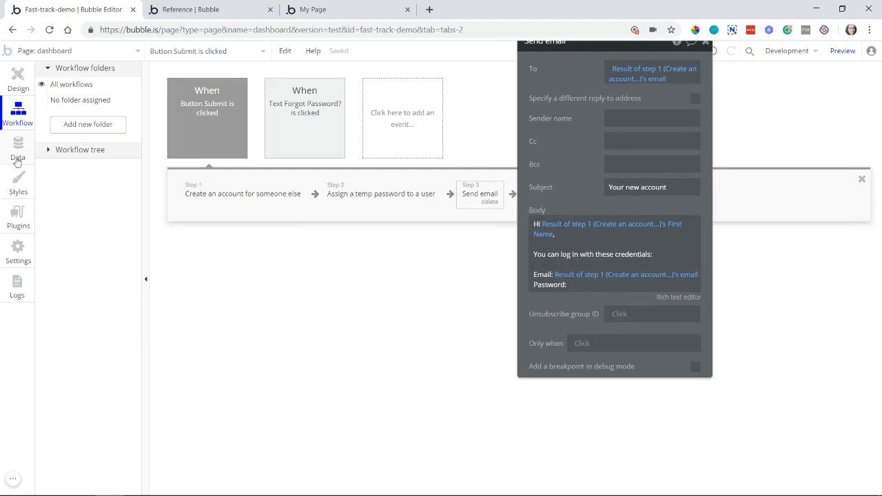
{"action": "triple_click", "coordinate": [582, 288]}
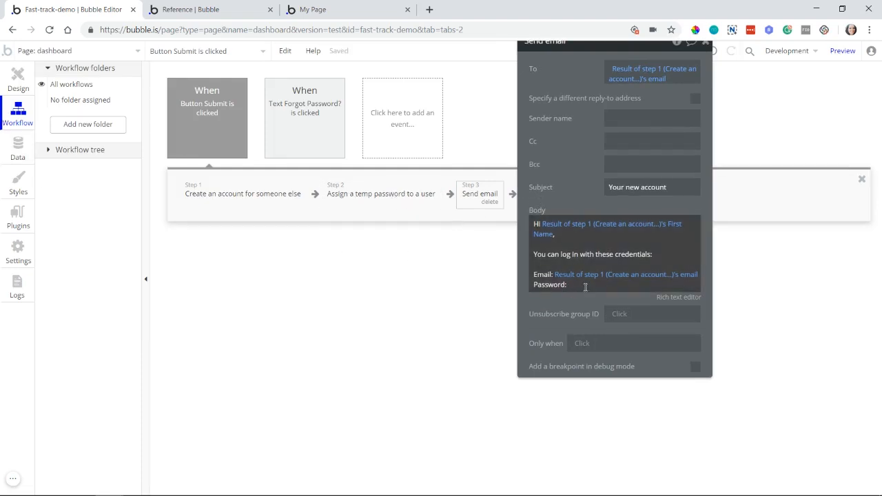
{"action": "left_click", "coordinate": [584, 293]}
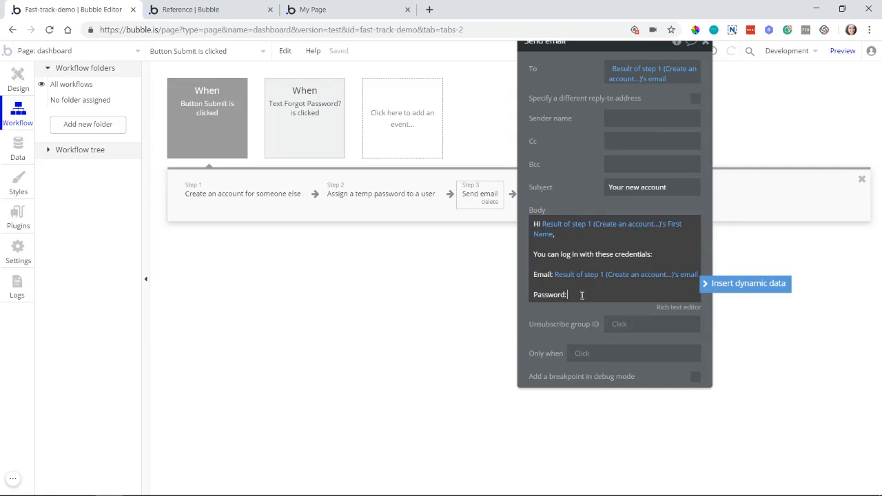
{"action": "left_click", "coordinate": [710, 286]}
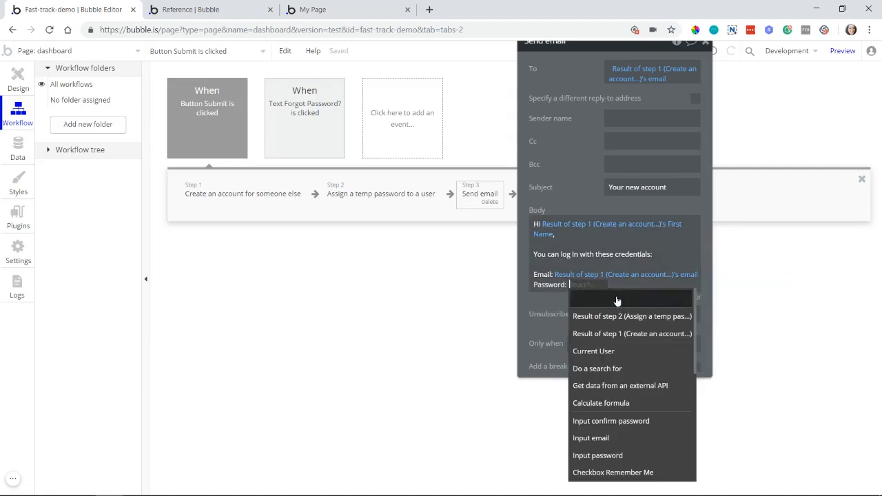
{"action": "left_click", "coordinate": [597, 317]}
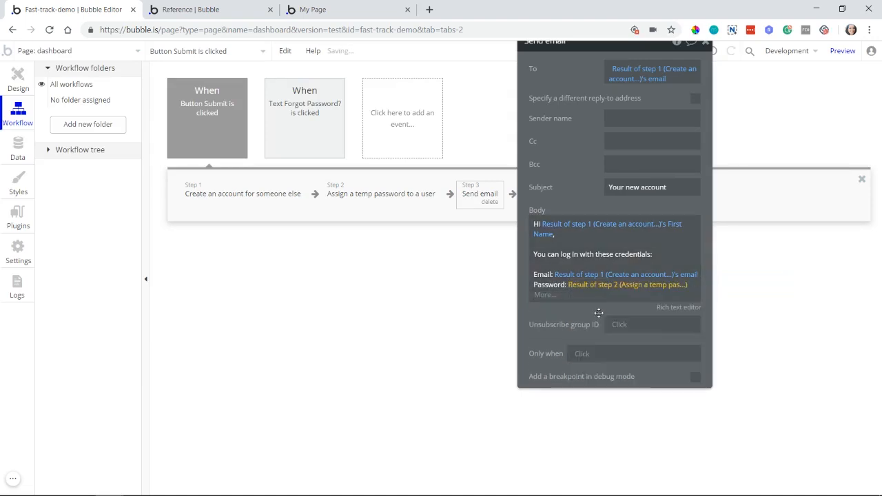
{"action": "left_click", "coordinate": [583, 312]}
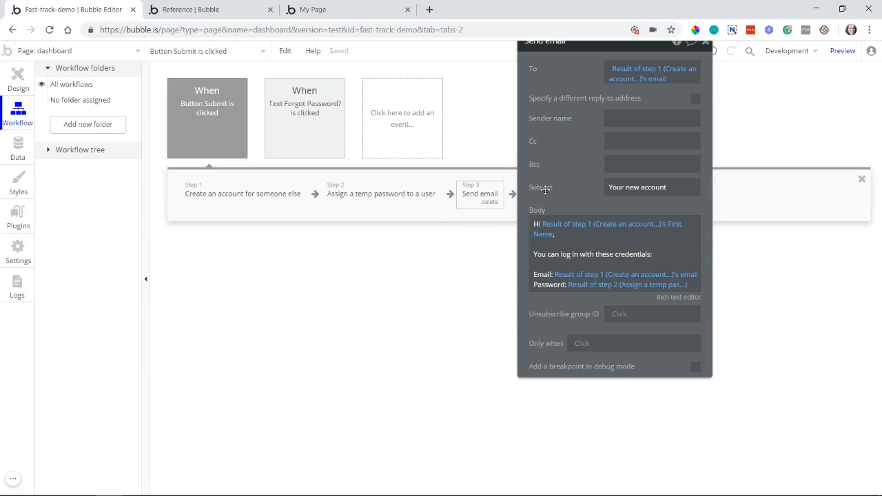
{"action": "left_click_drag", "start_coordinate": [545, 189], "coordinate": [665, 211]}
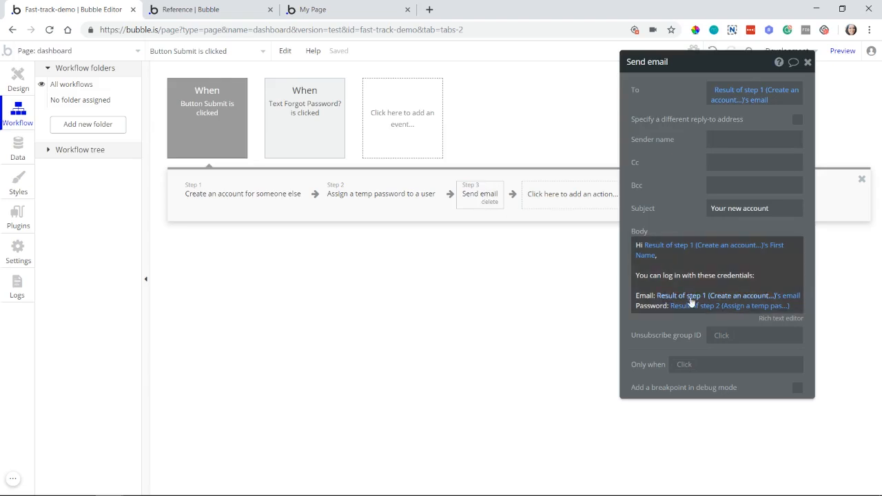
{"action": "left_click", "coordinate": [742, 311]}
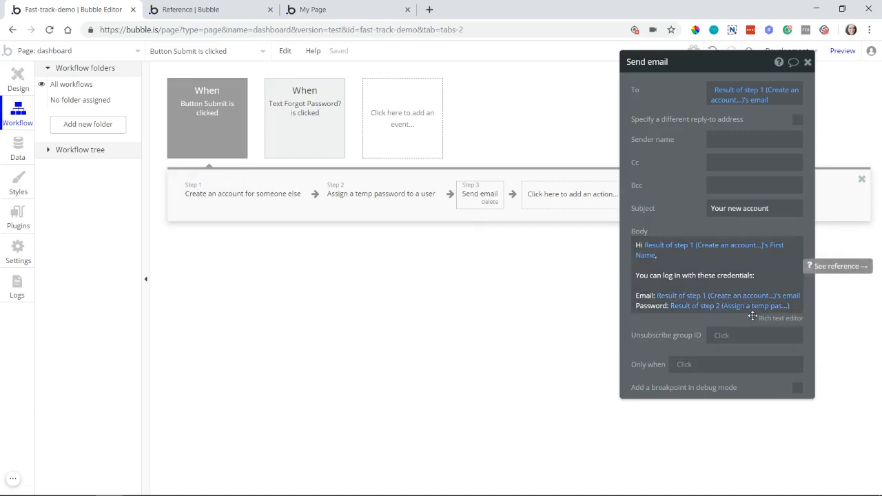
{"action": "left_click", "coordinate": [589, 204]}
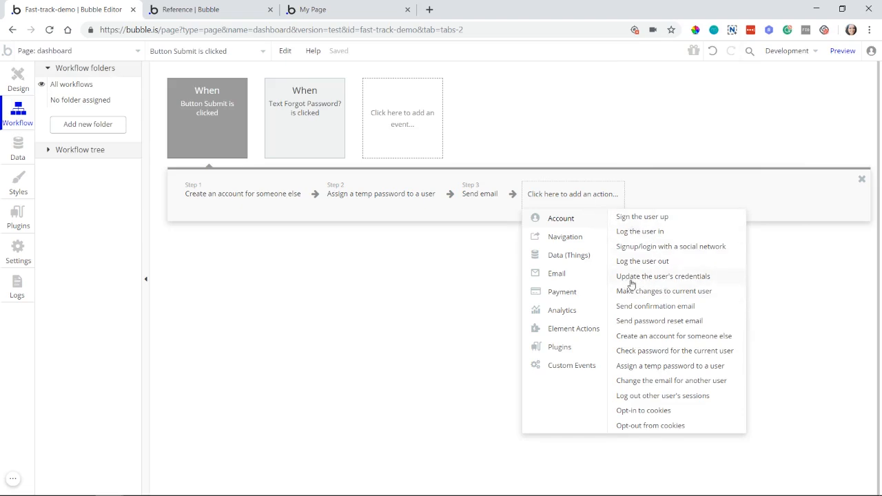
{"action": "mouse_move", "coordinate": [660, 279]}
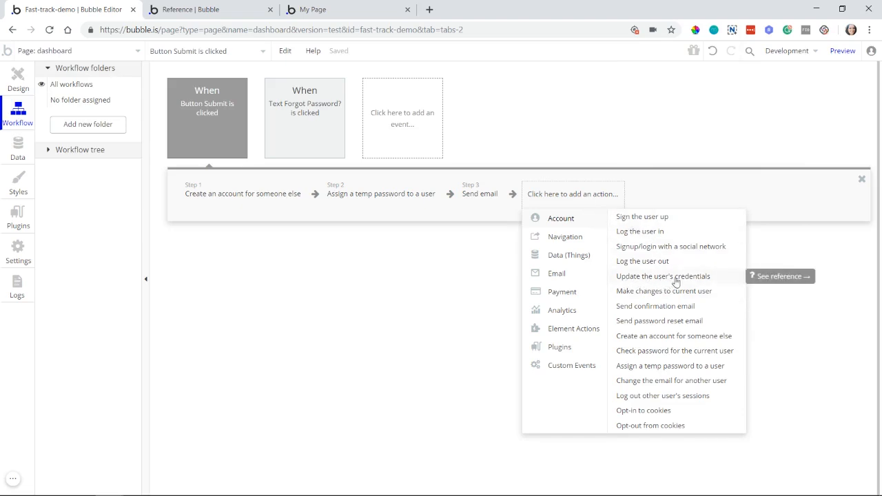
Step: Delete the account creation, temp password and send email actions from the Button Submit workflow
{"action": "left_click", "coordinate": [289, 210]}
{"action": "left_click", "coordinate": [290, 204]}
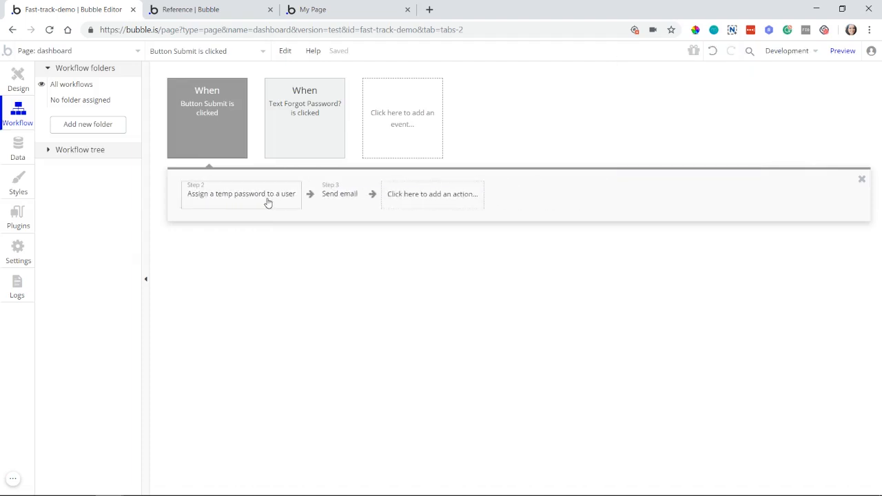
{"action": "left_click", "coordinate": [269, 201]}
{"action": "left_click", "coordinate": [281, 204]}
{"action": "left_click", "coordinate": [211, 204]}
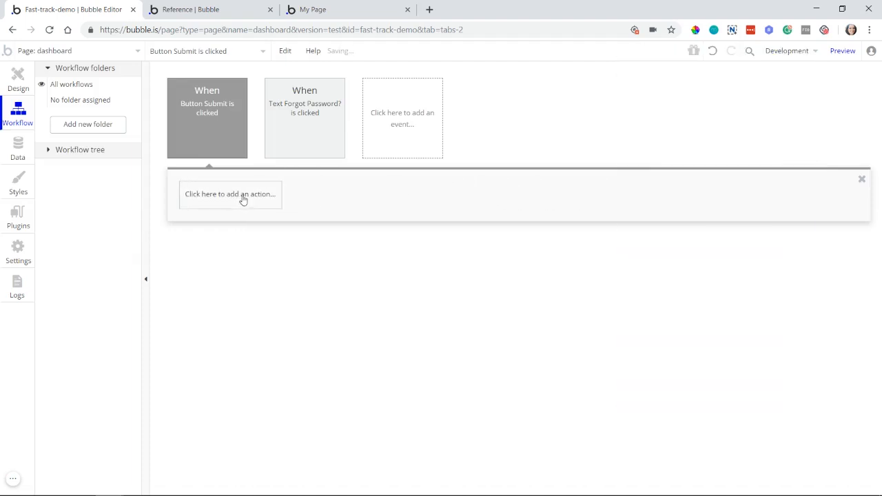
Step: Add a "Check password for the current user" account action to the Button Submit workflow and place its settings beside the step
{"action": "left_click", "coordinate": [242, 196]}
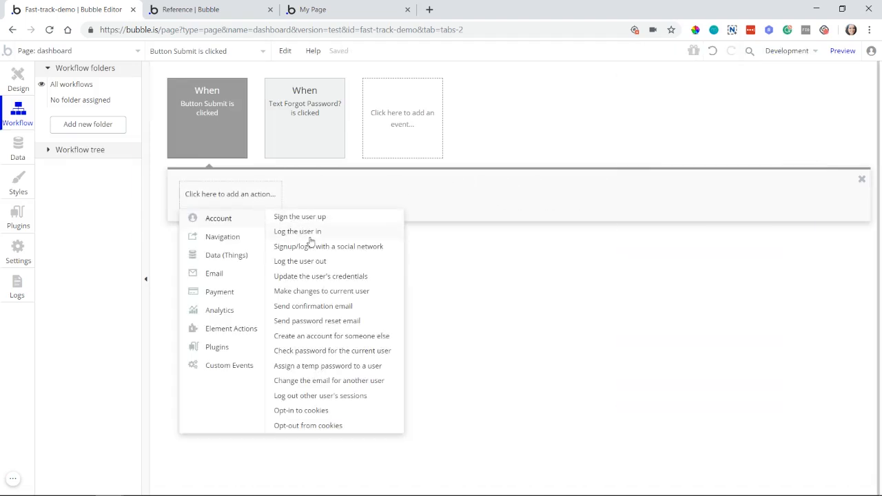
{"action": "left_click", "coordinate": [351, 357]}
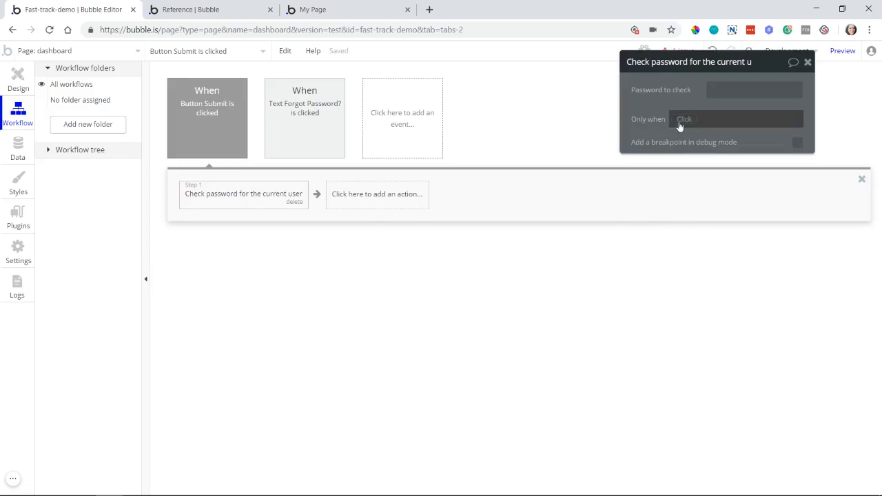
{"action": "left_click_drag", "start_coordinate": [654, 83], "coordinate": [419, 179]}
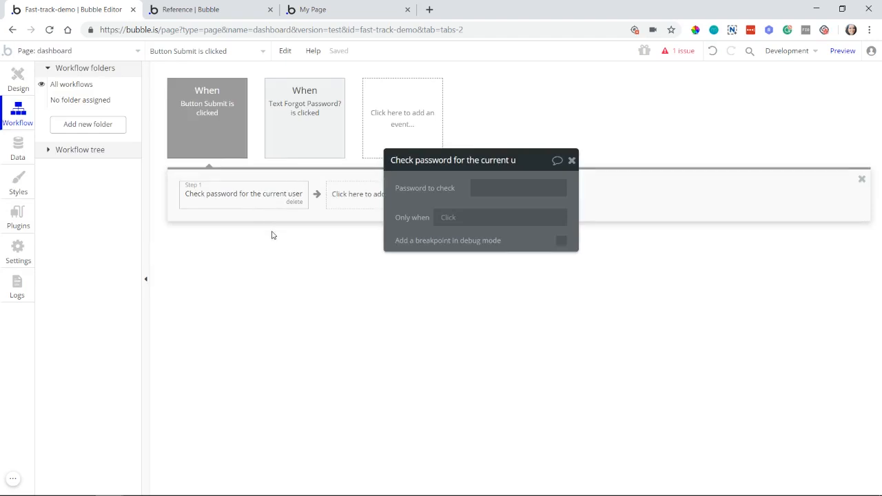
Step: Delete the email, password and confirm password inputs, the Remember Me checkbox and the Forgot Password? text from the dashboard page
{"action": "left_click", "coordinate": [3, 90]}
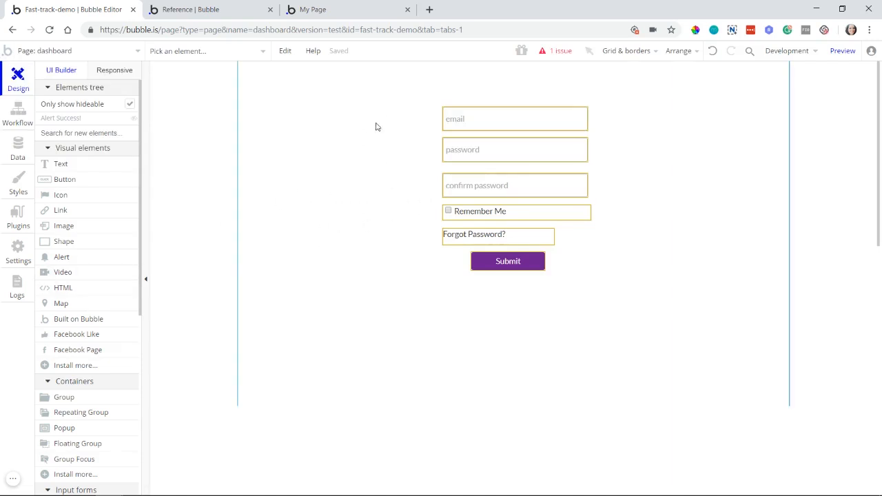
{"action": "left_click_drag", "start_coordinate": [391, 108], "coordinate": [608, 203]}
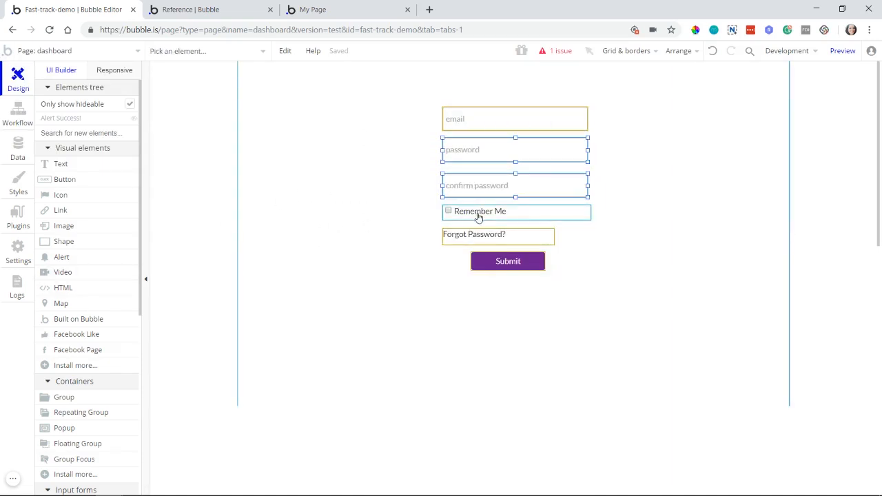
{"action": "left_click", "coordinate": [502, 129], "text": "shift"}
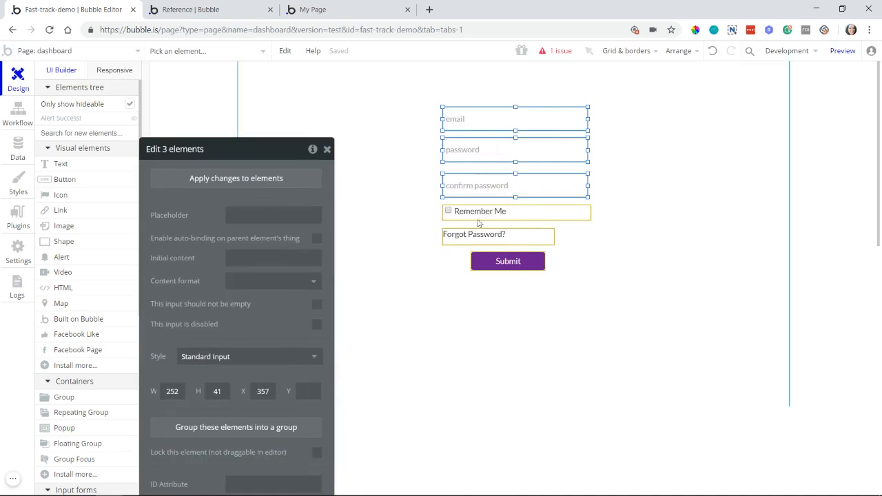
{"action": "left_click", "coordinate": [478, 213], "text": "shift"}
{"action": "left_click", "coordinate": [473, 238], "text": "shift"}
{"action": "key", "text": "Delete"}
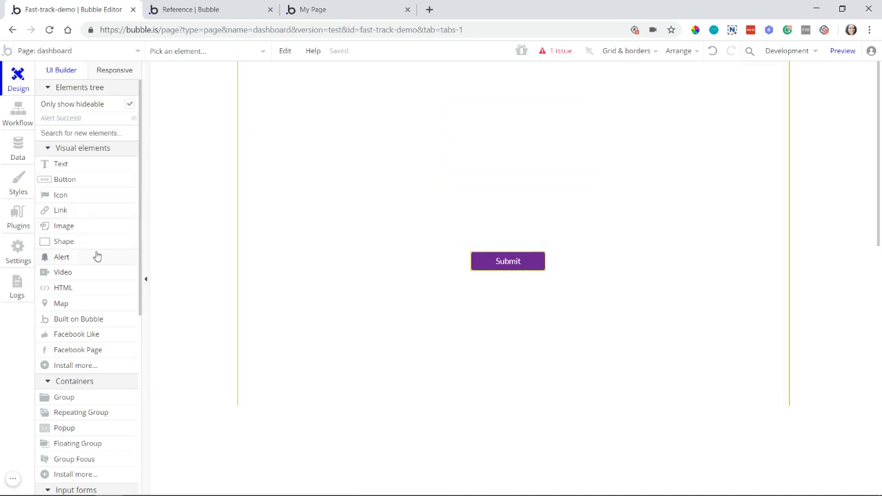
Step: Draw an image about 255 by 212 above the Submit button, with Current User's Profile Photo as its dynamic image
{"action": "left_click", "coordinate": [100, 227]}
{"action": "mouse_move", "coordinate": [444, 106]}
{"action": "left_mouse_down"}
{"action": "mouse_move", "coordinate": [589, 204]}
{"action": "mouse_move", "coordinate": [591, 222]}
{"action": "left_mouse_up"}
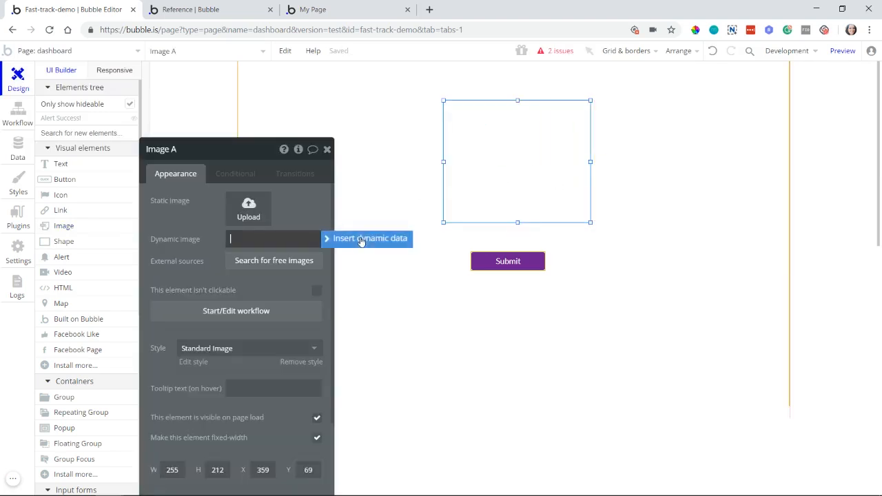
{"action": "left_click", "coordinate": [358, 241]}
{"action": "left_click", "coordinate": [291, 272]}
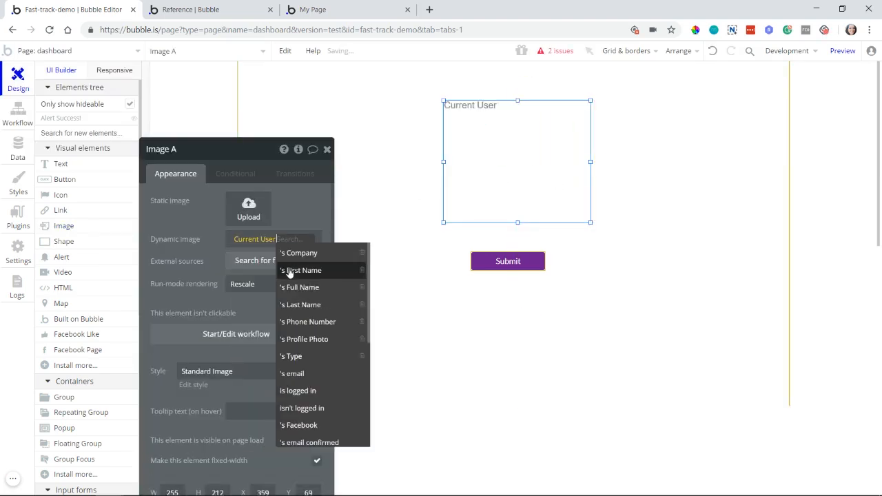
{"action": "type", "text": "pr"}
{"action": "left_click", "coordinate": [302, 253]}
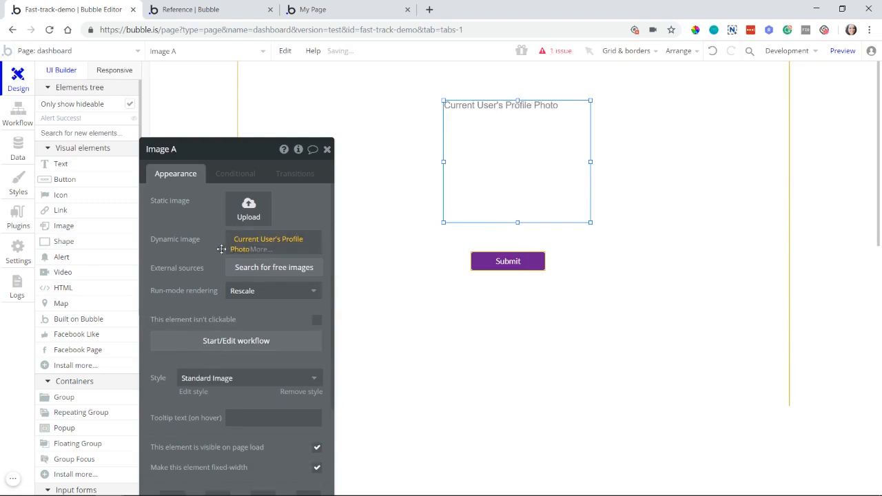
Step: Center the profile photo image horizontally on the page and make it not visible on page load
{"action": "right_click", "coordinate": [487, 177]}
{"action": "left_click", "coordinate": [532, 429]}
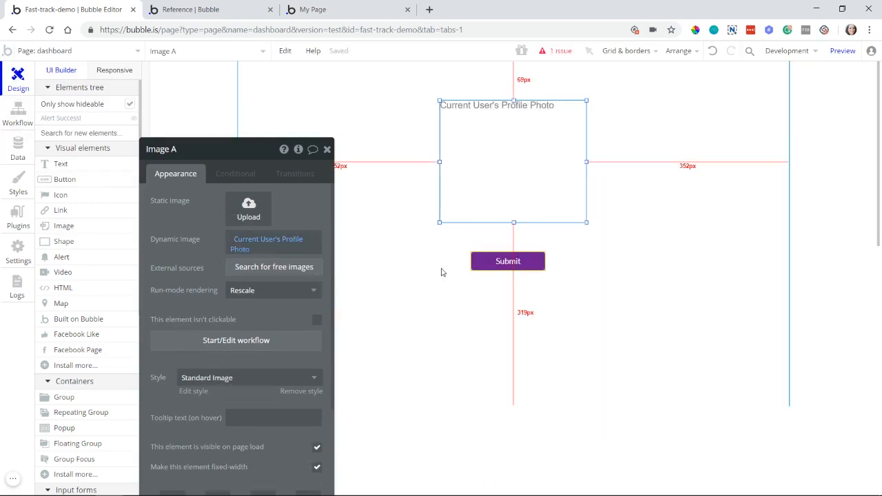
{"action": "left_click_drag", "start_coordinate": [268, 304], "coordinate": [280, 222]}
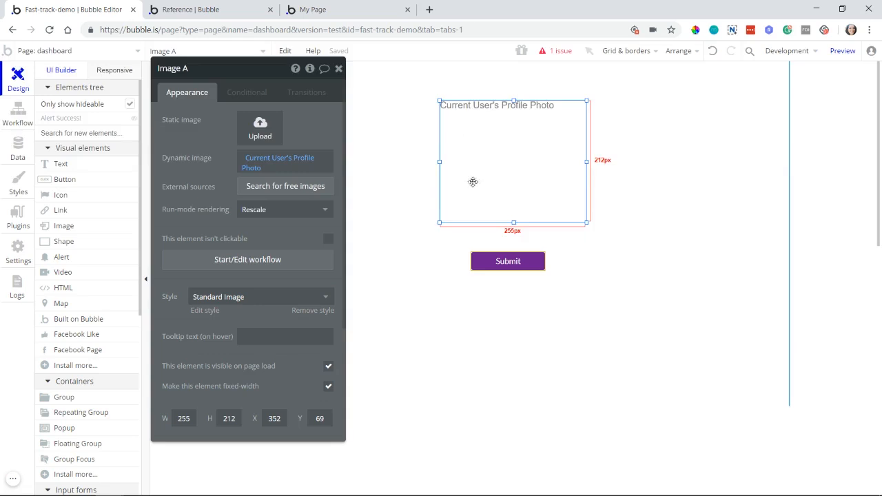
{"action": "left_click", "coordinate": [328, 367]}
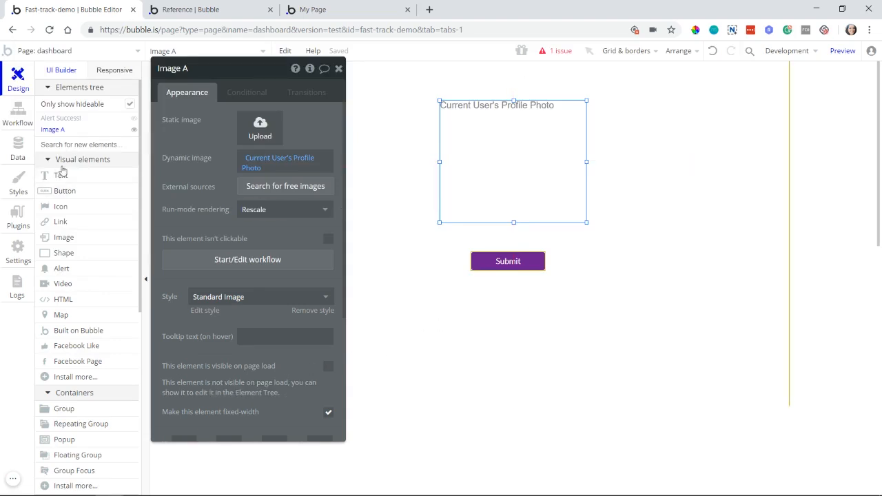
{"action": "left_click_drag", "start_coordinate": [186, 132], "coordinate": [199, 178]}
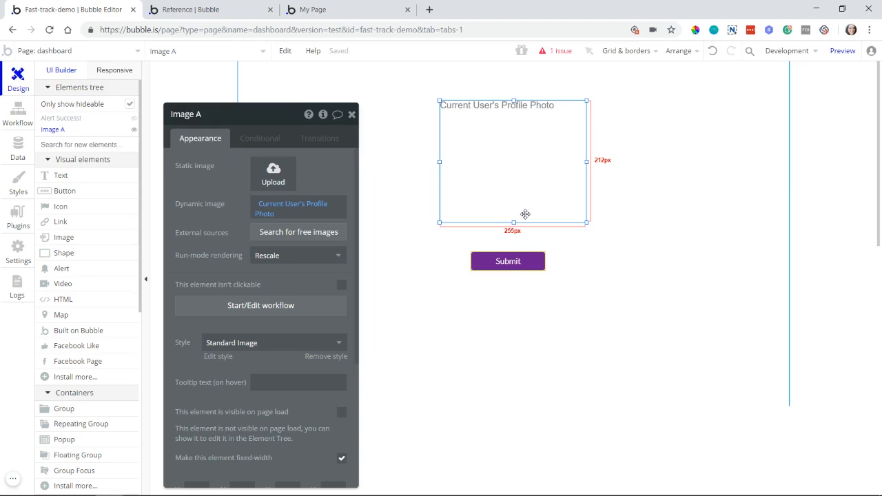
Step: Delete the Button Submit workflow and add a "Page is loaded" event in its place
{"action": "left_click", "coordinate": [20, 125]}
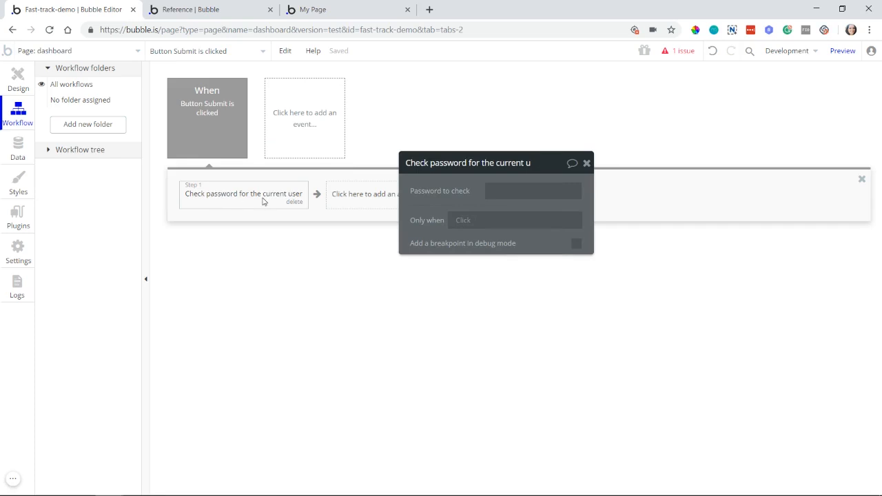
{"action": "left_click", "coordinate": [219, 153]}
{"action": "left_click", "coordinate": [241, 154]}
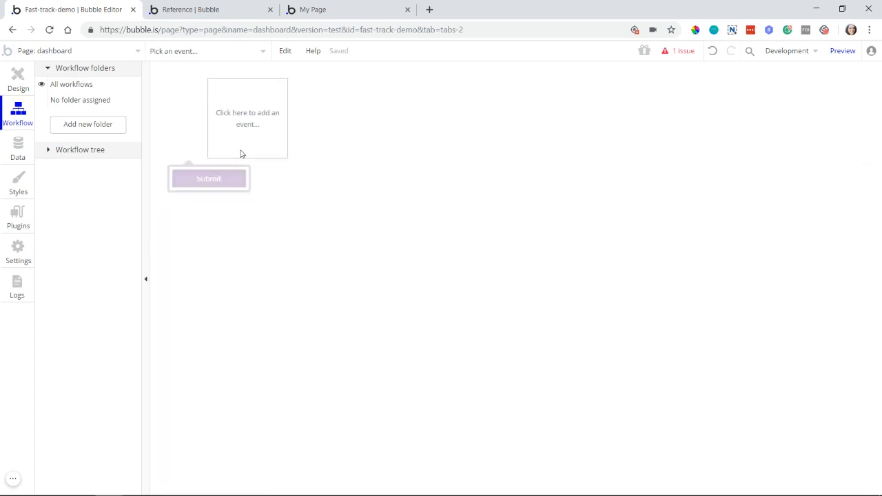
{"action": "left_click", "coordinate": [235, 150]}
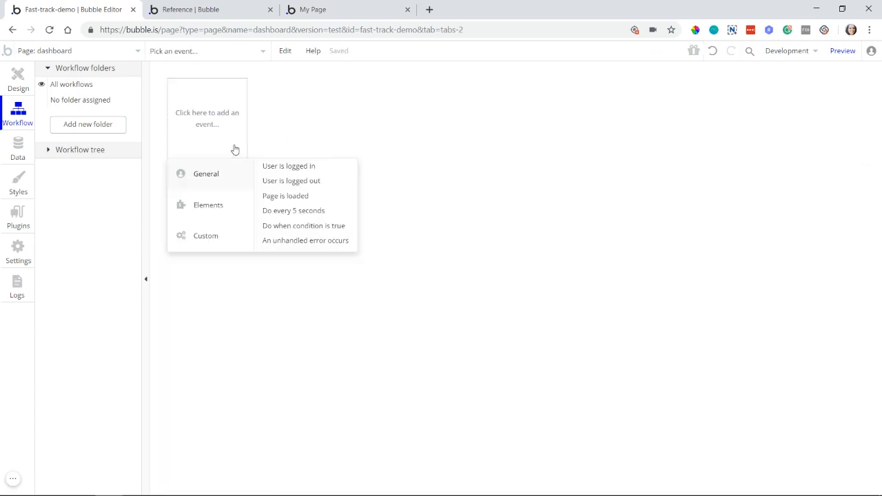
{"action": "left_click", "coordinate": [263, 197]}
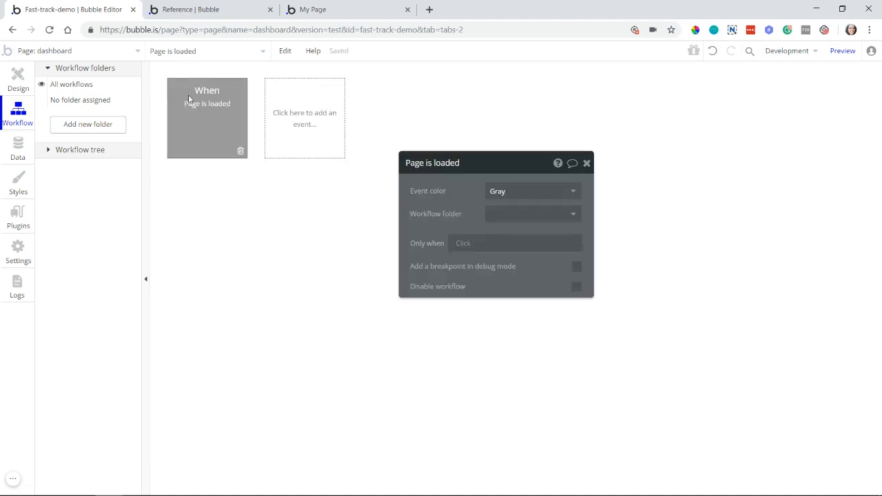
Step: Draw a popup about 533 by 276 on the dashboard page and move its settings clear of it
{"action": "left_click", "coordinate": [14, 88]}
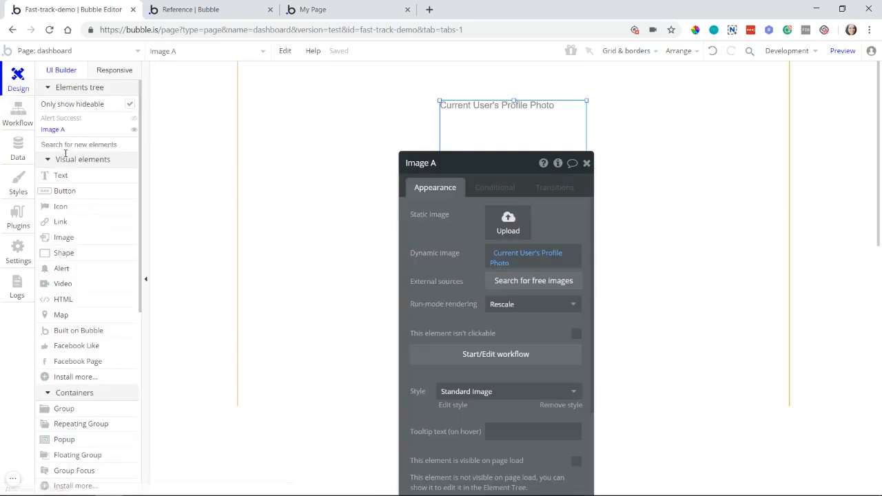
{"action": "scroll", "coordinate": [95, 308], "scroll_direction": "down", "scroll_amount": 3}
{"action": "left_click", "coordinate": [76, 326]}
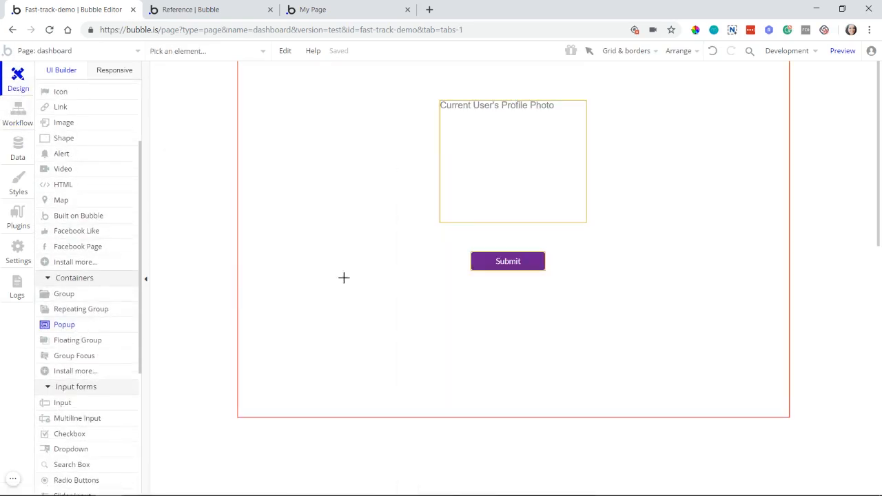
{"action": "left_click_drag", "start_coordinate": [345, 117], "coordinate": [656, 277]}
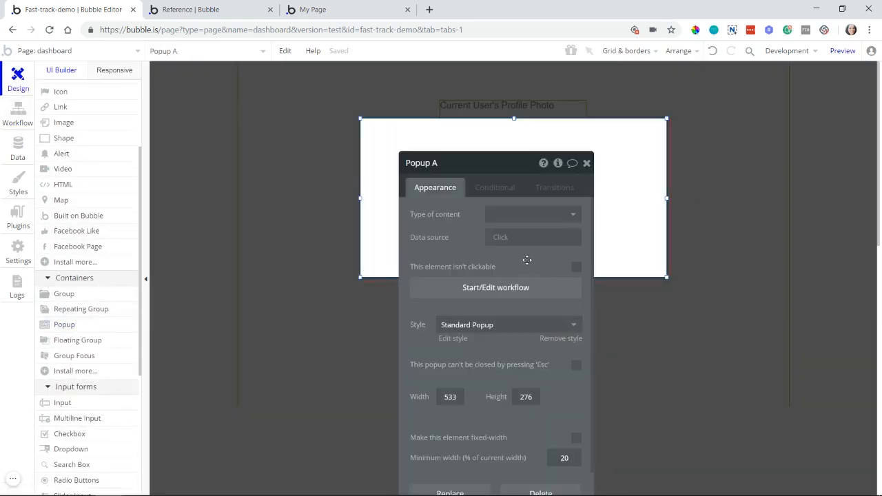
{"action": "left_click_drag", "start_coordinate": [526, 258], "coordinate": [262, 172]}
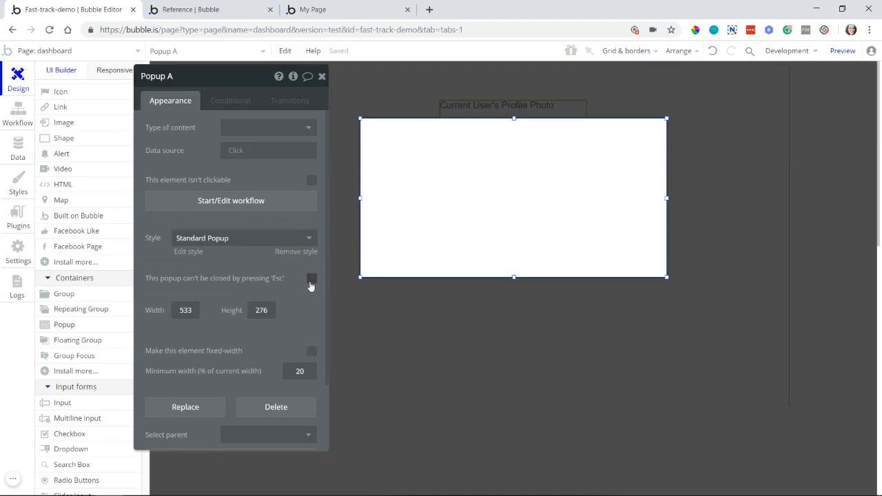
Step: Prevent the popup from being closed with Esc, remove its style and set the grayout blur to 2.5
{"action": "left_click", "coordinate": [310, 281]}
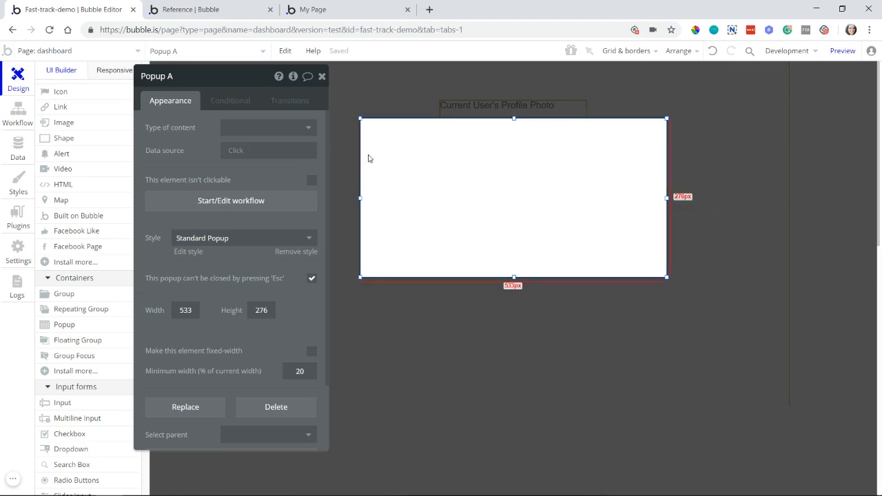
{"action": "left_click", "coordinate": [308, 252]}
{"action": "scroll", "coordinate": [226, 336], "scroll_direction": "down", "scroll_amount": 1}
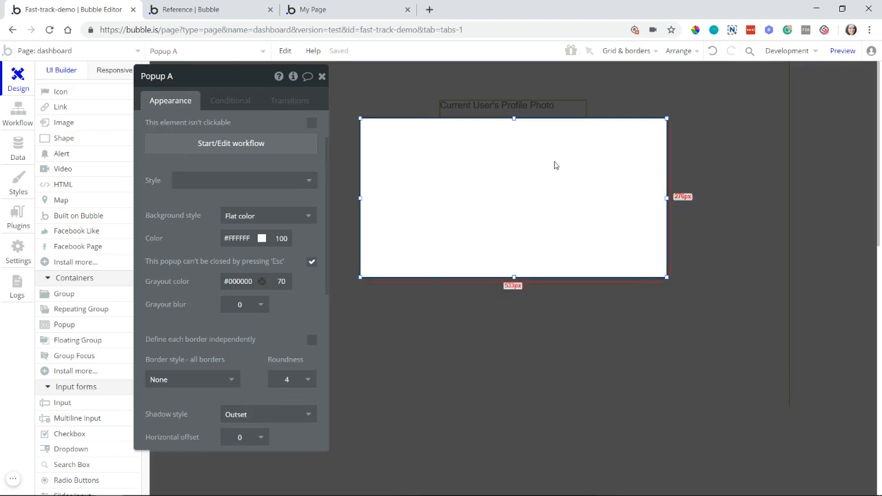
{"action": "left_click", "coordinate": [231, 307]}
{"action": "left_click", "coordinate": [232, 412]}
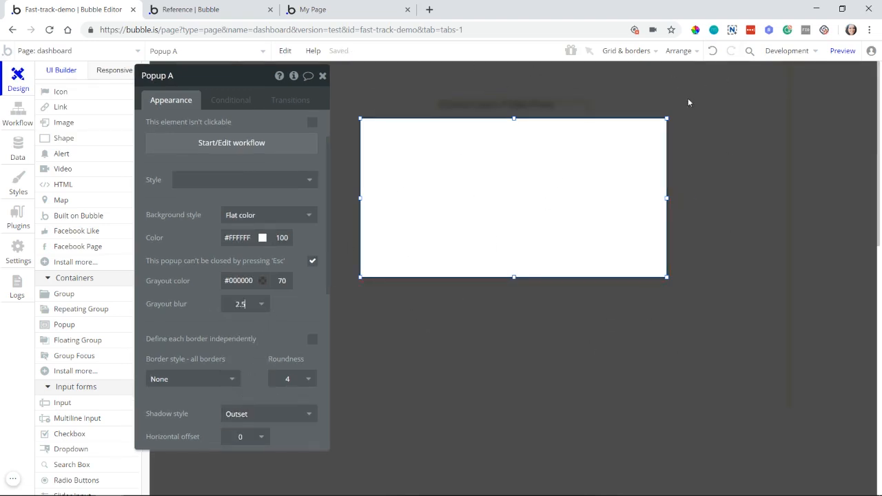
Step: Draw an input about 320 by 60 inside the popup
{"action": "left_click_drag", "start_coordinate": [190, 215], "coordinate": [178, 263]}
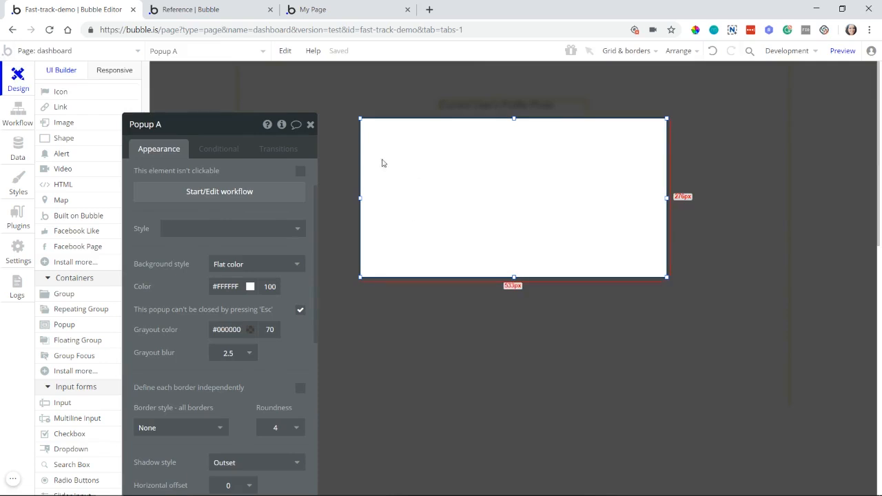
{"action": "left_click_drag", "start_coordinate": [55, 402], "coordinate": [522, 199]}
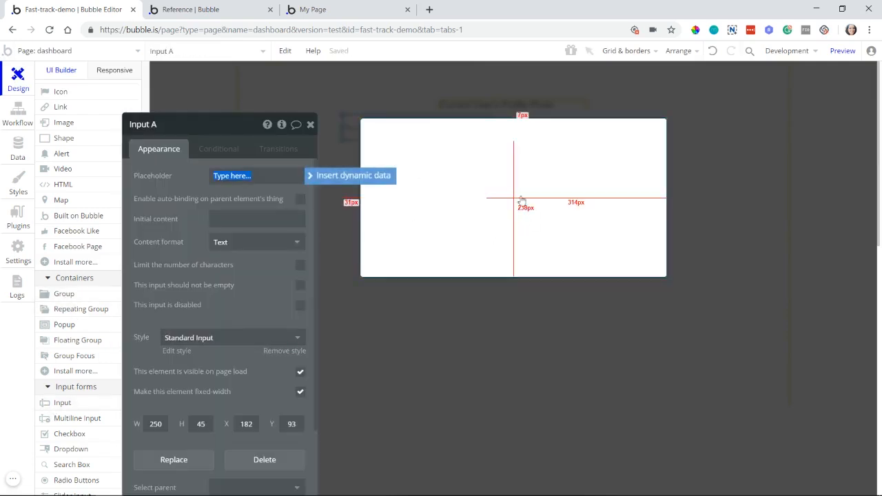
{"action": "left_click", "coordinate": [74, 408]}
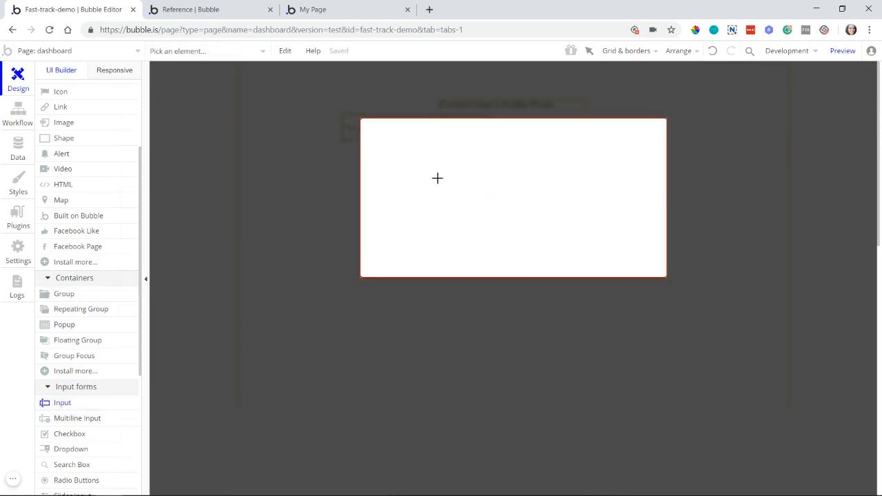
{"action": "mouse_move", "coordinate": [415, 160]}
{"action": "left_mouse_down"}
{"action": "mouse_move", "coordinate": [528, 172]}
{"action": "mouse_move", "coordinate": [601, 193]}
{"action": "mouse_move", "coordinate": [575, 185]}
{"action": "left_mouse_up"}
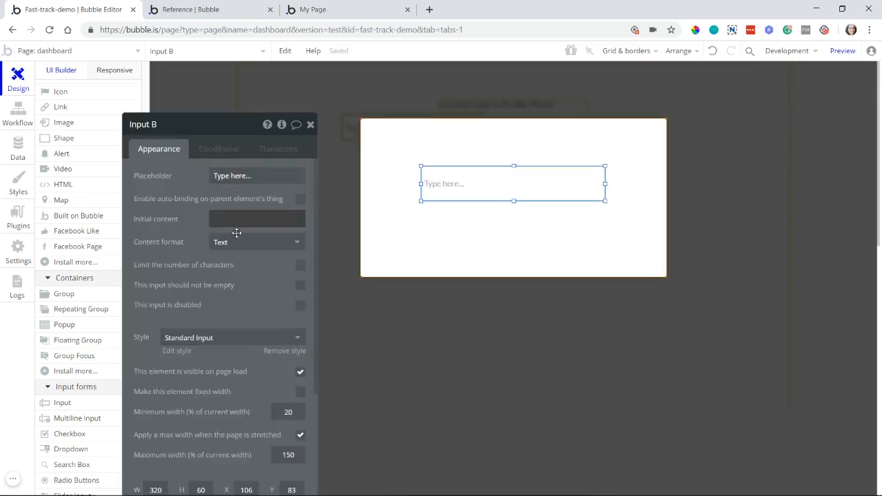
Step: Set the popup input's content format to Password and its placeholder to "Enter Password", and shift it slightly upward
{"action": "left_click", "coordinate": [239, 242]}
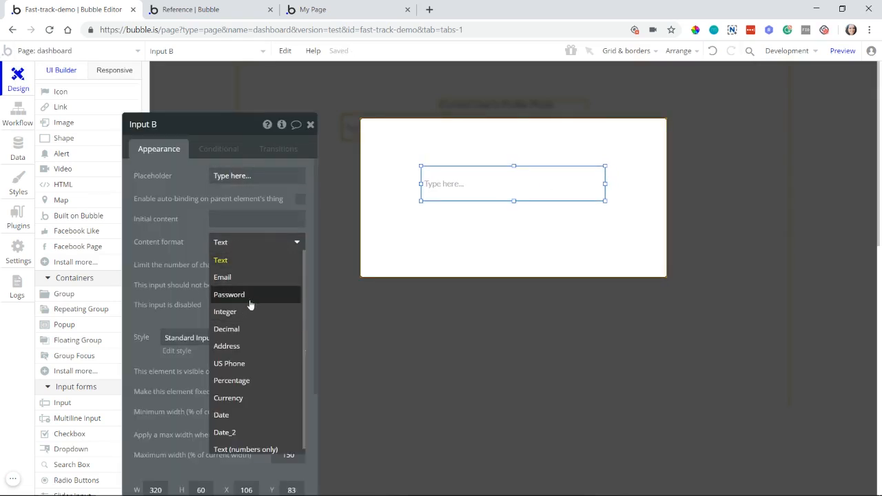
{"action": "left_click", "coordinate": [238, 300]}
{"action": "left_click", "coordinate": [240, 178]}
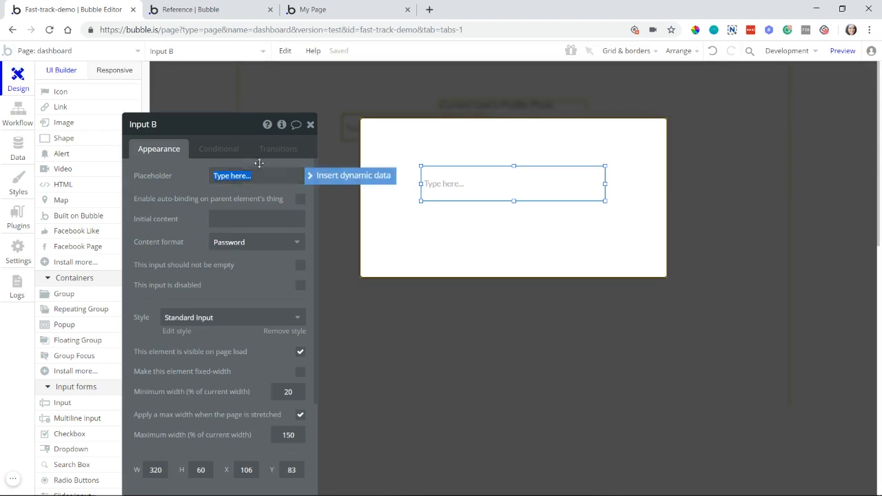
{"action": "type", "text": "Enter Password"}
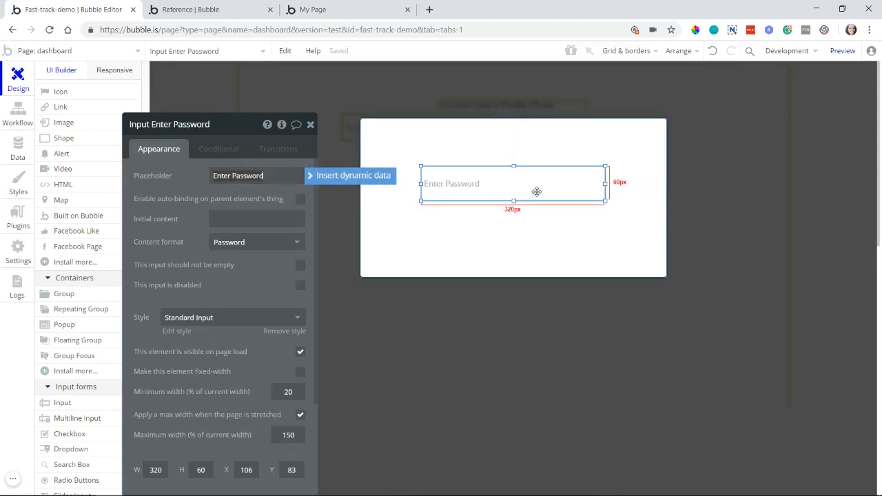
{"action": "left_click_drag", "start_coordinate": [535, 191], "coordinate": [539, 180]}
Step: Draw a button about 319 by 53 directly below the password input and label it "Submit and Continue"
{"action": "left_click", "coordinate": [81, 202]}
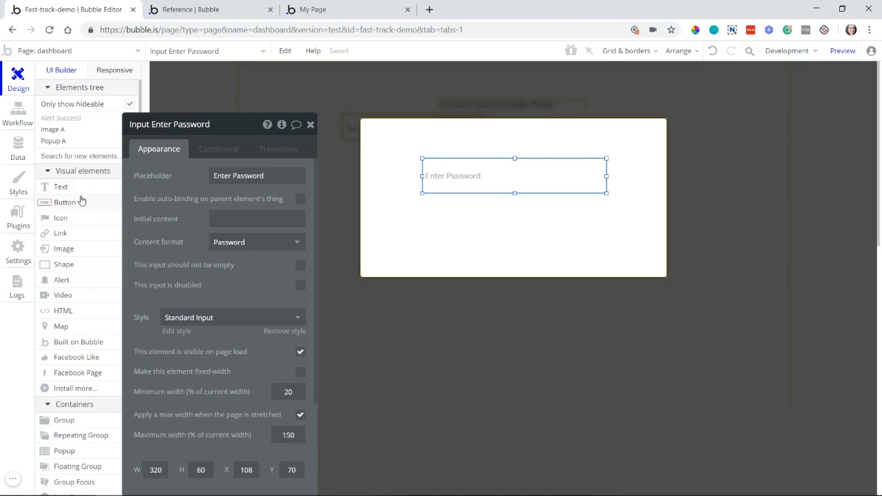
{"action": "left_click_drag", "start_coordinate": [423, 198], "coordinate": [607, 231]}
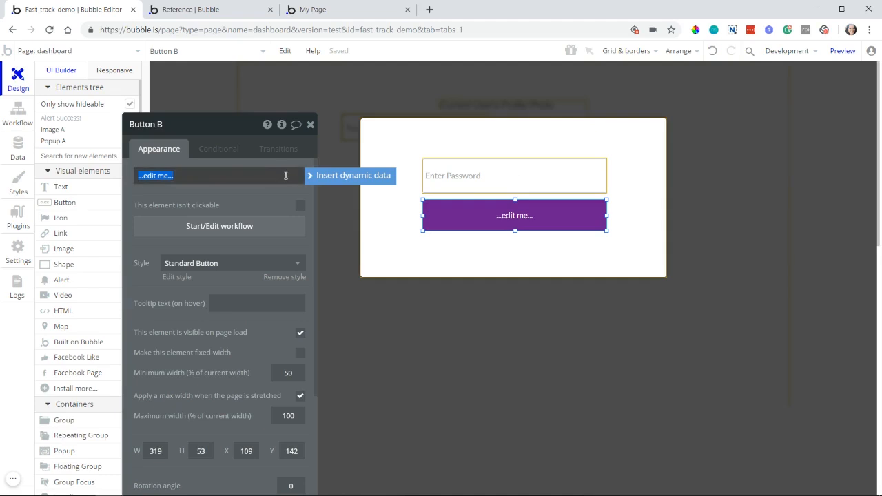
{"action": "type", "text": "Submit and Contin"}
{"action": "key", "text": "BackSpace"}
{"action": "key", "text": "BackSpace"}
{"action": "type", "text": "tinue"}
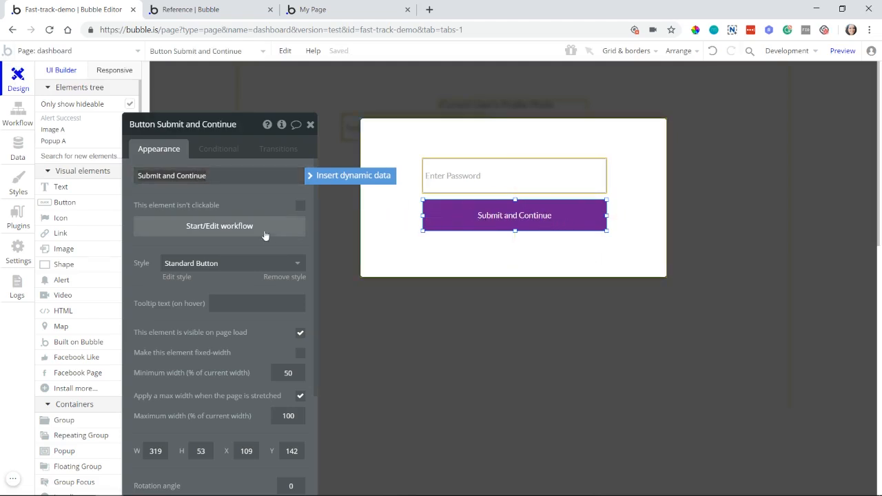
Step: Create a click workflow for the Submit and Continue button that checks the current user's password against Input Enter Password's value
{"action": "left_click", "coordinate": [242, 226]}
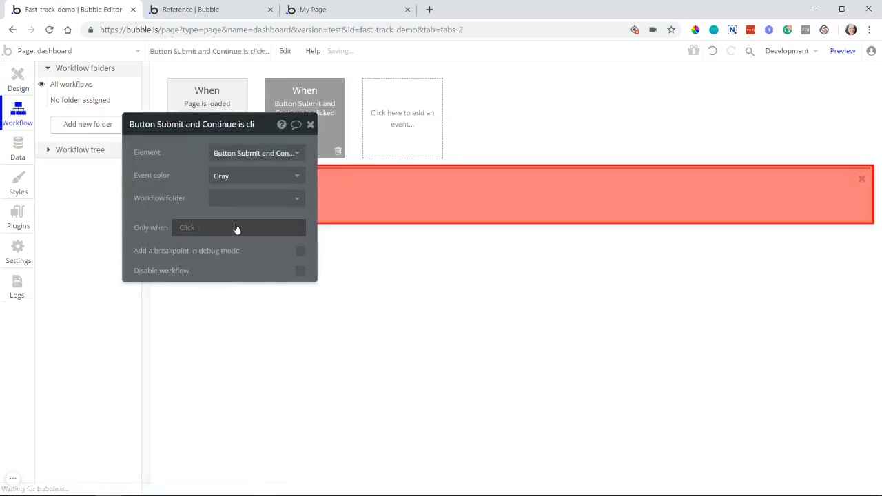
{"action": "left_click", "coordinate": [244, 202]}
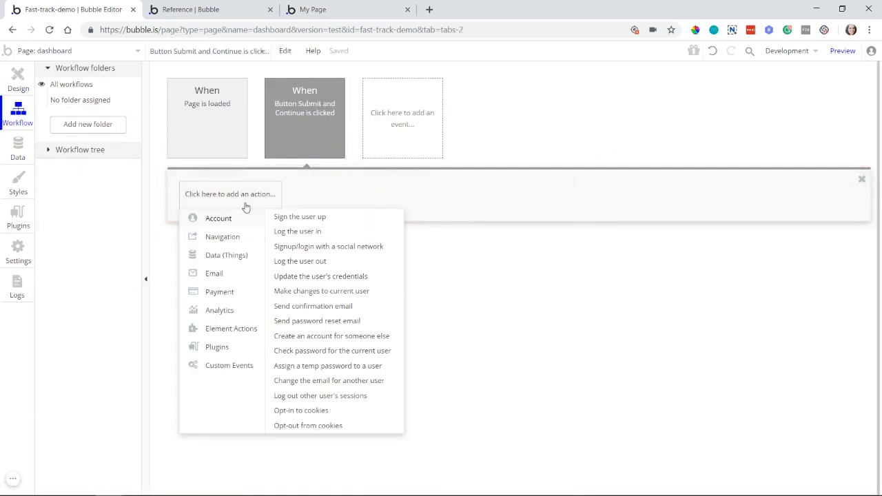
{"action": "left_click", "coordinate": [289, 351]}
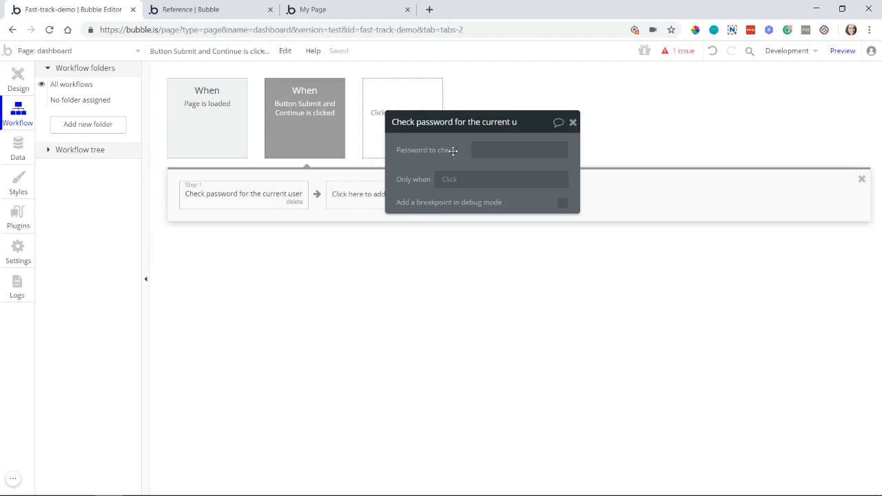
{"action": "left_click", "coordinate": [475, 151]}
{"action": "left_click", "coordinate": [598, 150]}
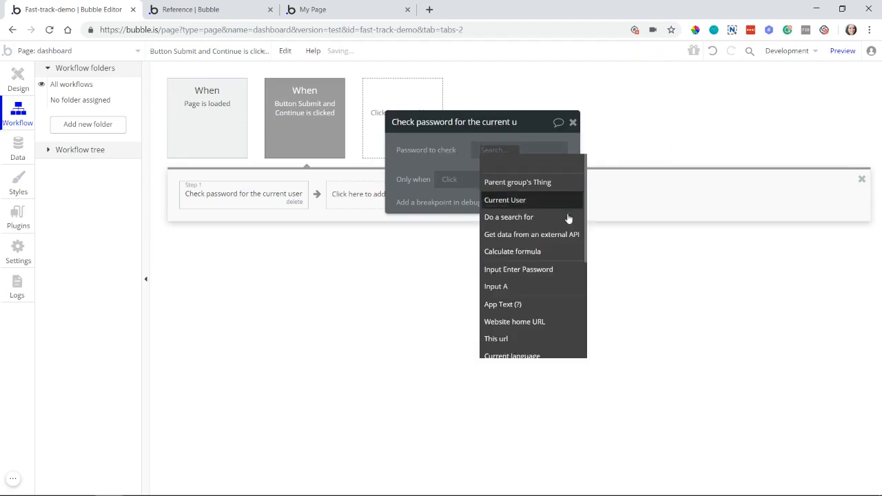
{"action": "left_click", "coordinate": [536, 271]}
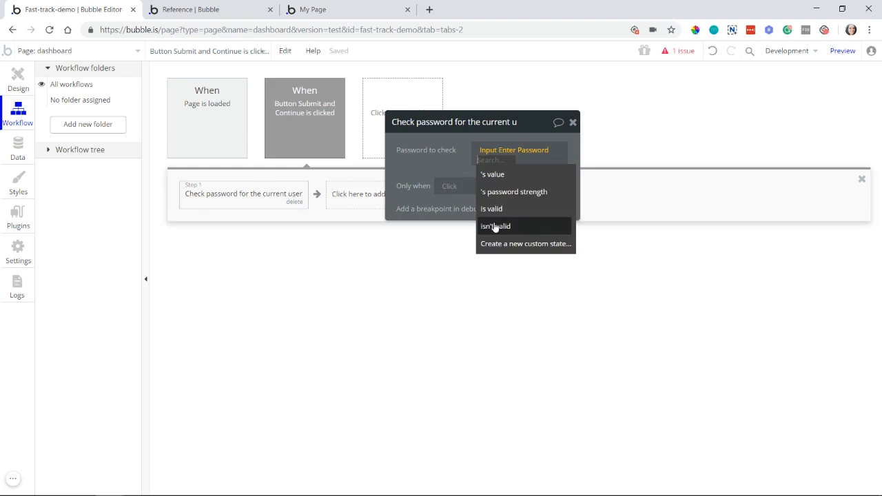
{"action": "left_click", "coordinate": [494, 175]}
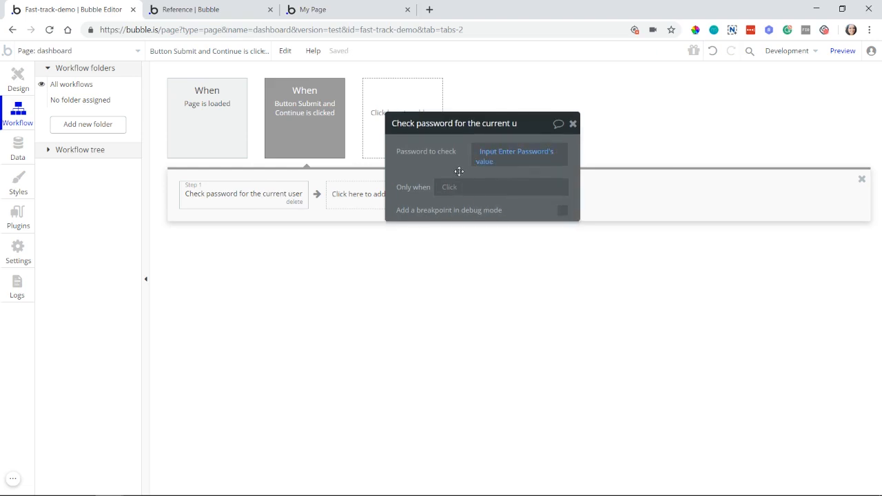
{"action": "left_click_drag", "start_coordinate": [459, 171], "coordinate": [508, 209]}
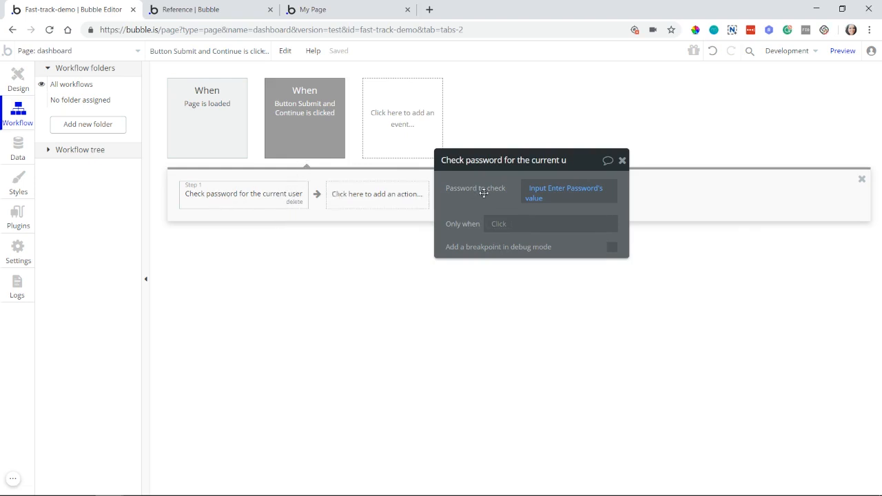
Step: Add a Hide action for Popup A after the password check
{"action": "left_click", "coordinate": [365, 194]}
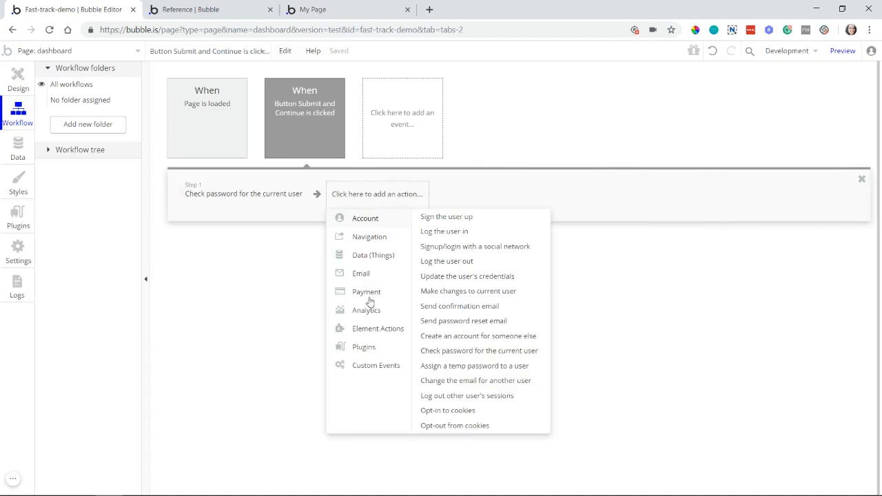
{"action": "mouse_move", "coordinate": [396, 324]}
{"action": "left_click", "coordinate": [492, 231]}
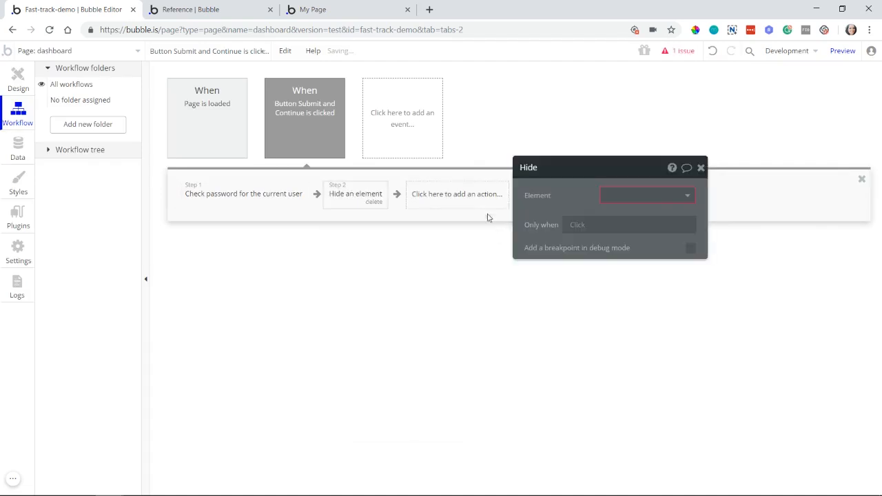
{"action": "left_click", "coordinate": [640, 196]}
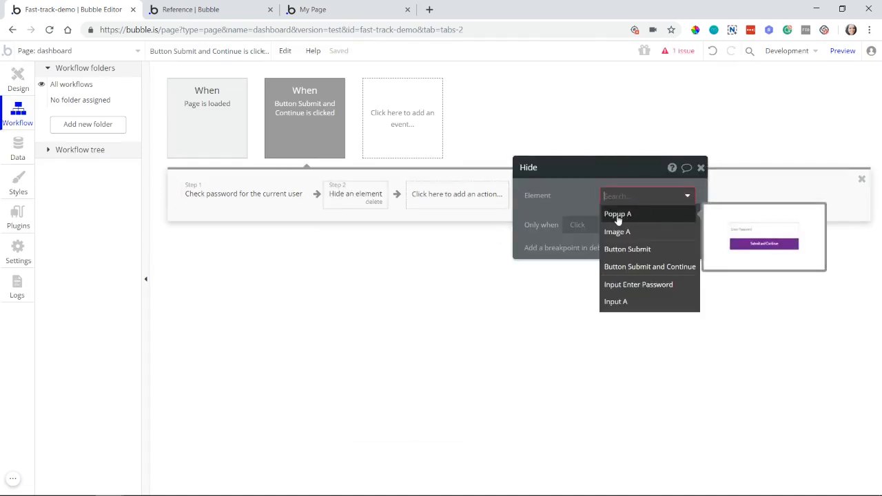
{"action": "left_click", "coordinate": [617, 215]}
Step: Add a Show action for Image A as the workflow's third step
{"action": "left_click", "coordinate": [451, 199]}
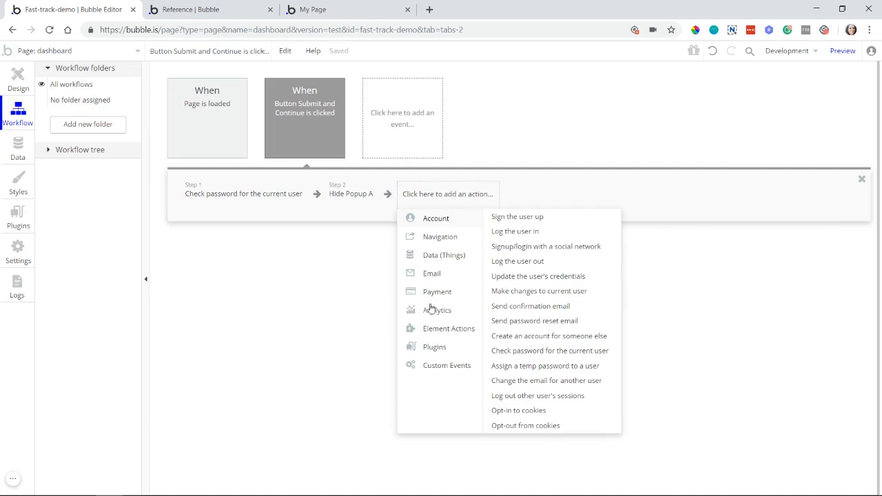
{"action": "mouse_move", "coordinate": [441, 329]}
{"action": "left_click", "coordinate": [499, 228]}
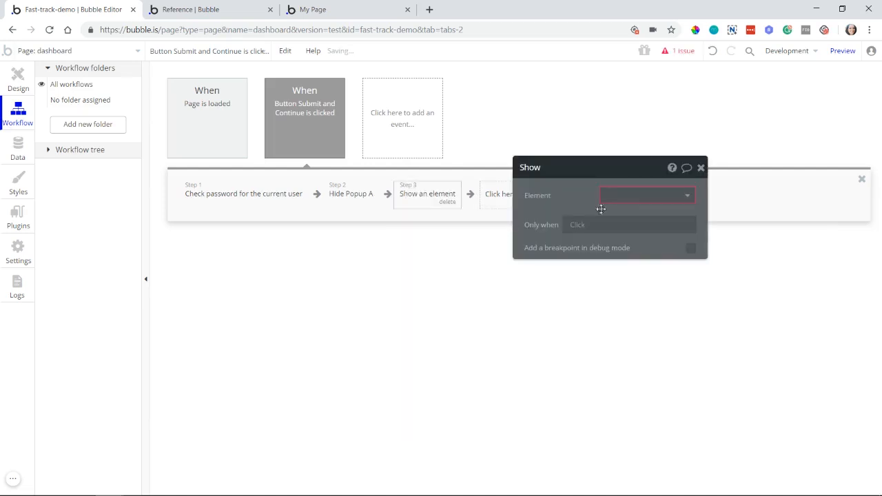
{"action": "left_click", "coordinate": [624, 198]}
{"action": "left_click", "coordinate": [610, 230]}
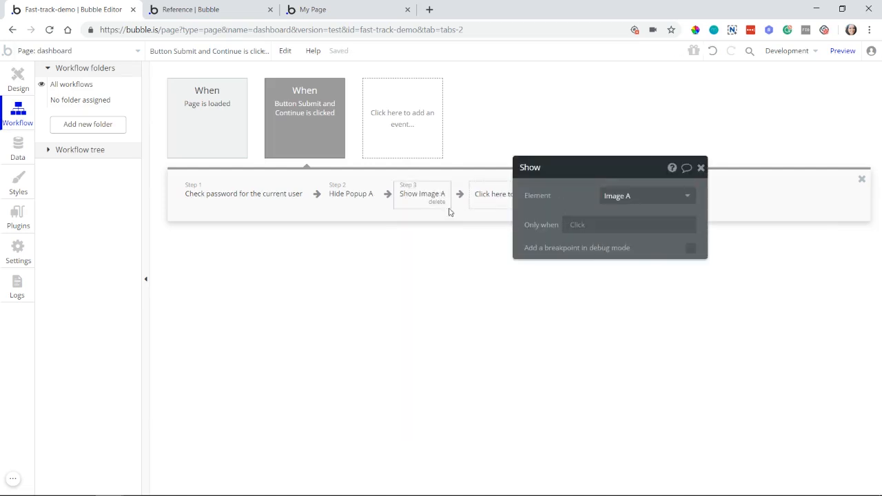
{"action": "mouse_move", "coordinate": [430, 205]}
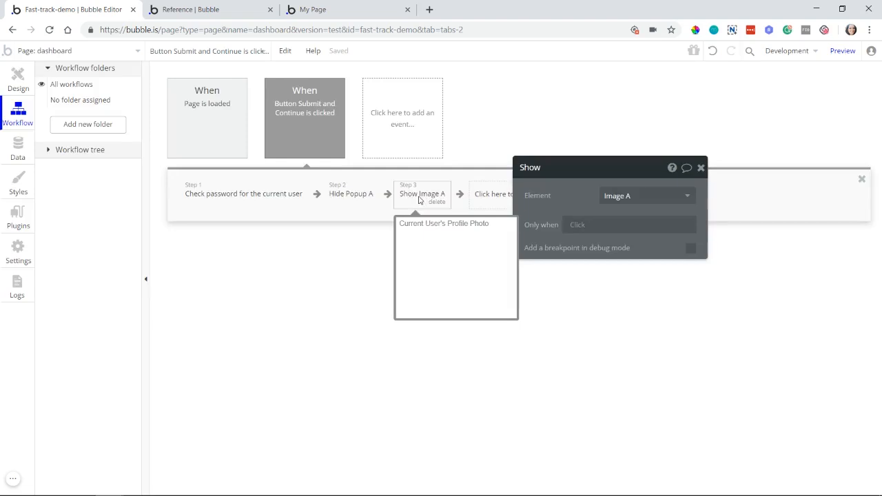
{"action": "mouse_move", "coordinate": [350, 201]}
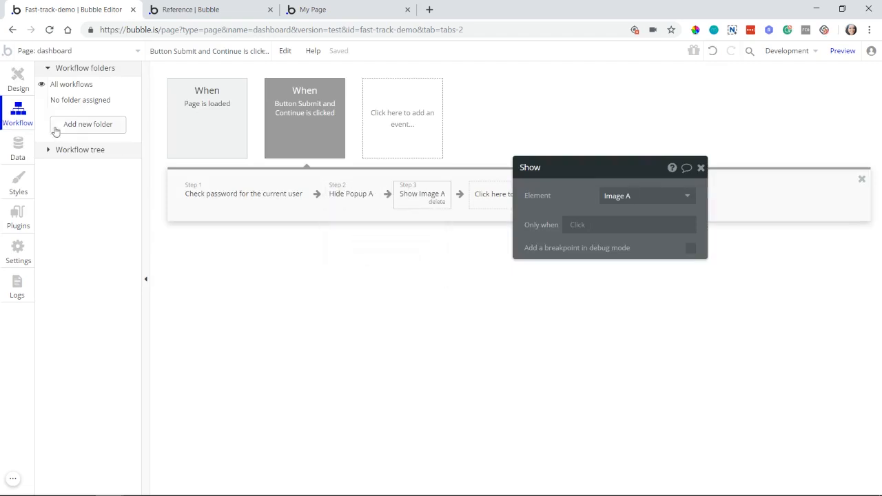
Step: Delete the "Type here..." input overlapping the profile photo on the dashboard page design
{"action": "left_click", "coordinate": [18, 84]}
{"action": "left_click", "coordinate": [217, 200]}
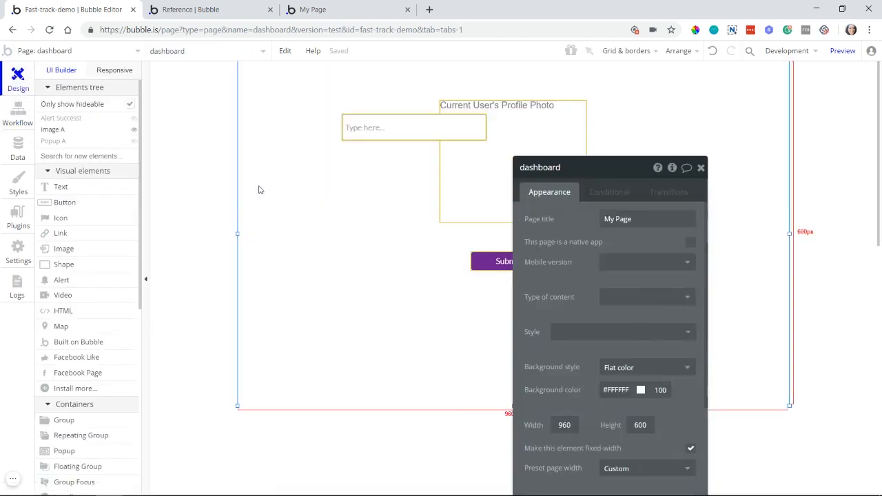
{"action": "left_click", "coordinate": [362, 133]}
{"action": "key", "text": "Delete"}
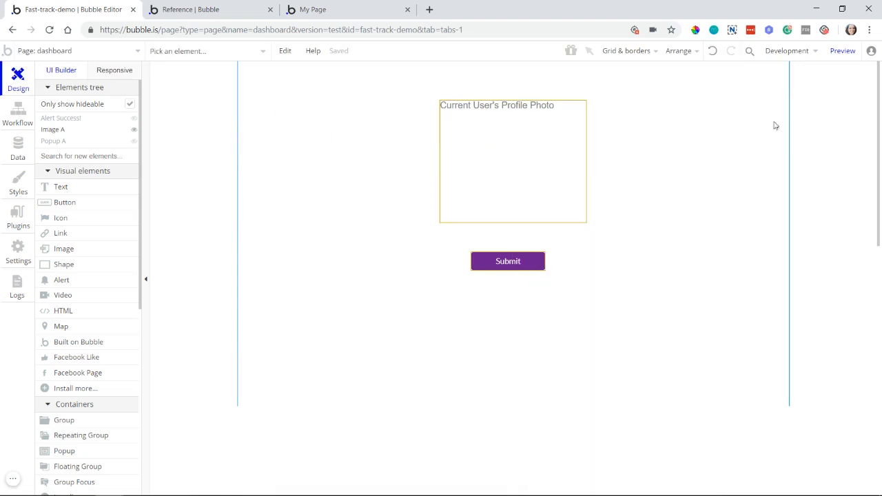
Step: Preview the dashboard page and return to the Bubble editor
{"action": "left_click", "coordinate": [843, 51]}
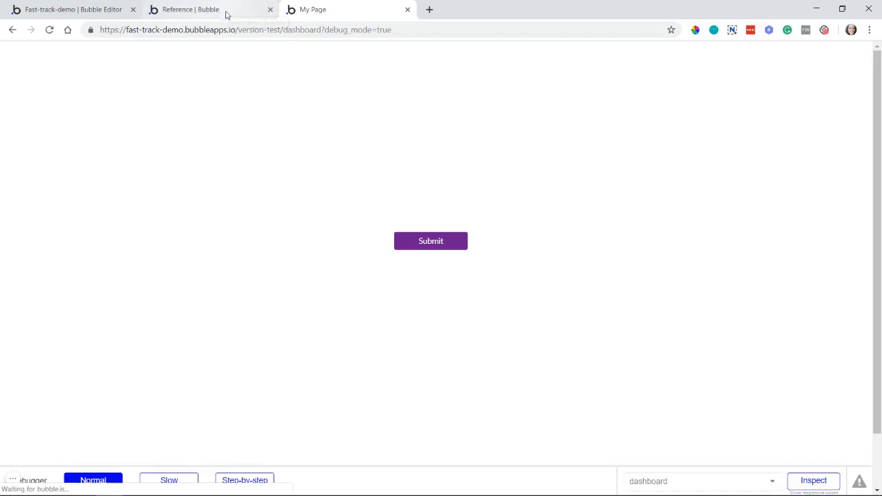
{"action": "left_click", "coordinate": [207, 11]}
{"action": "left_click", "coordinate": [72, 10]}
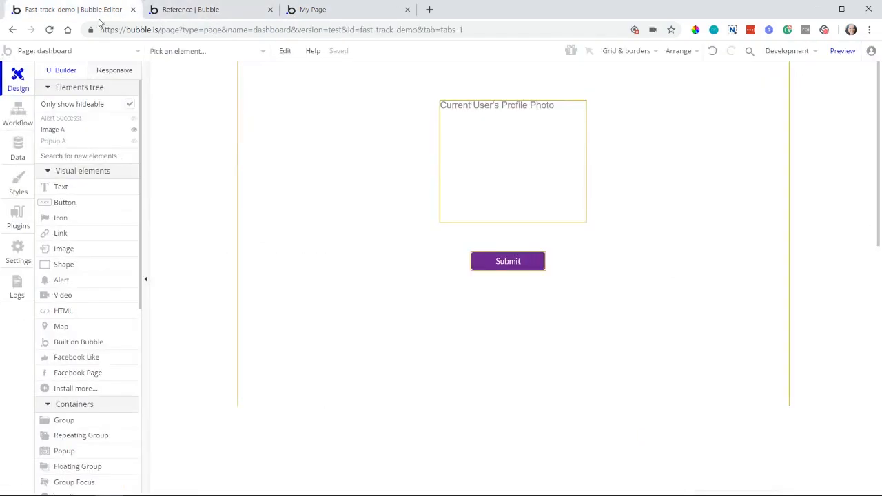
Step: Run the app as the Admin user listed in the All Users app data
{"action": "left_click", "coordinate": [18, 148]}
{"action": "left_click", "coordinate": [205, 96]}
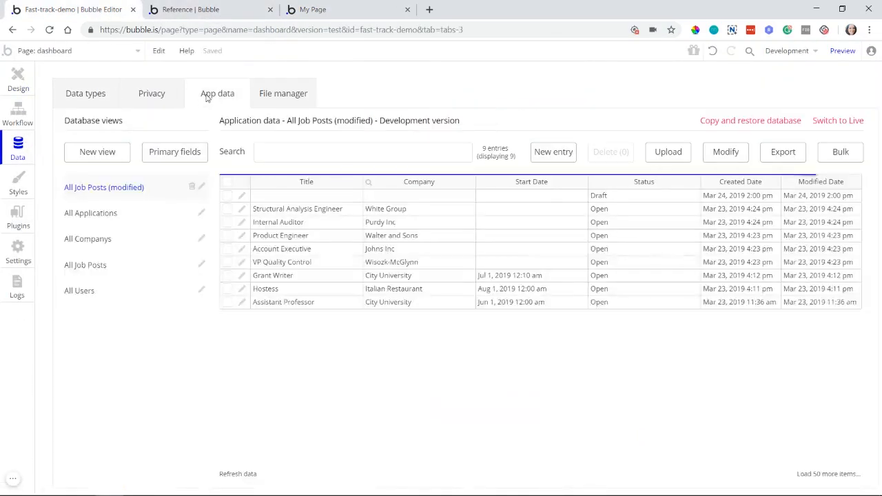
{"action": "left_click", "coordinate": [120, 296]}
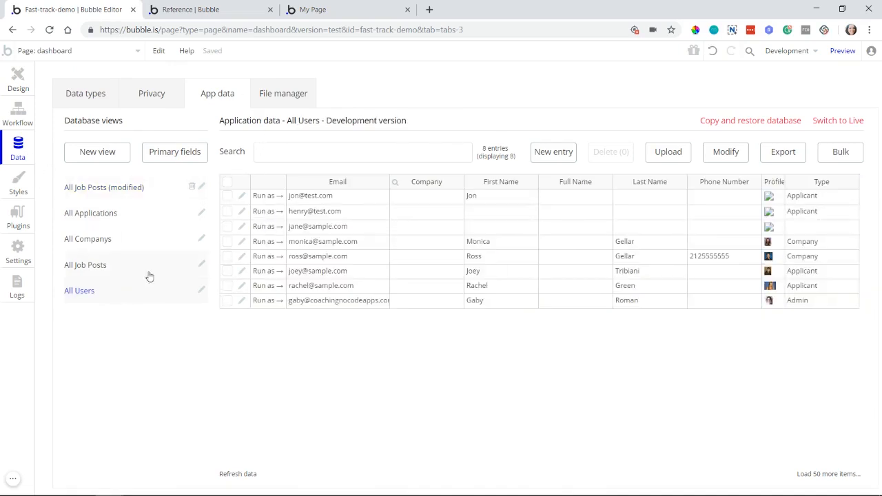
{"action": "left_click", "coordinate": [268, 303]}
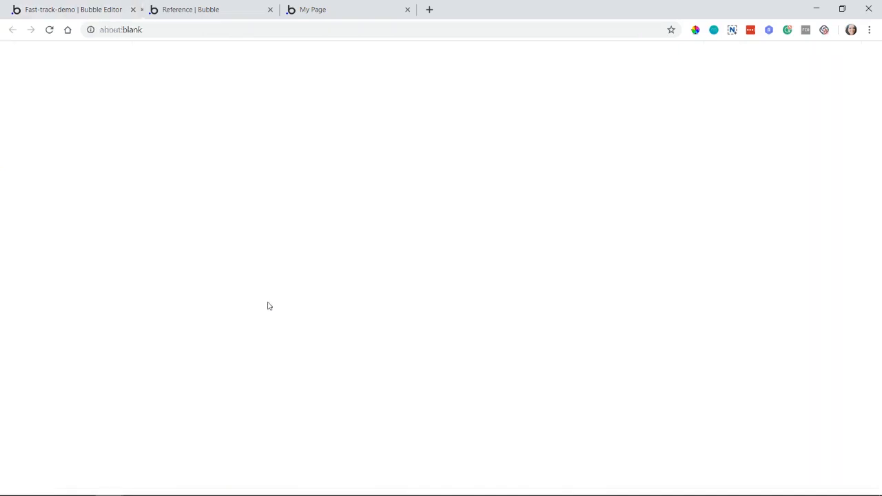
Step: Add a Show action for Popup A to the editor's "Page is loaded" workflow
{"action": "left_click", "coordinate": [68, 13]}
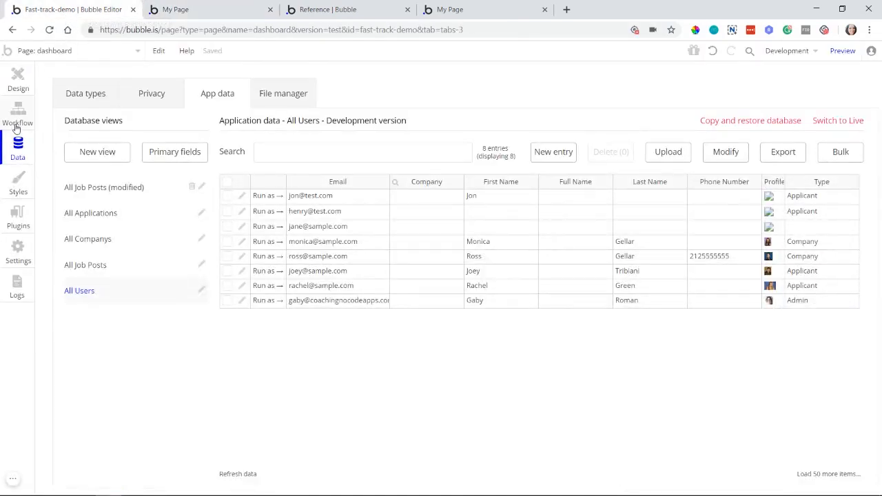
{"action": "left_click", "coordinate": [15, 124]}
{"action": "left_click", "coordinate": [191, 135]}
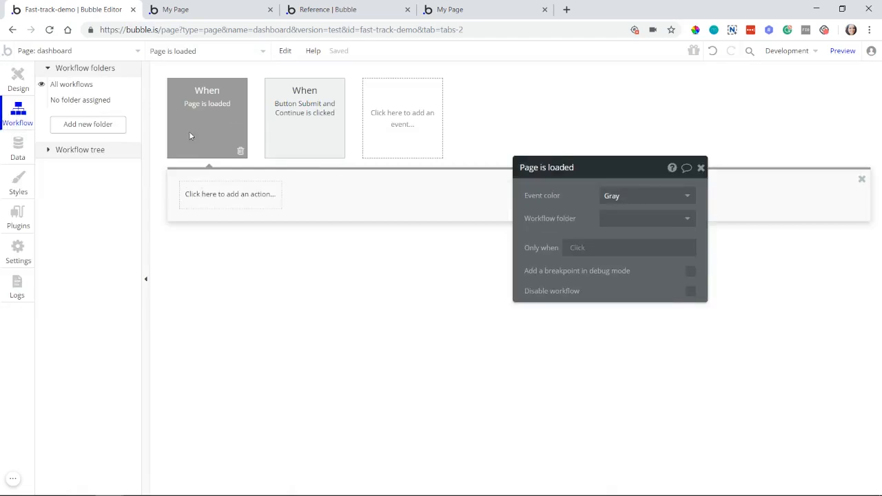
{"action": "left_click", "coordinate": [237, 202]}
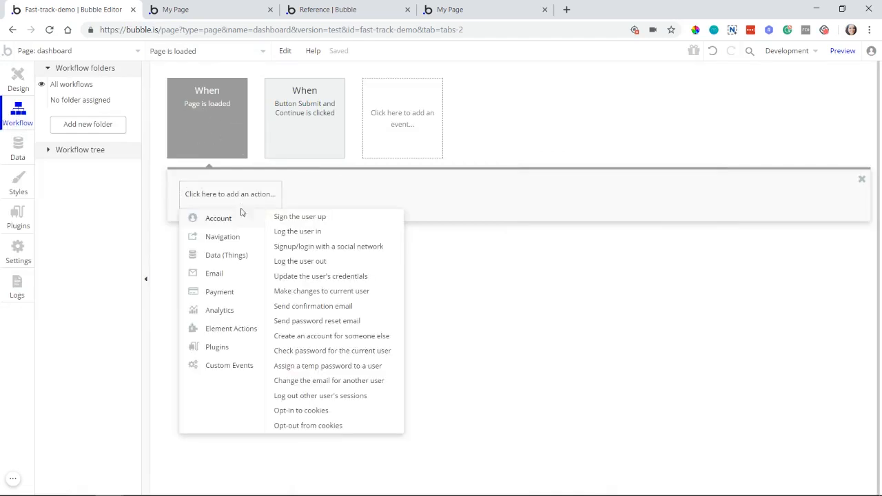
{"action": "mouse_move", "coordinate": [246, 329]}
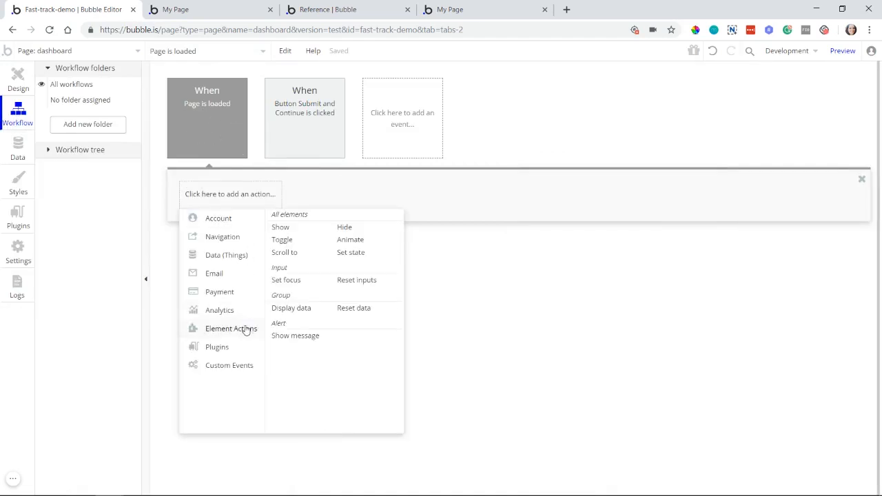
{"action": "left_click", "coordinate": [316, 227]}
{"action": "left_click", "coordinate": [610, 200]}
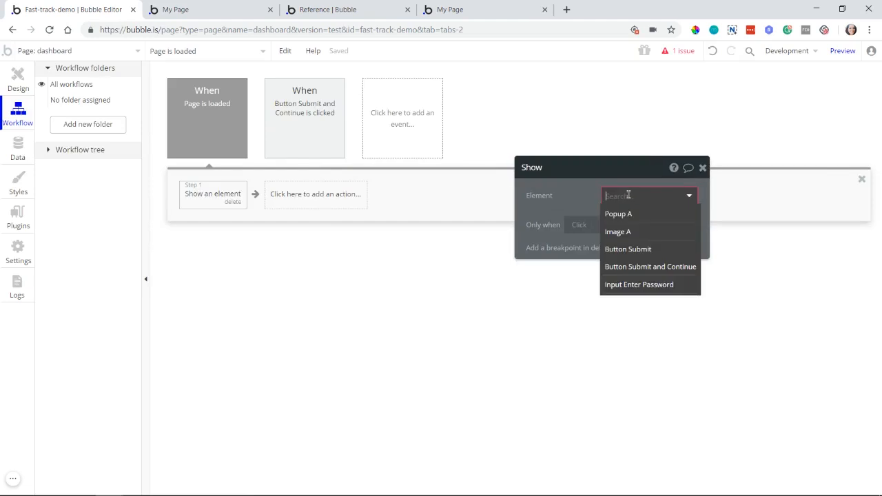
{"action": "left_click", "coordinate": [610, 213]}
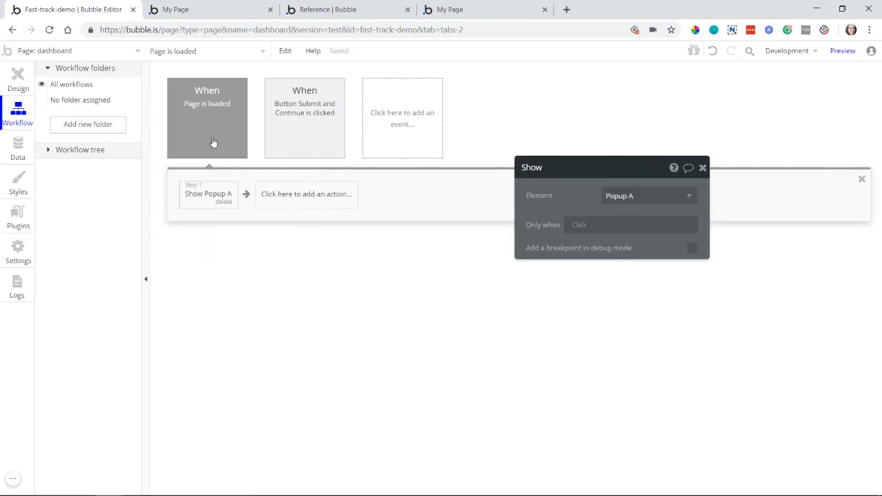
Step: Reload the dashboard preview and test the popup by clicking outside it and submitting an empty password, dismissing the alert
{"action": "left_click", "coordinate": [217, 14]}
{"action": "key", "text": "ctrl+r"}
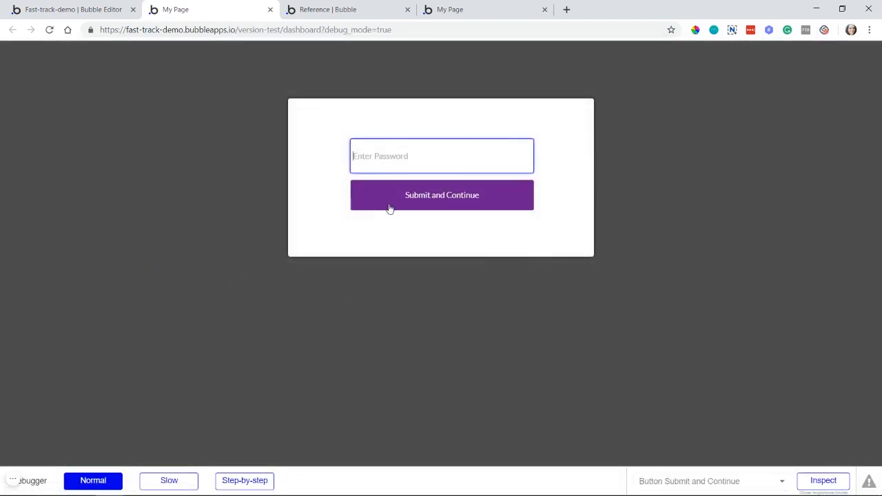
{"action": "left_click", "coordinate": [68, 227]}
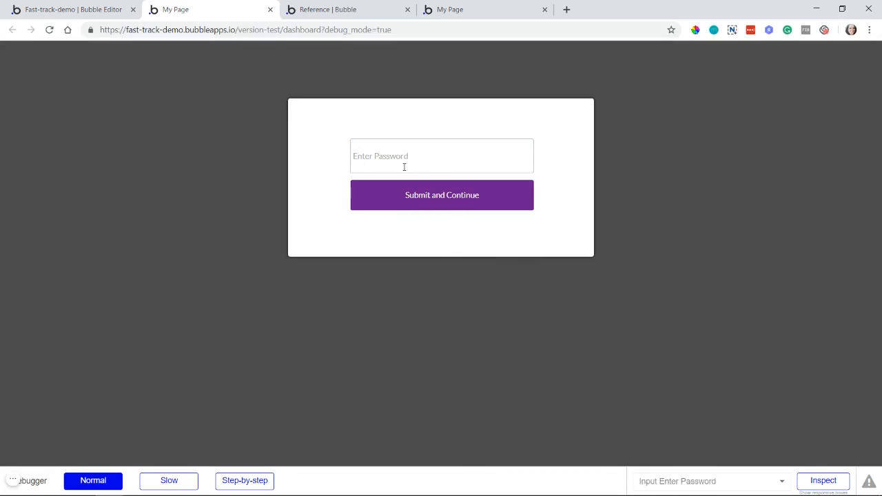
{"action": "left_click", "coordinate": [420, 203]}
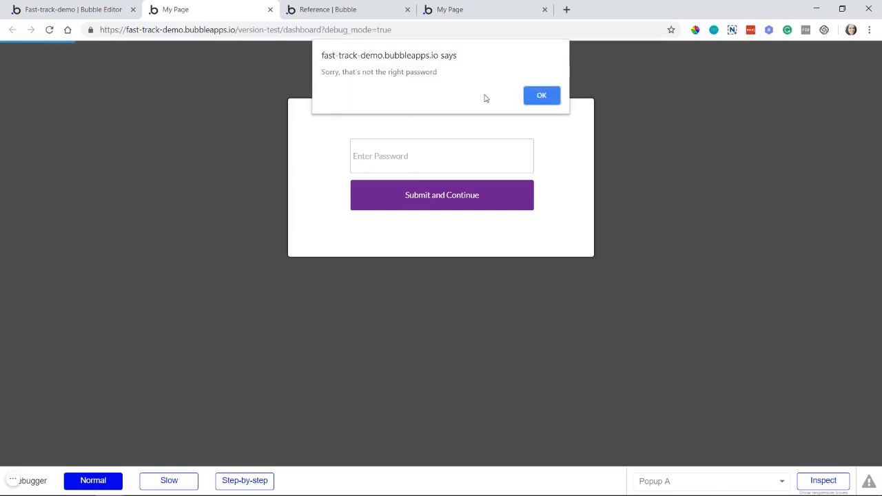
{"action": "left_click", "coordinate": [542, 96]}
Step: Test the password check by entering a password in the popup, submitting it and dismissing the alert
{"action": "left_click", "coordinate": [478, 155]}
{"action": "type", "text": "••"}
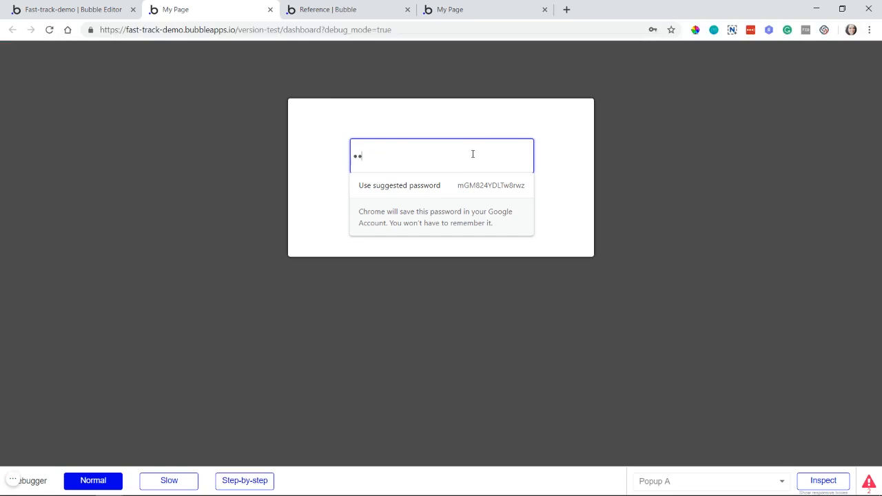
{"action": "left_click", "coordinate": [413, 126]}
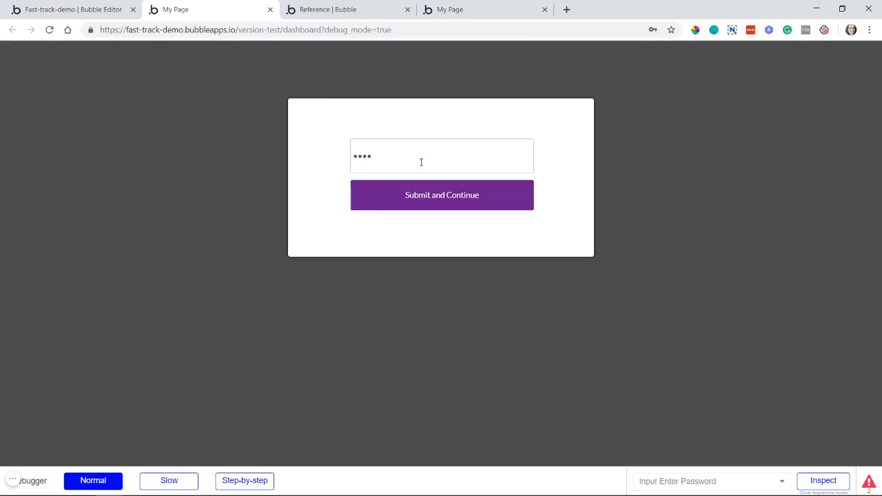
{"action": "left_click", "coordinate": [389, 201]}
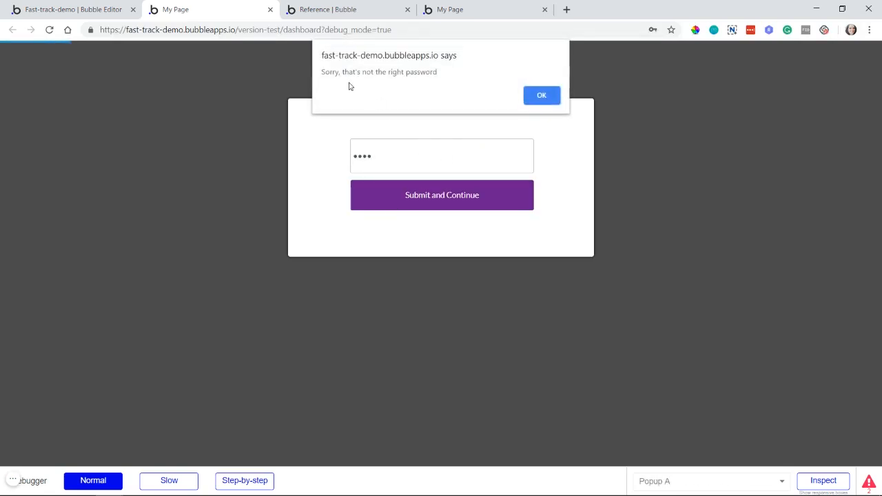
{"action": "left_click", "coordinate": [532, 101]}
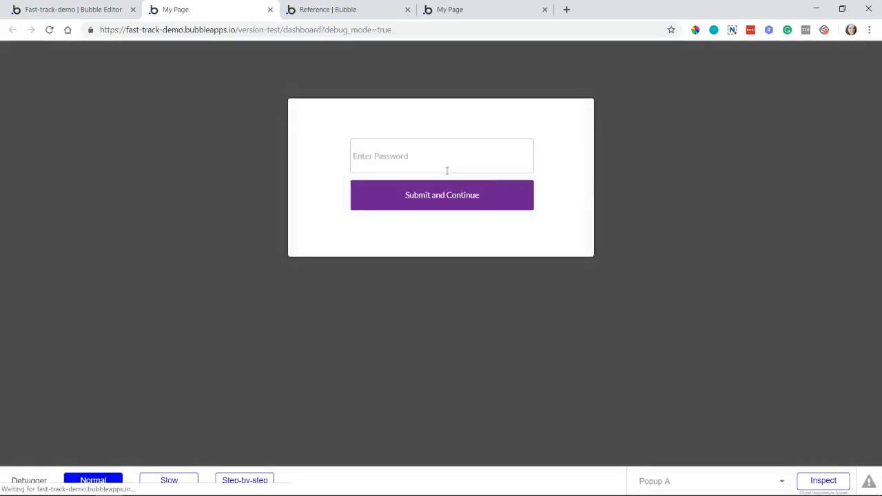
Step: Enter the account password in the popup, submit it, and dismiss both browser prompts about saving or updating the password
{"action": "left_click", "coordinate": [446, 171]}
{"action": "key", "text": "ctrl+v"}
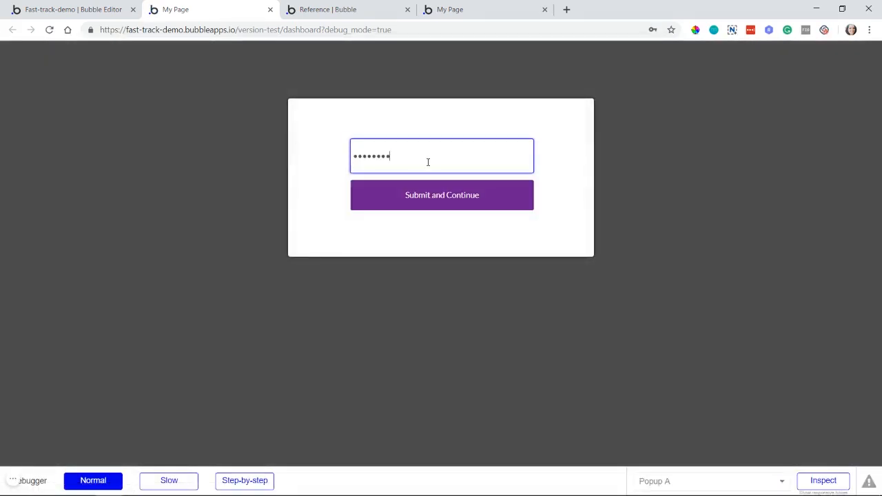
{"action": "left_click", "coordinate": [398, 200]}
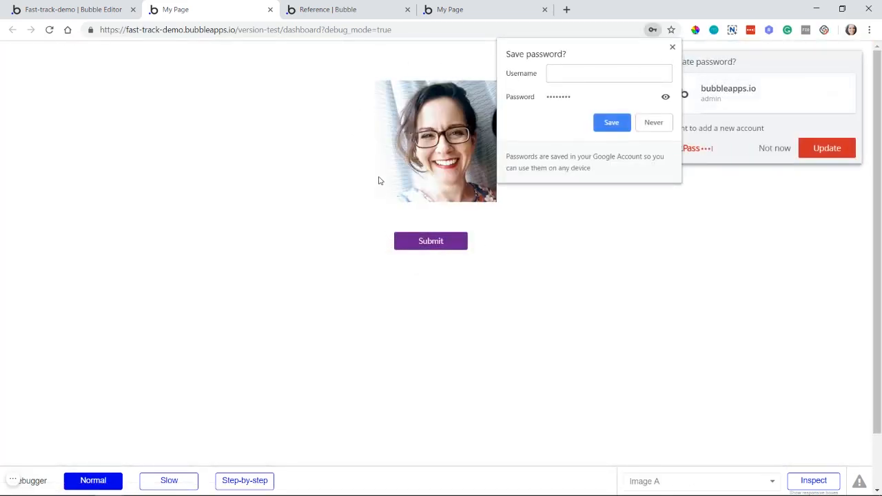
{"action": "left_click", "coordinate": [672, 51]}
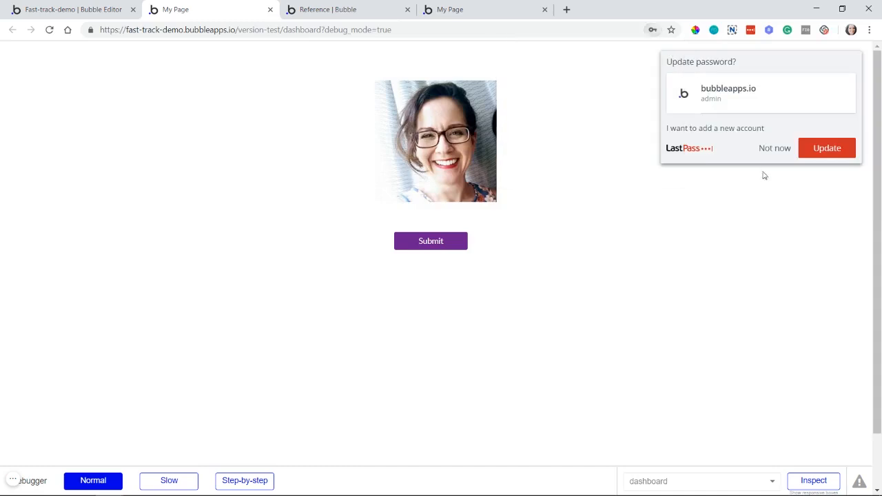
{"action": "left_click", "coordinate": [766, 154]}
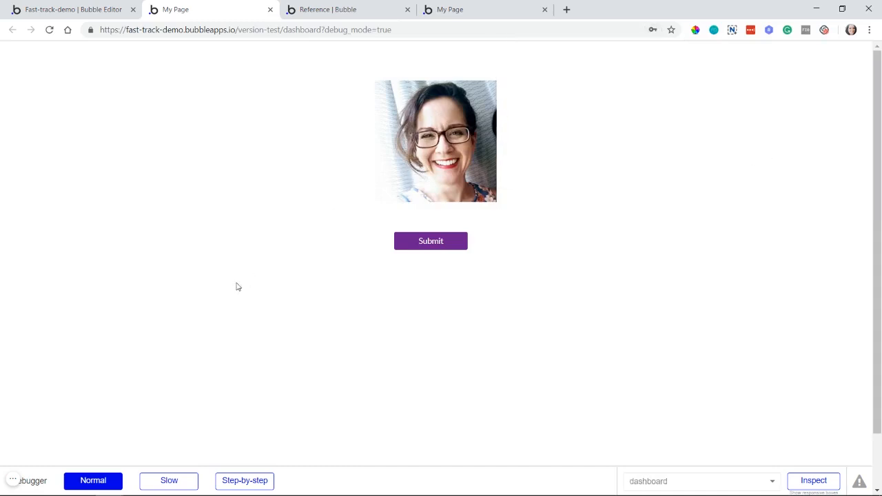
Step: Return to the Bubble editor and delete all actions from the "Button Submit and Continue is clicked" workflow
{"action": "left_click", "coordinate": [29, 9]}
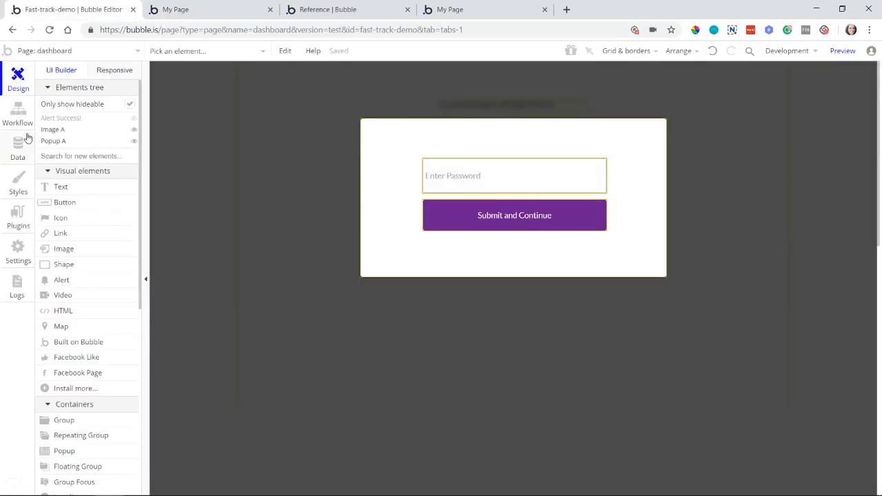
{"action": "left_click", "coordinate": [25, 120]}
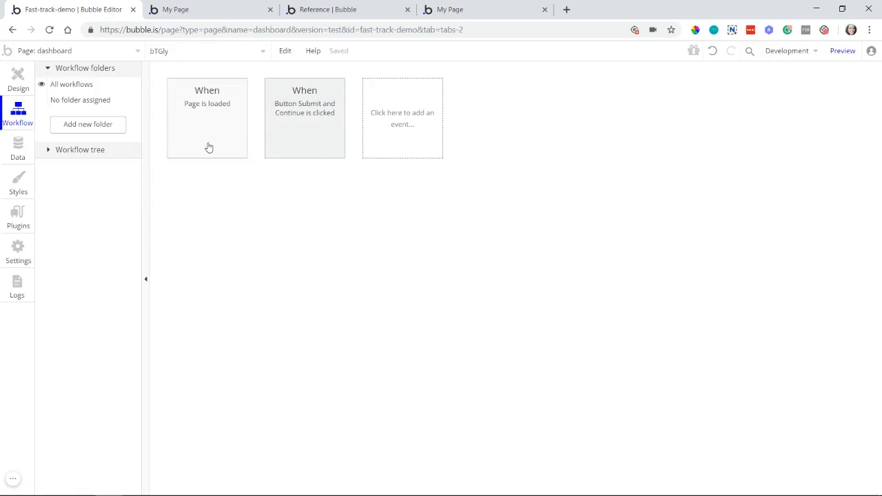
{"action": "left_click", "coordinate": [307, 146]}
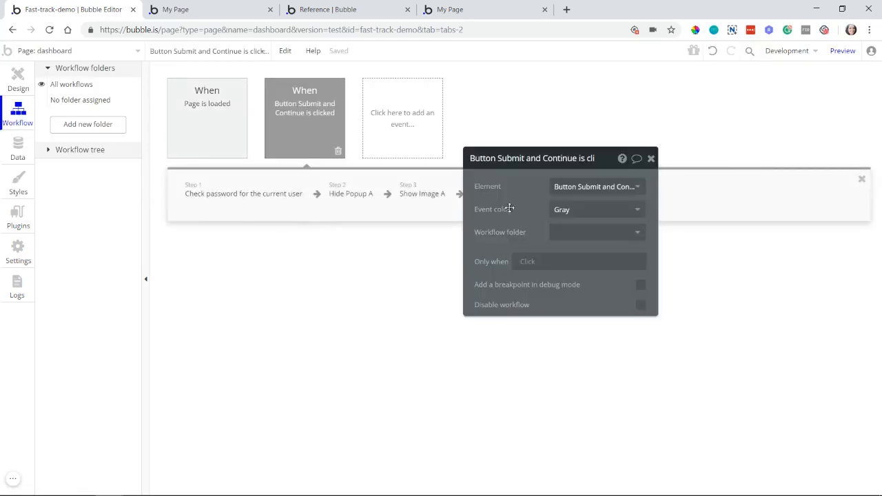
{"action": "left_click_drag", "start_coordinate": [509, 208], "coordinate": [581, 217]}
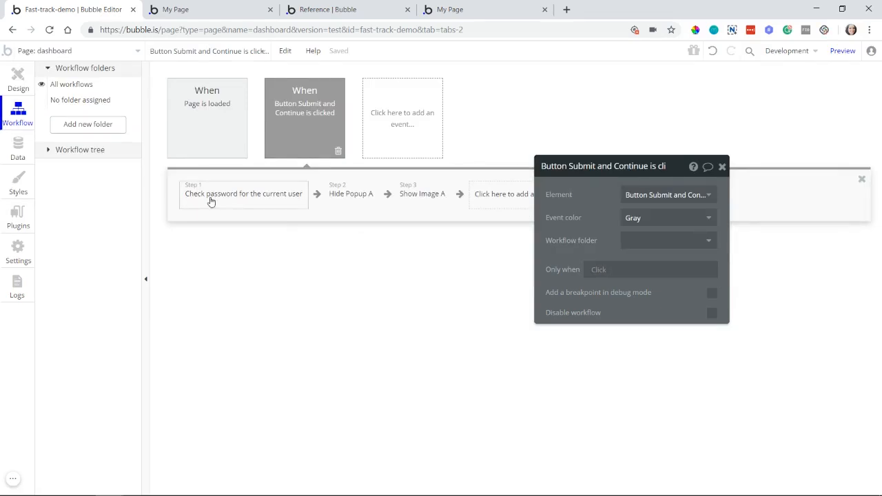
{"action": "left_click", "coordinate": [293, 201]}
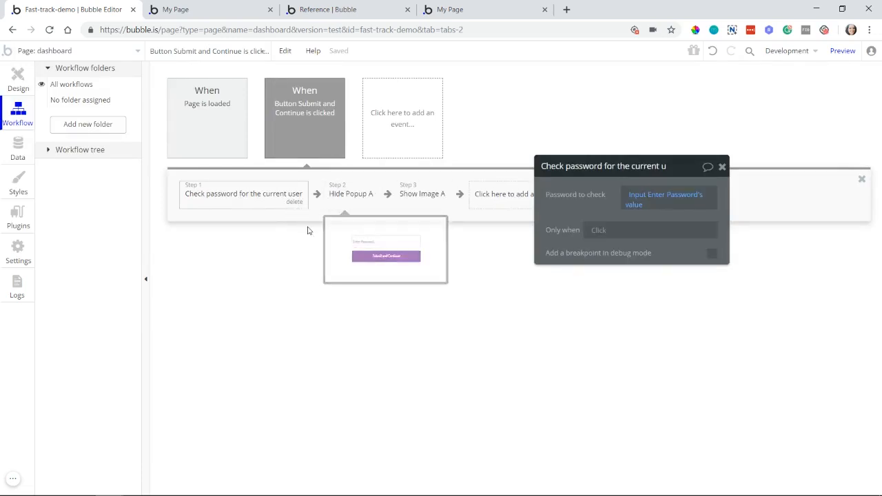
{"action": "left_click", "coordinate": [293, 201]}
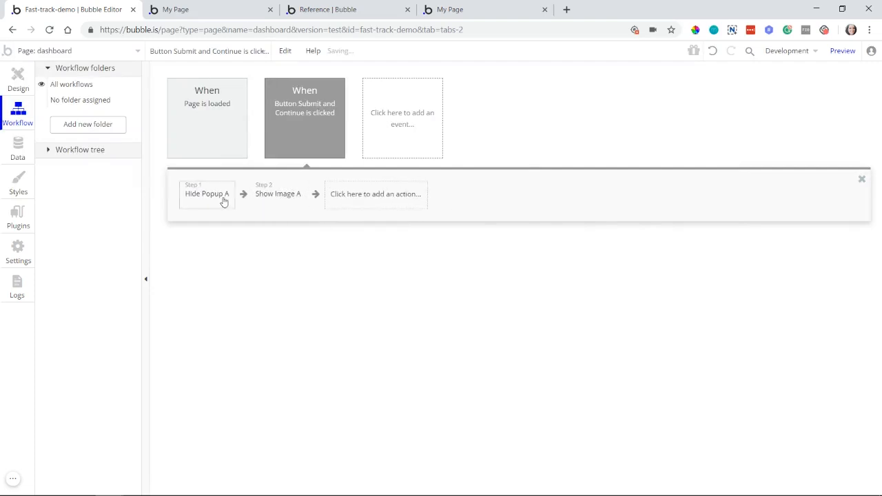
{"action": "left_click", "coordinate": [215, 202]}
{"action": "left_click", "coordinate": [222, 202]}
{"action": "left_click", "coordinate": [210, 200]}
{"action": "key", "text": "Delete"}
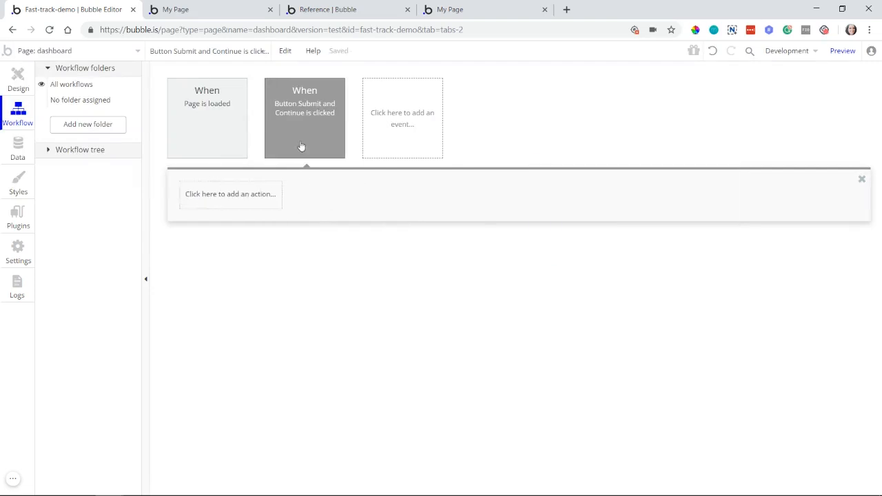
Step: Add a "Change the email for another user" action to the Submit and Continue workflow and review the other account actions
{"action": "left_click", "coordinate": [255, 201]}
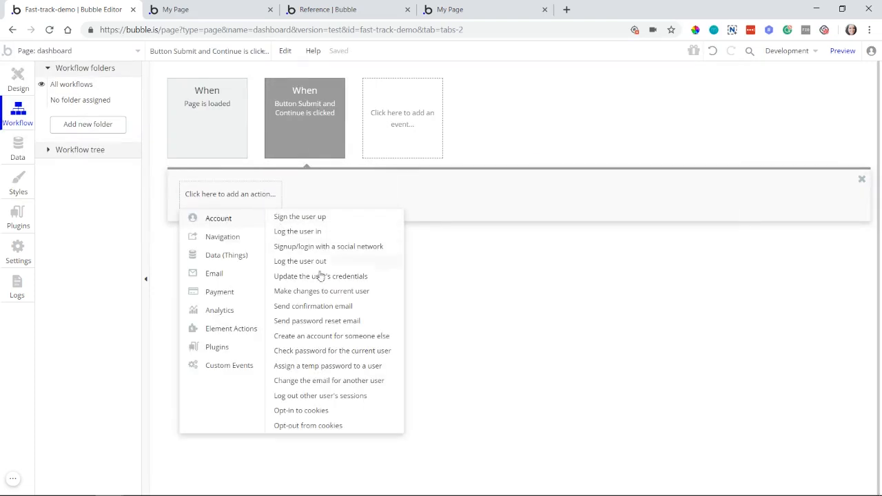
{"action": "mouse_move", "coordinate": [332, 388]}
{"action": "mouse_move", "coordinate": [348, 371]}
{"action": "left_click", "coordinate": [318, 382]}
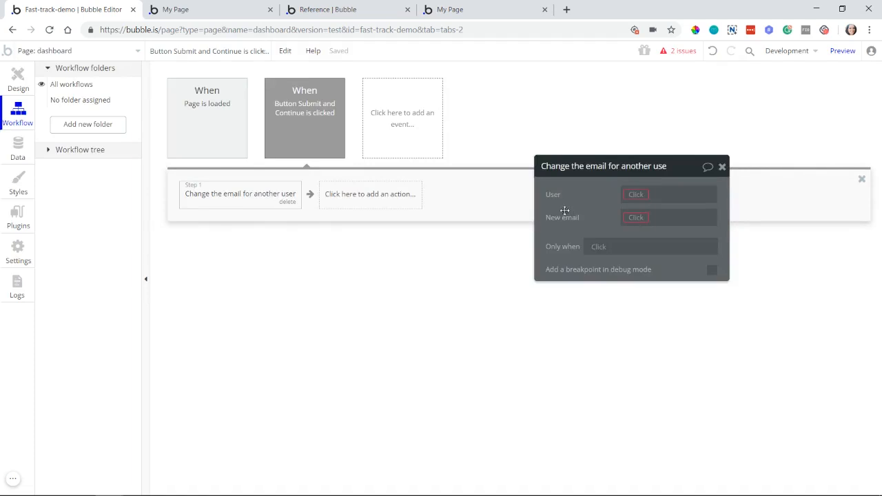
{"action": "left_click_drag", "start_coordinate": [569, 211], "coordinate": [400, 194]}
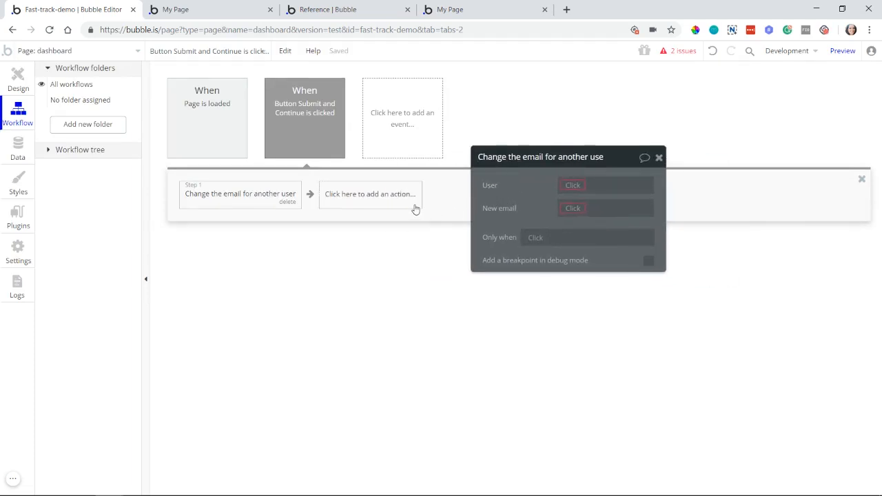
{"action": "left_click", "coordinate": [370, 195]}
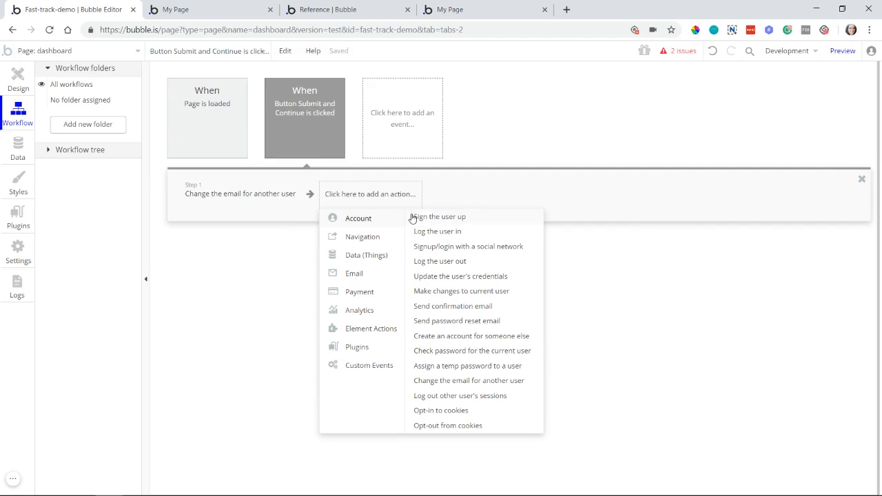
{"action": "mouse_move", "coordinate": [490, 281]}
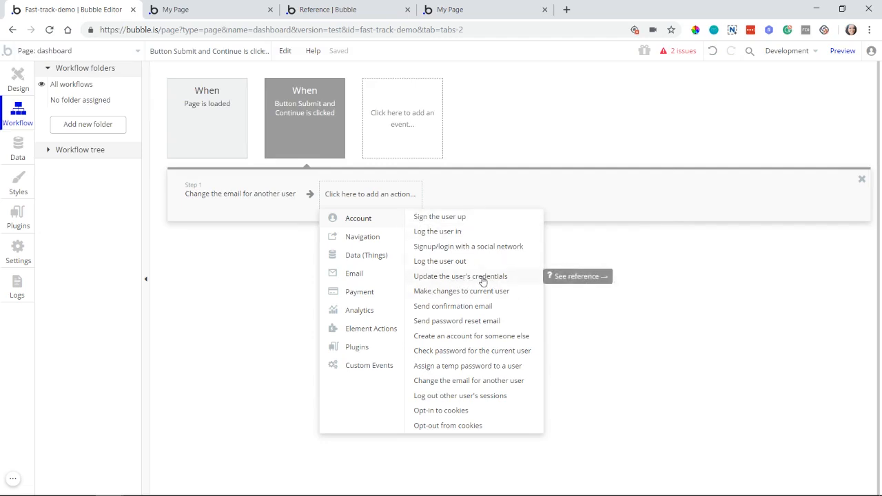
Step: Set the User of the email change action to a random item from a search for Users, leaving New email empty
{"action": "left_click", "coordinate": [277, 205]}
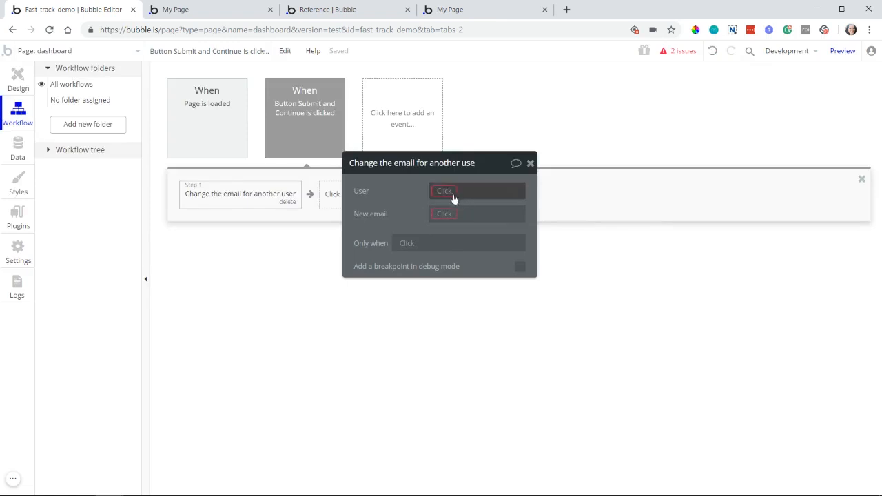
{"action": "left_click", "coordinate": [443, 195]}
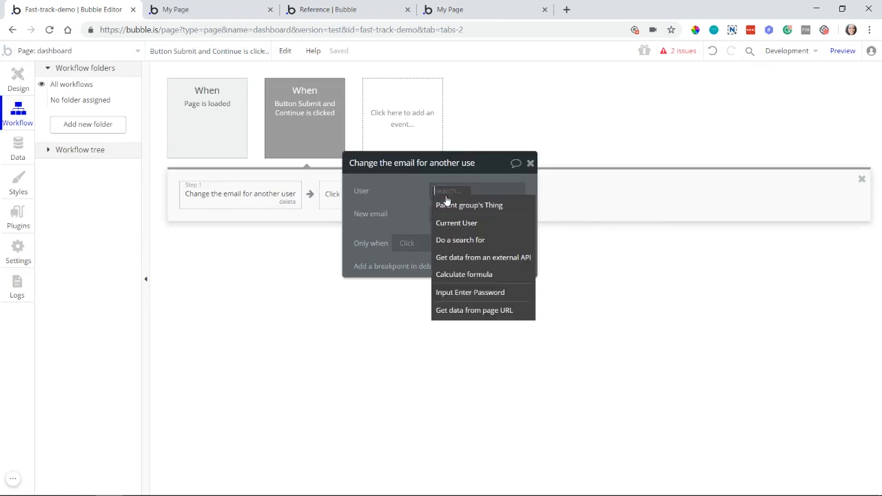
{"action": "left_click", "coordinate": [447, 242]}
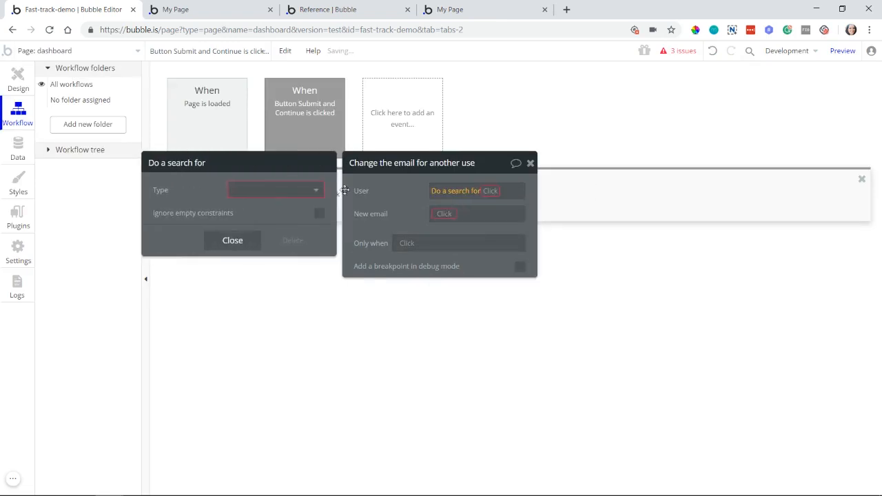
{"action": "left_click", "coordinate": [288, 193]}
{"action": "left_click", "coordinate": [289, 207]}
{"action": "left_click", "coordinate": [379, 211]}
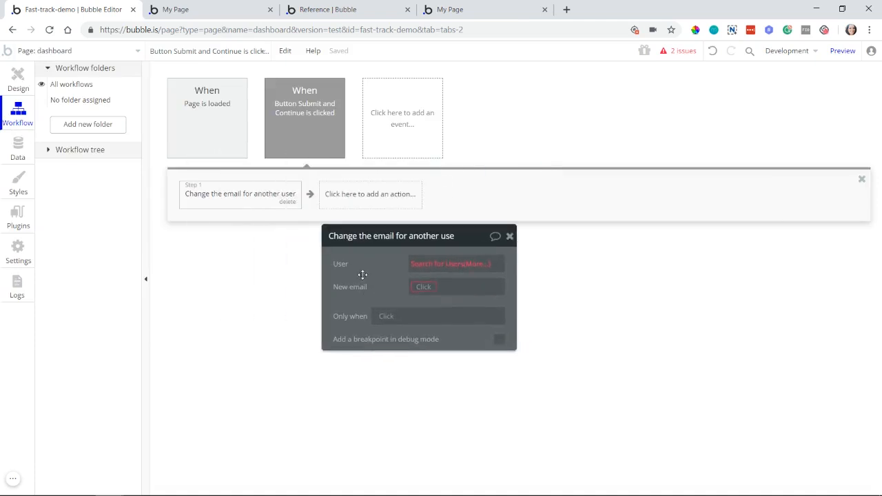
{"action": "left_click", "coordinate": [415, 265]}
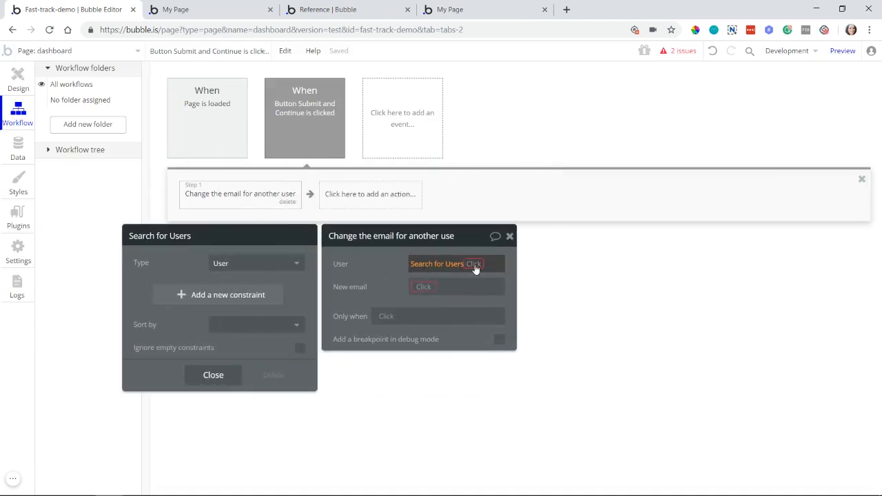
{"action": "left_click", "coordinate": [475, 266]}
{"action": "left_click", "coordinate": [444, 377]}
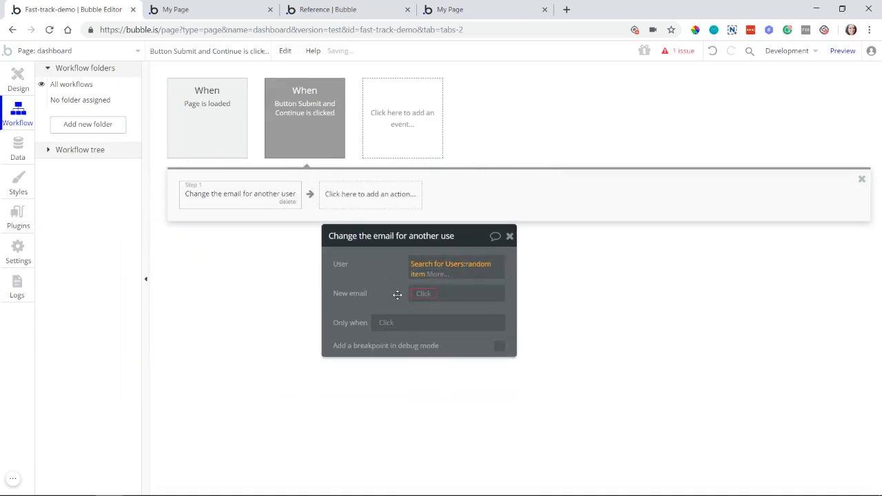
{"action": "mouse_move", "coordinate": [473, 271]}
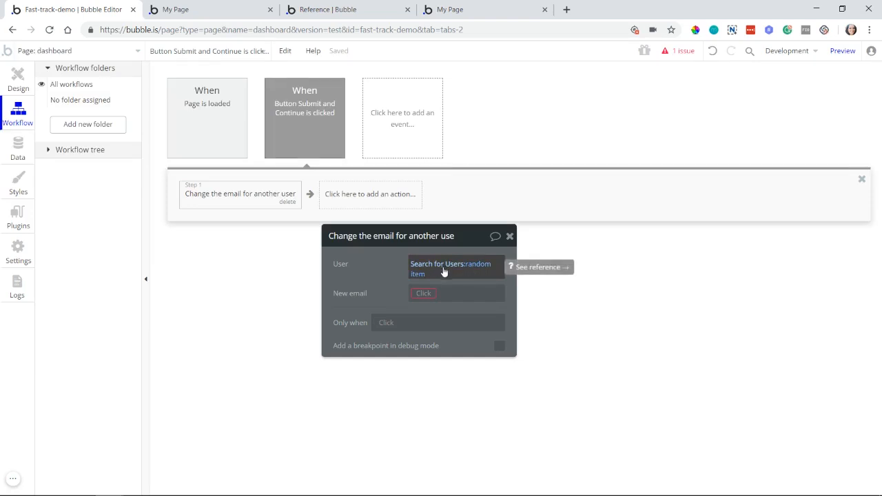
{"action": "left_click", "coordinate": [419, 293]}
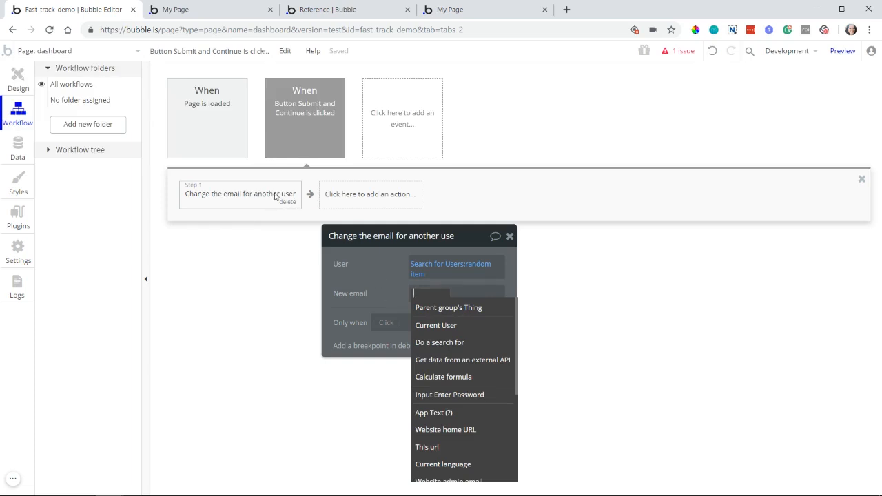
{"action": "left_click", "coordinate": [351, 304]}
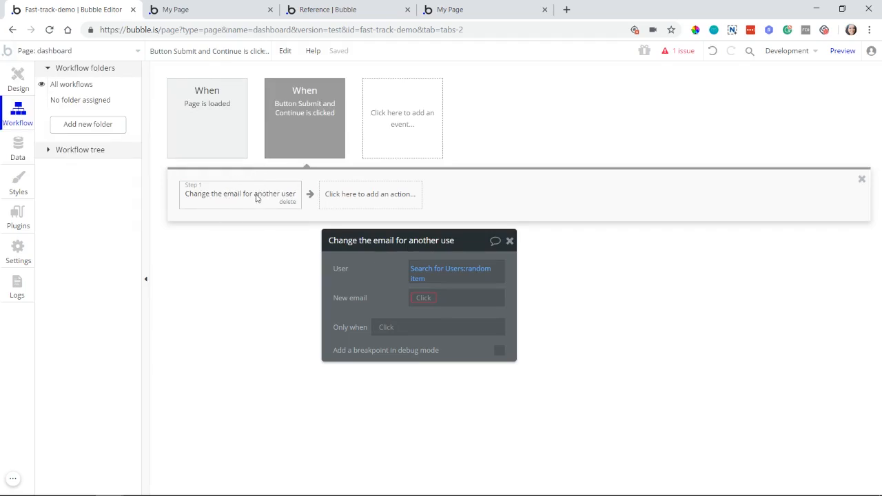
Step: Clear the User expression in the email change action and set it to Current User
{"action": "right_click", "coordinate": [430, 271]}
{"action": "left_click", "coordinate": [483, 268]}
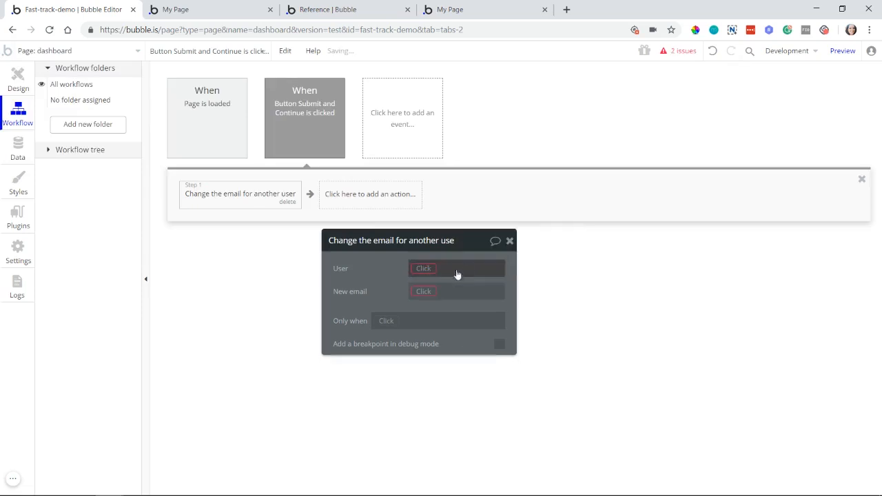
{"action": "left_click", "coordinate": [426, 277]}
{"action": "left_click", "coordinate": [437, 299]}
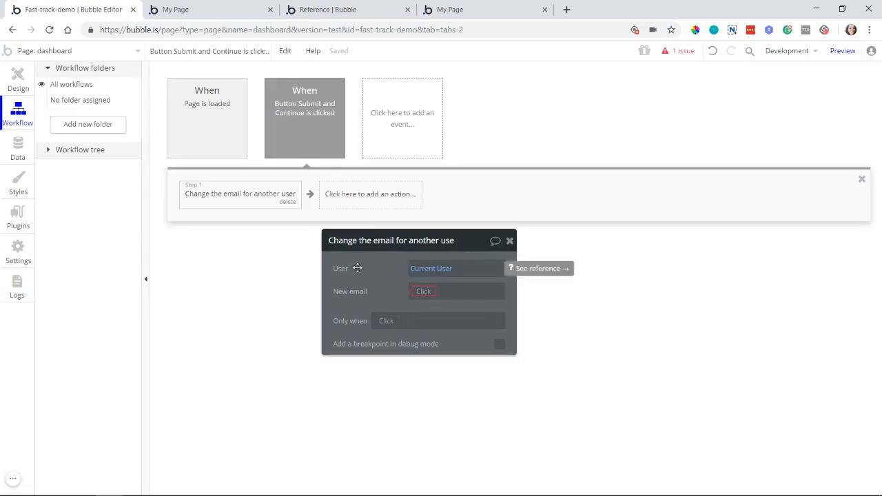
{"action": "left_click", "coordinate": [418, 294]}
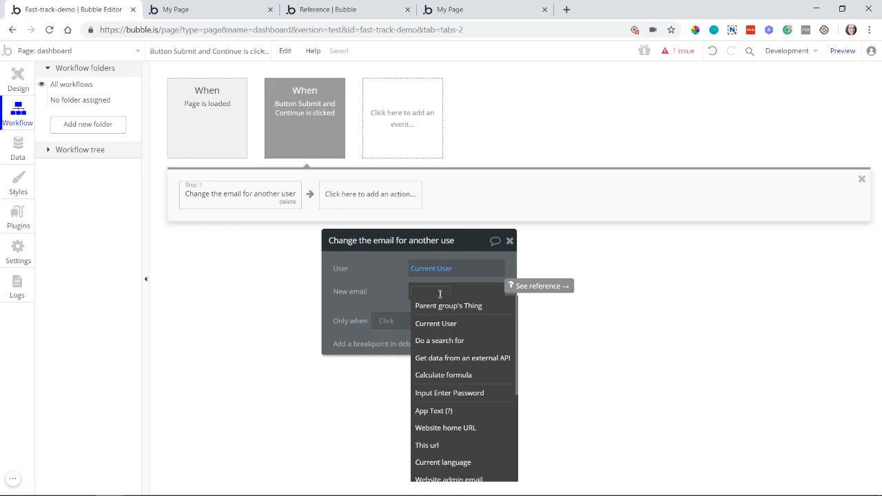
{"action": "left_click", "coordinate": [386, 284]}
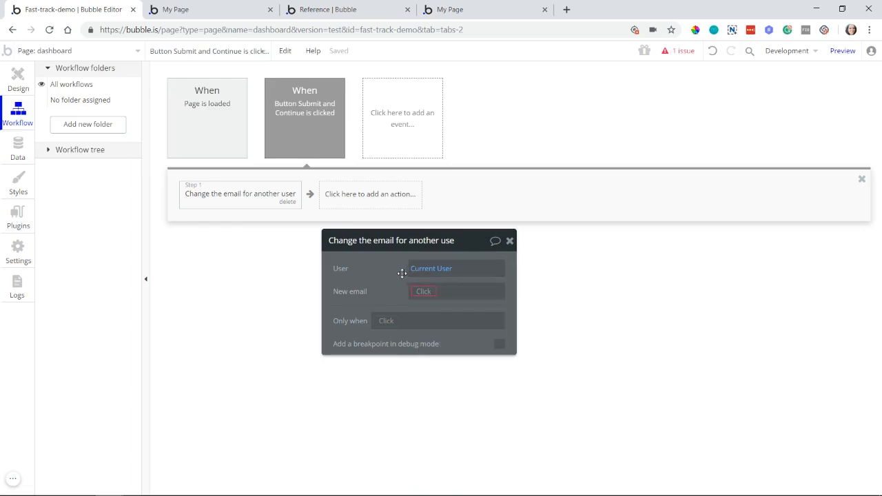
Step: Add an "Update the user's credentials" action as the workflow's second step and review its Old password field
{"action": "left_click", "coordinate": [365, 203]}
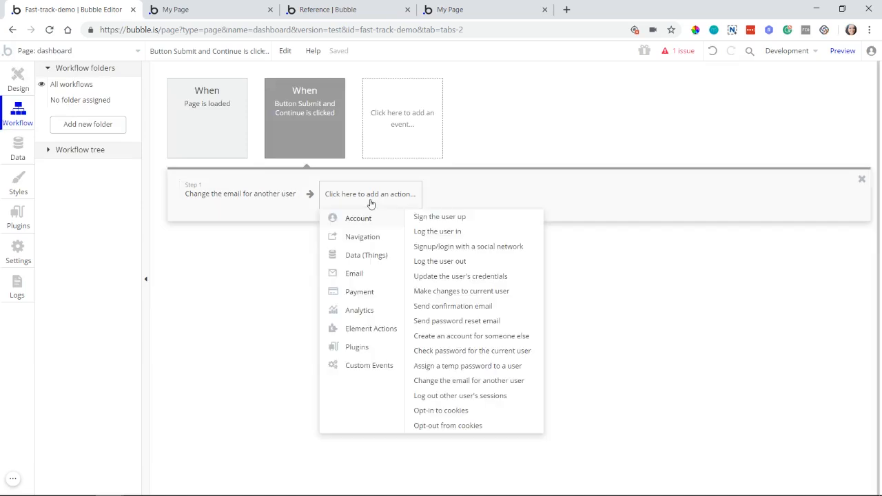
{"action": "left_click", "coordinate": [447, 277]}
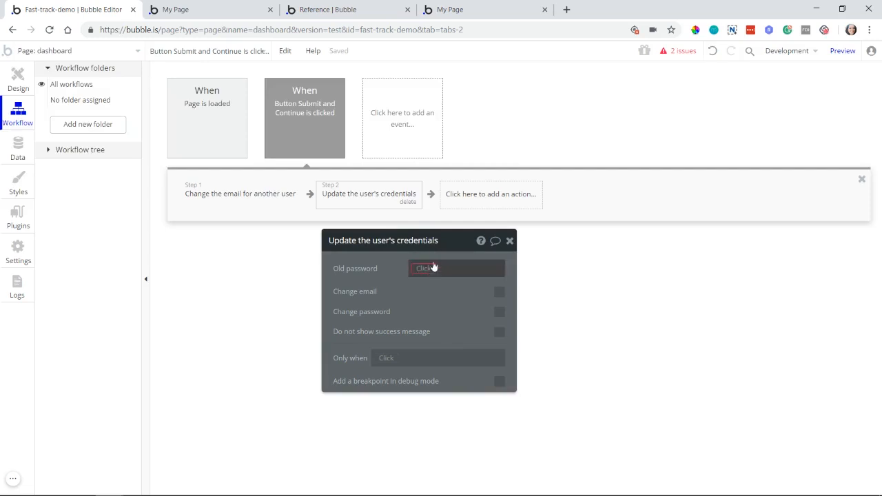
{"action": "mouse_move", "coordinate": [432, 274]}
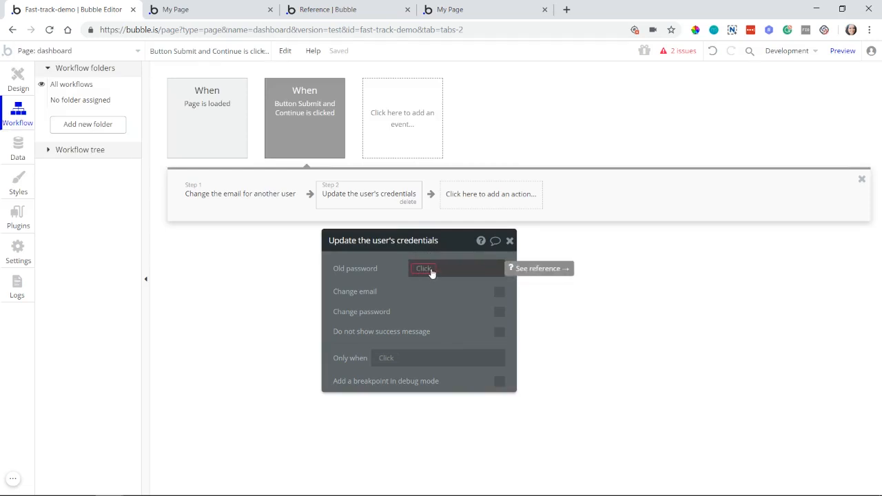
{"action": "mouse_move", "coordinate": [447, 288]}
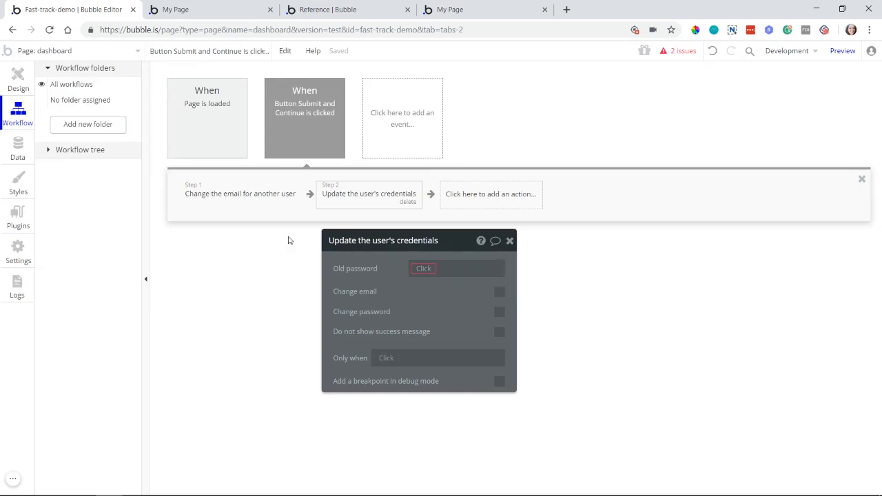
Step: Delete the email change and credentials update actions from the Submit and Continue workflow
{"action": "left_click", "coordinate": [239, 203]}
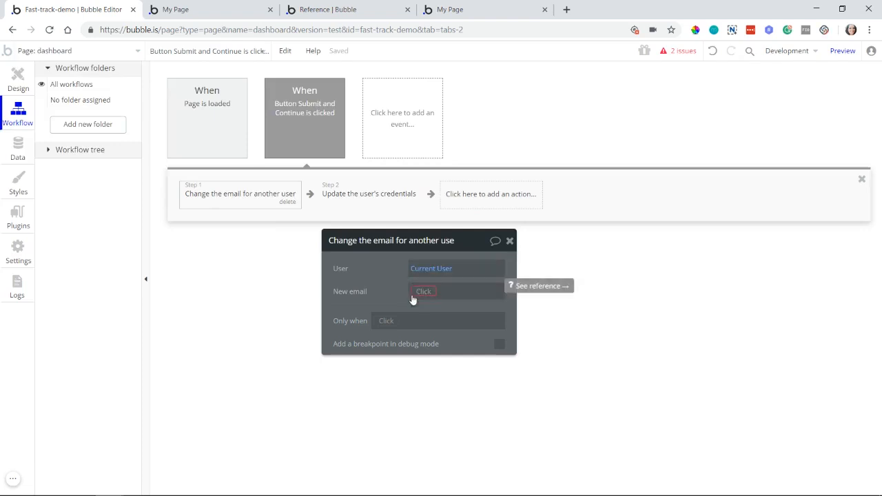
{"action": "left_click", "coordinate": [288, 202]}
{"action": "left_click", "coordinate": [268, 204]}
{"action": "left_click", "coordinate": [270, 203]}
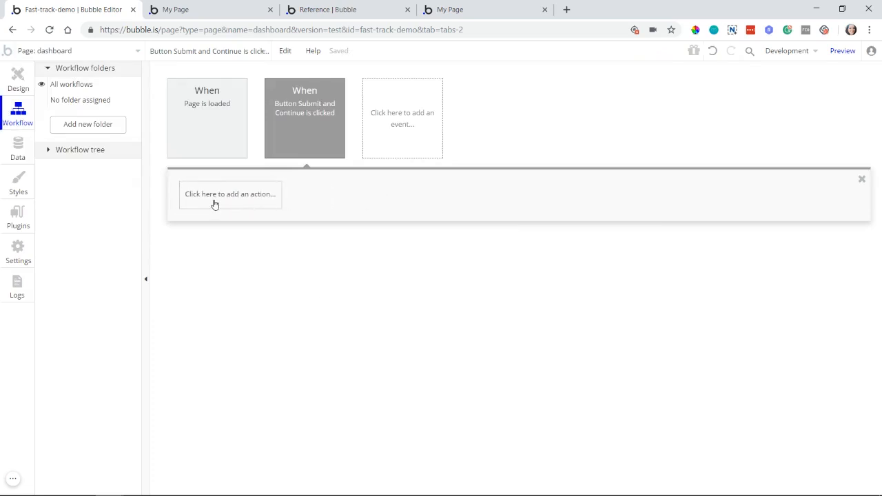
Step: Add a "Log out other user's sessions" action to the Submit and Continue workflow
{"action": "left_click", "coordinate": [215, 204]}
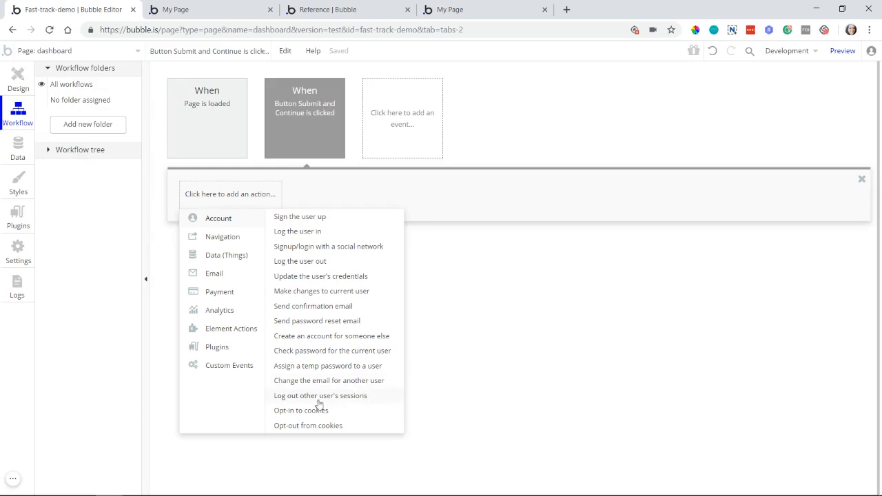
{"action": "mouse_move", "coordinate": [319, 403]}
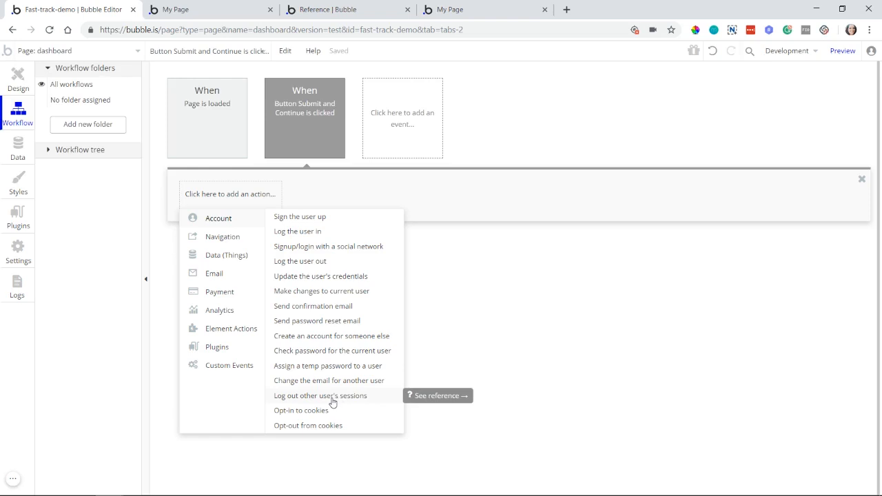
{"action": "left_click", "coordinate": [320, 396]}
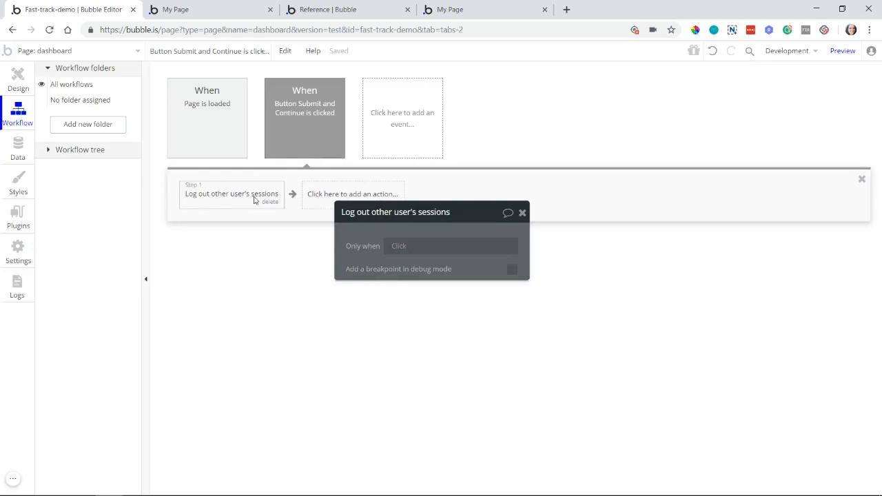
Step: Add a "Log the user out" action as the workflow's second step and move its property editor clear of the actions
{"action": "left_click", "coordinate": [338, 198]}
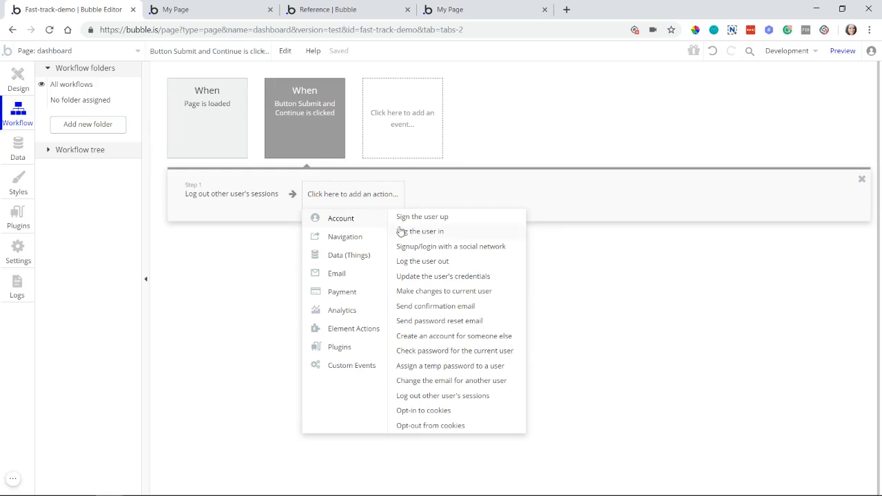
{"action": "left_click", "coordinate": [441, 262]}
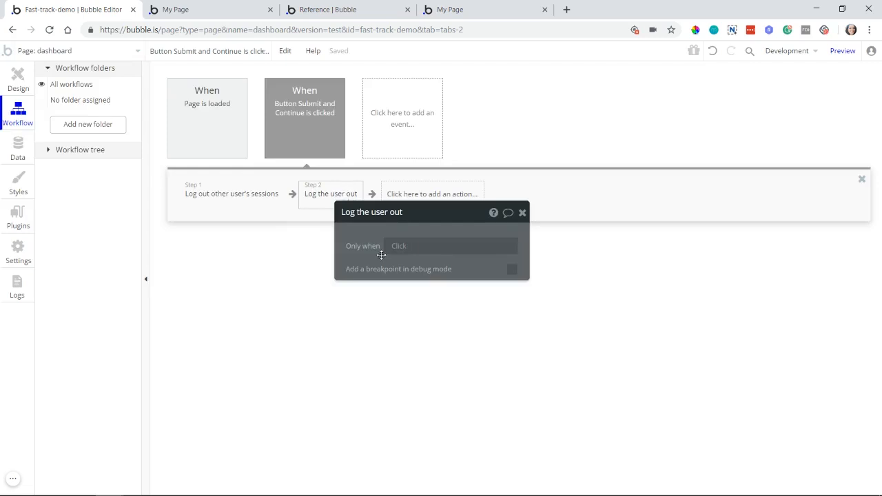
{"action": "left_click_drag", "start_coordinate": [365, 231], "coordinate": [337, 275]}
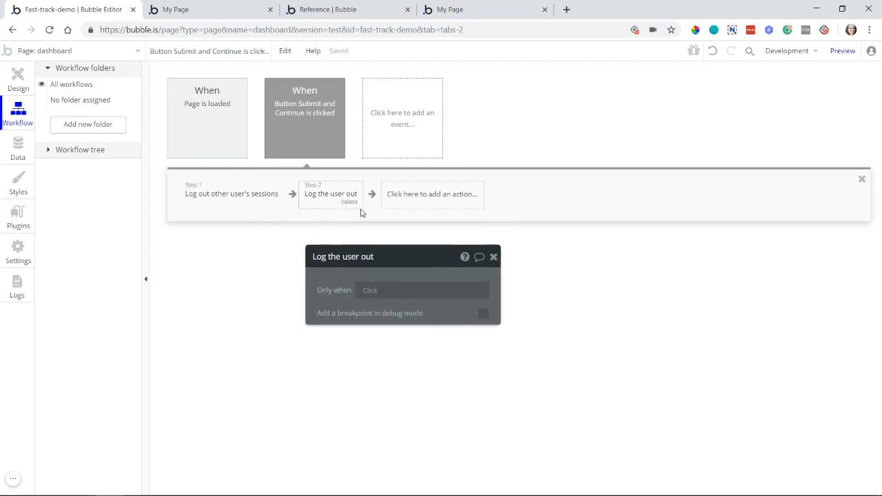
Step: Review the "Log out other user's sessions" action, and delete both logout actions from the Submit and Continue workflow
{"action": "left_click", "coordinate": [258, 196]}
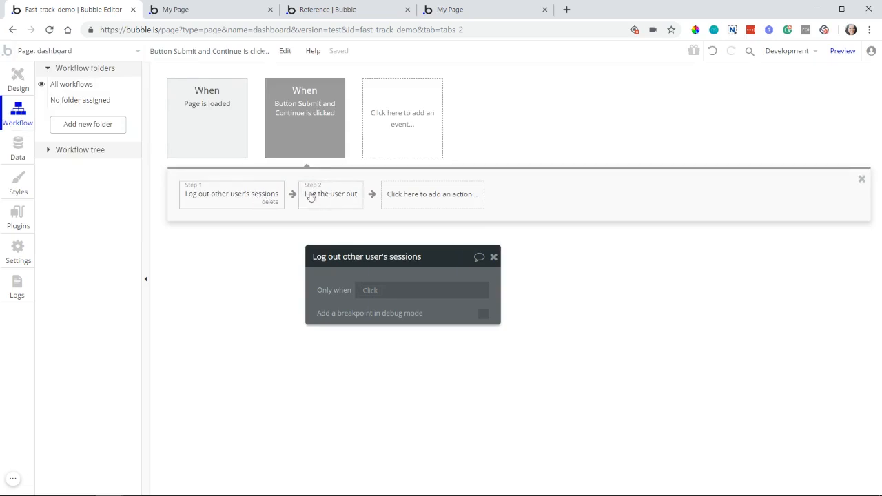
{"action": "left_click", "coordinate": [271, 202]}
{"action": "left_click", "coordinate": [236, 197]}
{"action": "left_click", "coordinate": [231, 203]}
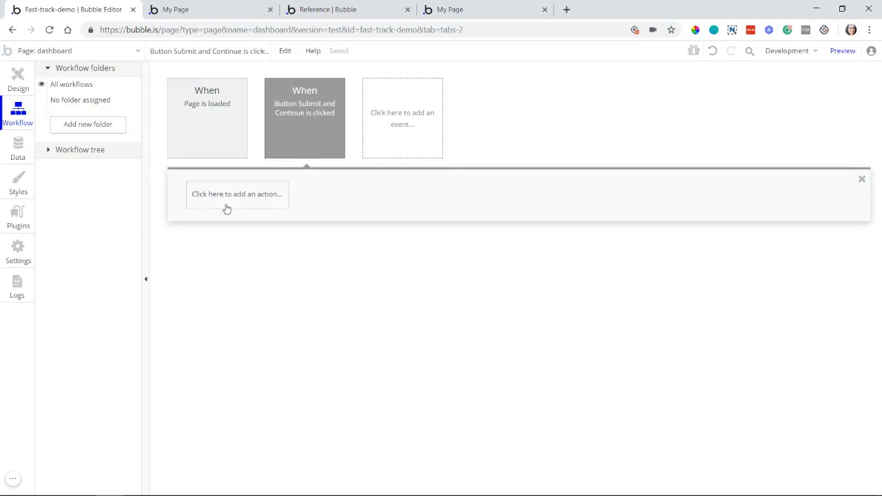
Step: Examine the cookie opt-in and opt-out account actions and the privacy and security options in the app's general settings
{"action": "left_click", "coordinate": [226, 206]}
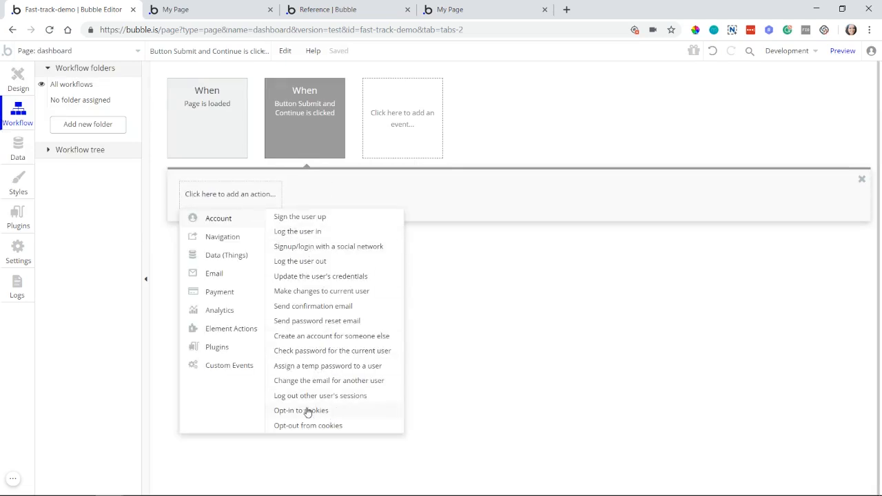
{"action": "mouse_move", "coordinate": [293, 415]}
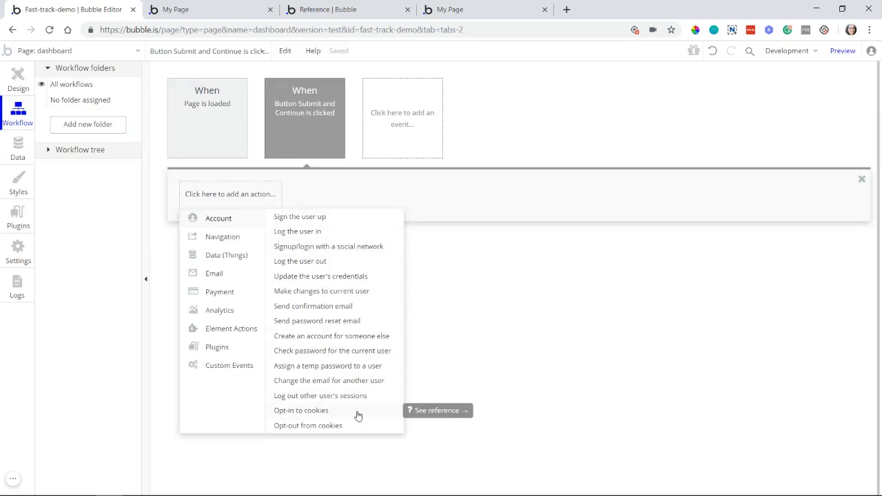
{"action": "mouse_move", "coordinate": [261, 235]}
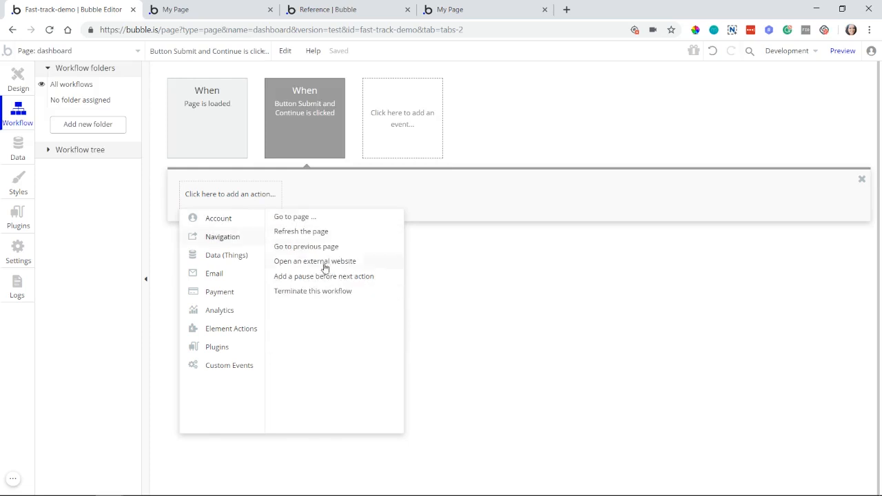
{"action": "mouse_move", "coordinate": [209, 217]}
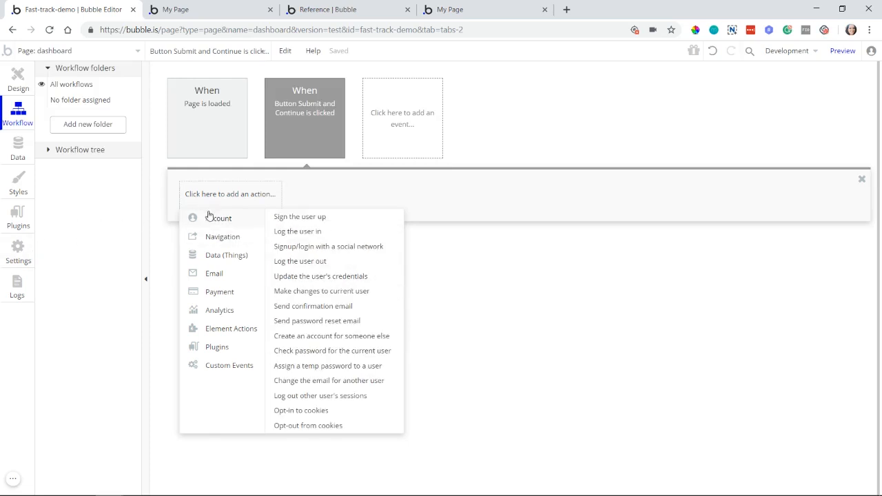
{"action": "left_click", "coordinate": [26, 252]}
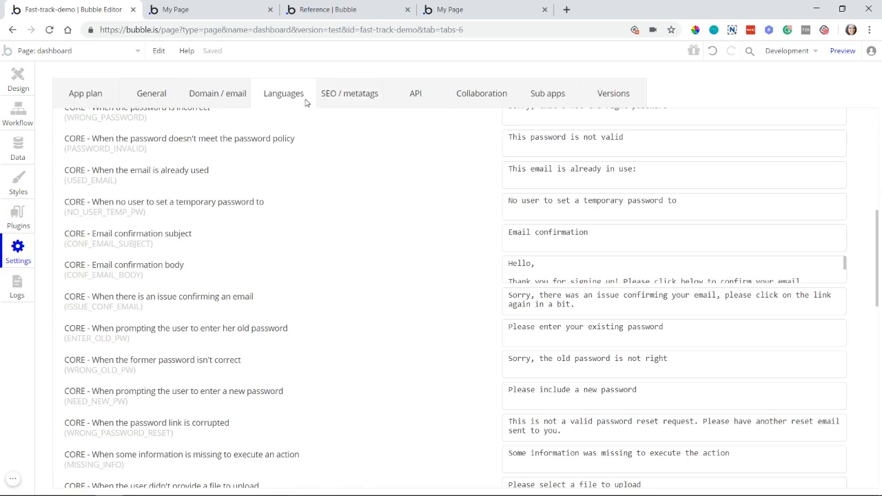
{"action": "left_click", "coordinate": [154, 102]}
{"action": "scroll", "coordinate": [276, 262], "scroll_direction": "up", "scroll_amount": 3}
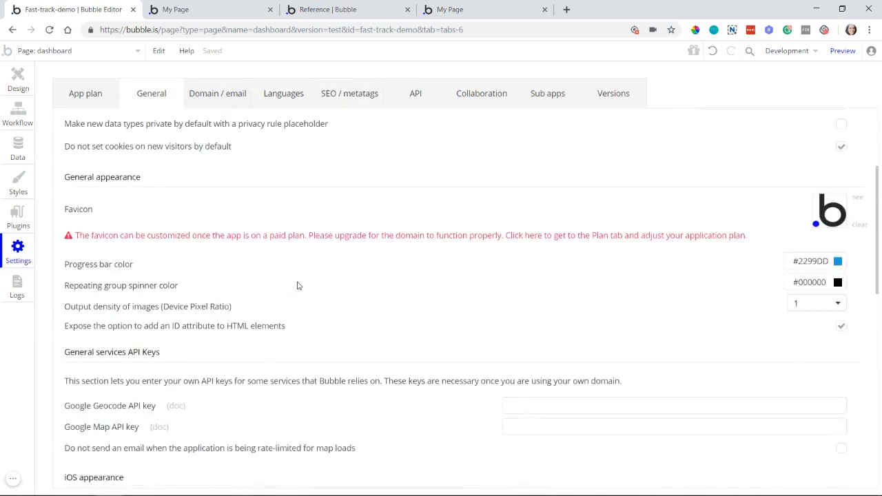
{"action": "scroll", "coordinate": [298, 285], "scroll_direction": "up", "scroll_amount": 2}
{"action": "scroll", "coordinate": [178, 160], "scroll_direction": "up", "scroll_amount": 1}
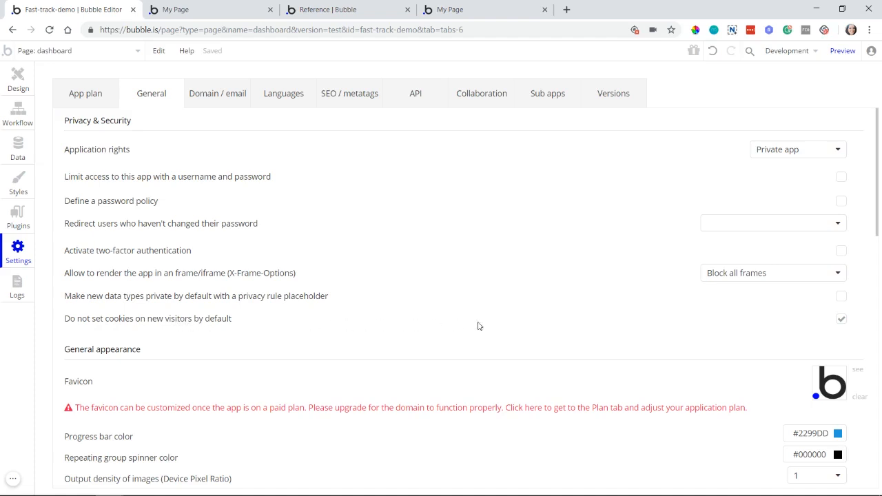
Step: Turn "Do not set cookies on new visitors by default" off and on again, and return to the workflow's list of account actions
{"action": "left_click", "coordinate": [839, 320]}
{"action": "left_click", "coordinate": [841, 319]}
{"action": "left_click", "coordinate": [29, 119]}
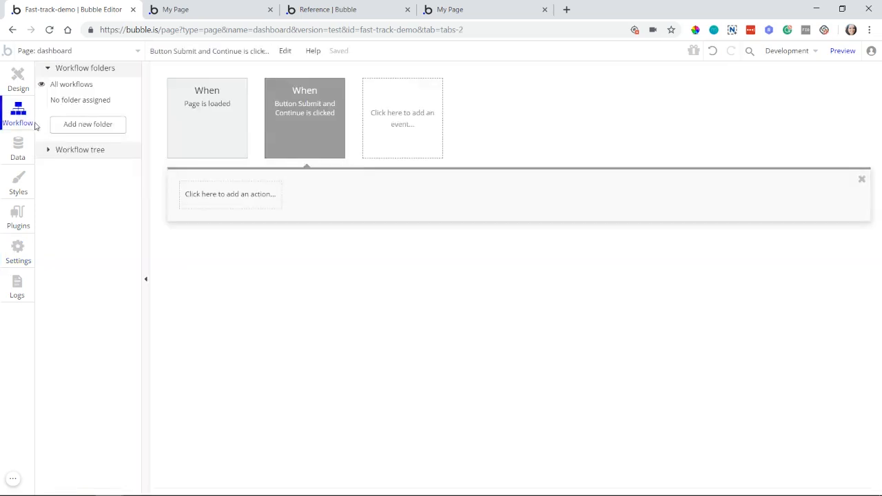
{"action": "left_click", "coordinate": [193, 198]}
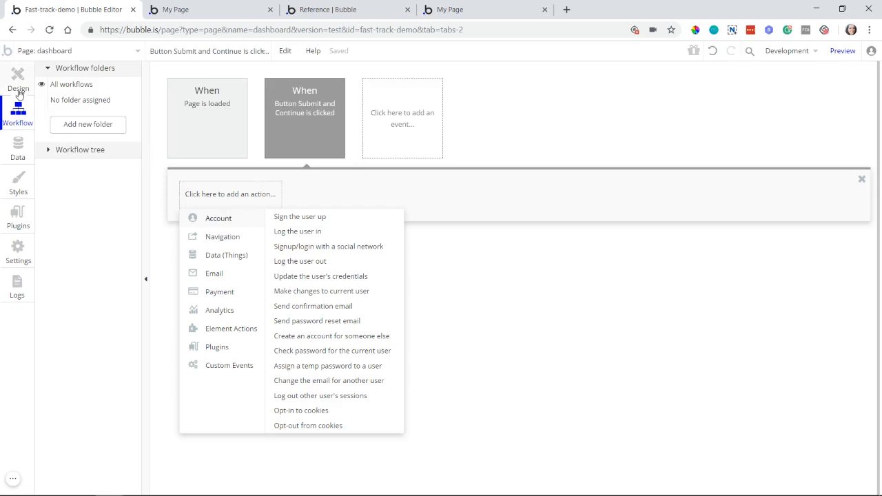
Step: Place a checkbox about 251 by 27 px beside the profile photo on the dashboard page and label it "Accept Cookies"
{"action": "left_click", "coordinate": [18, 91]}
{"action": "double_click", "coordinate": [287, 225]}
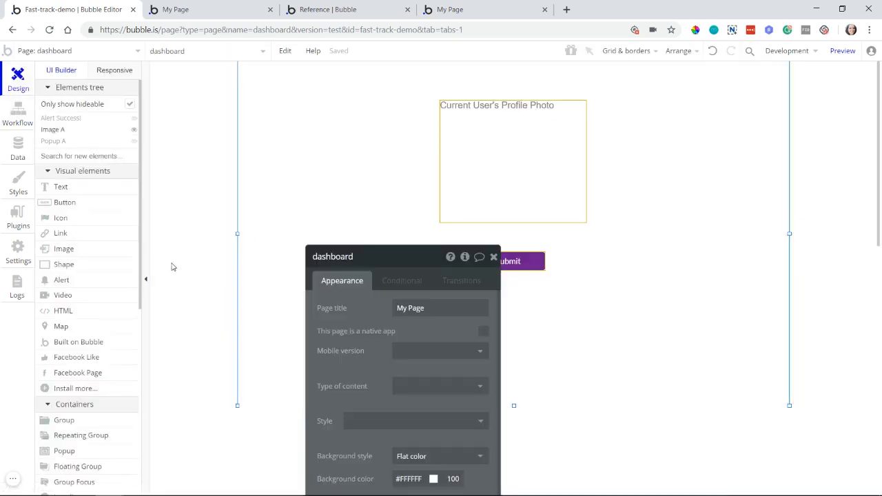
{"action": "left_click_drag", "start_coordinate": [466, 334], "coordinate": [335, 224]}
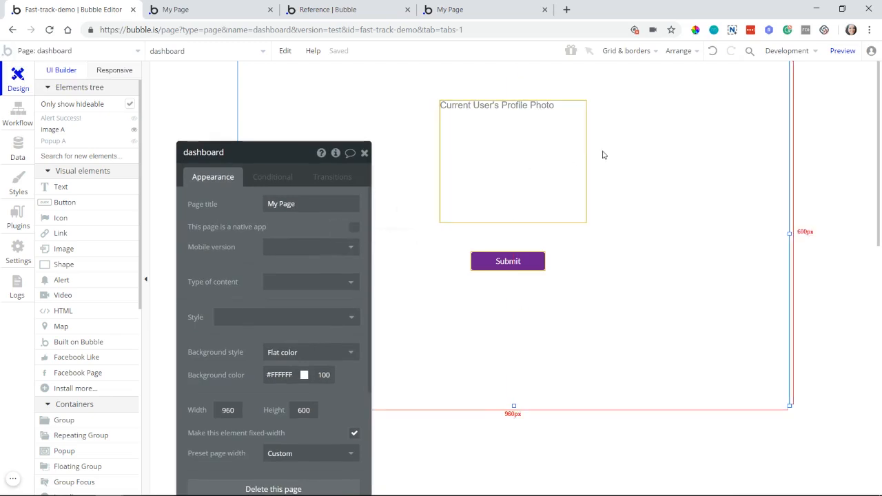
{"action": "scroll", "coordinate": [106, 340], "scroll_direction": "down", "scroll_amount": 3}
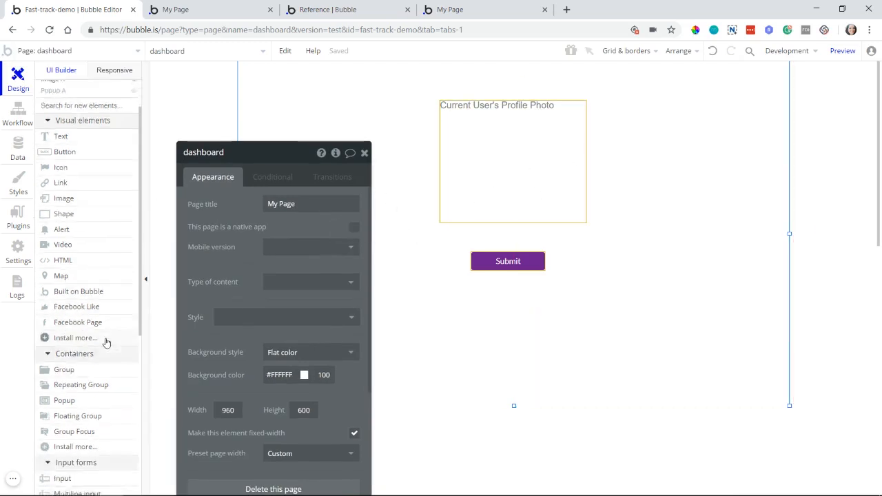
{"action": "scroll", "coordinate": [106, 340], "scroll_direction": "down", "scroll_amount": 1}
{"action": "left_click", "coordinate": [81, 332]}
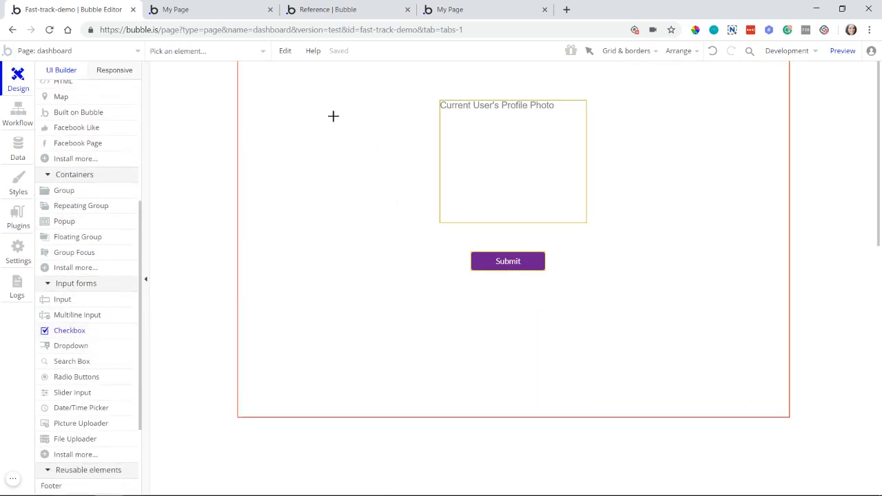
{"action": "mouse_move", "coordinate": [272, 104]}
{"action": "left_mouse_down"}
{"action": "mouse_move", "coordinate": [419, 111]}
{"action": "mouse_move", "coordinate": [417, 119]}
{"action": "left_mouse_up"}
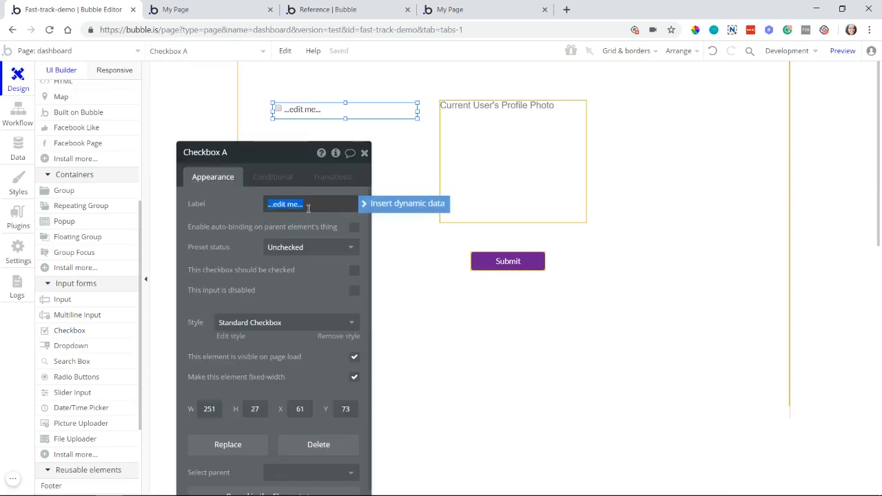
{"action": "type", "text": "Accept Cookies"}
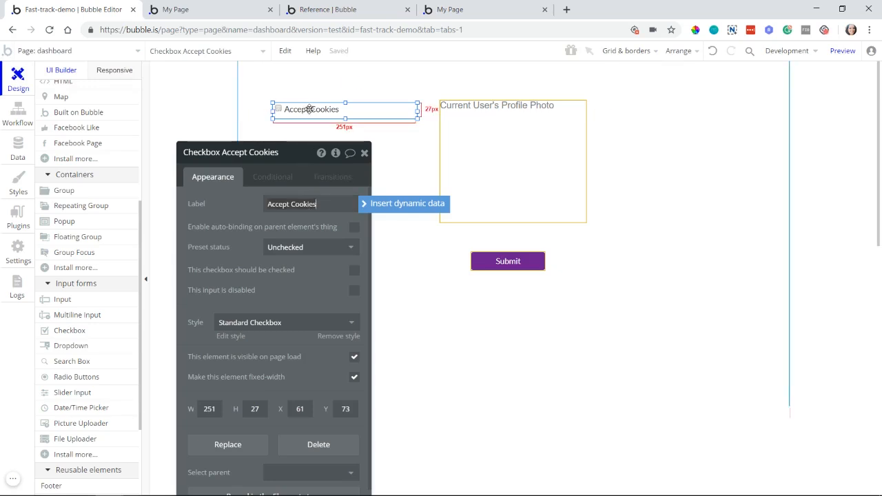
Step: Create an "An input's value is changed" workflow event for the Accept Cookies checkbox
{"action": "left_click", "coordinate": [18, 126]}
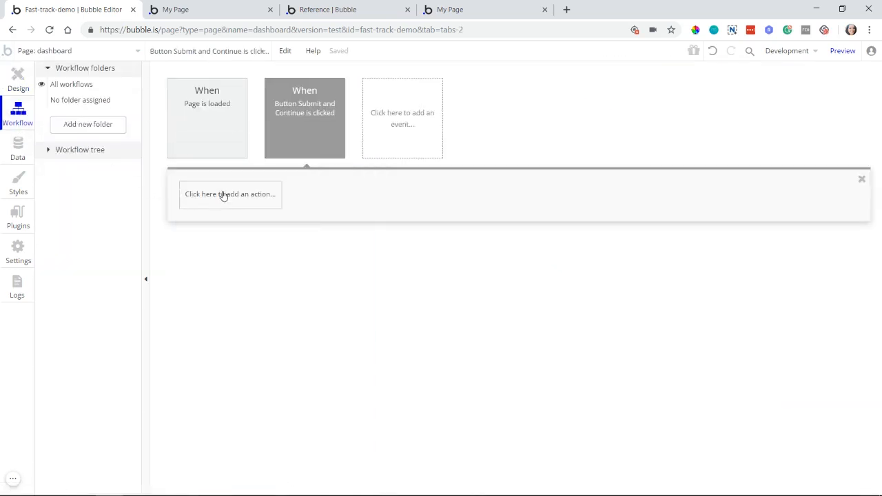
{"action": "left_click", "coordinate": [419, 150]}
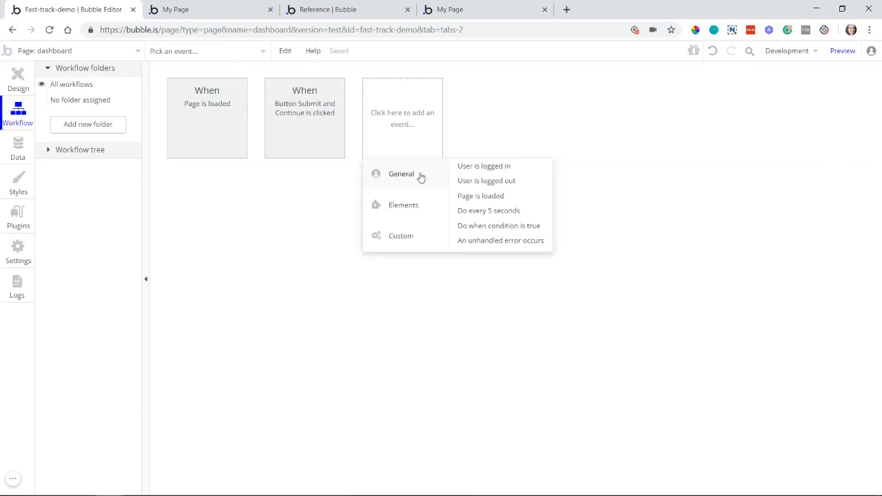
{"action": "mouse_move", "coordinate": [432, 205]}
{"action": "left_click", "coordinate": [477, 184]}
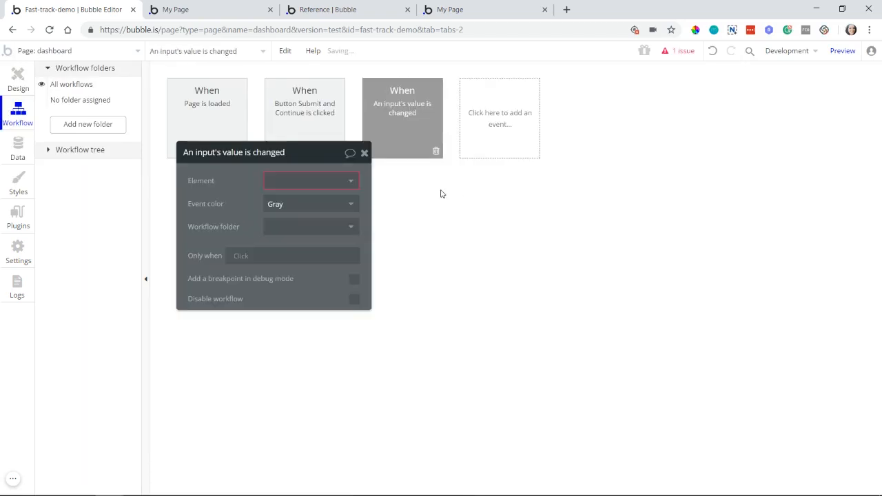
{"action": "left_click", "coordinate": [335, 181]}
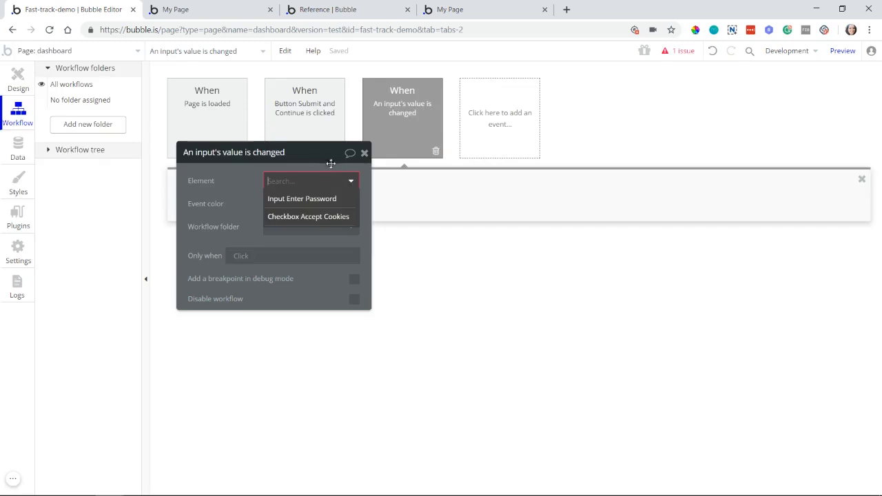
{"action": "left_click", "coordinate": [310, 219]}
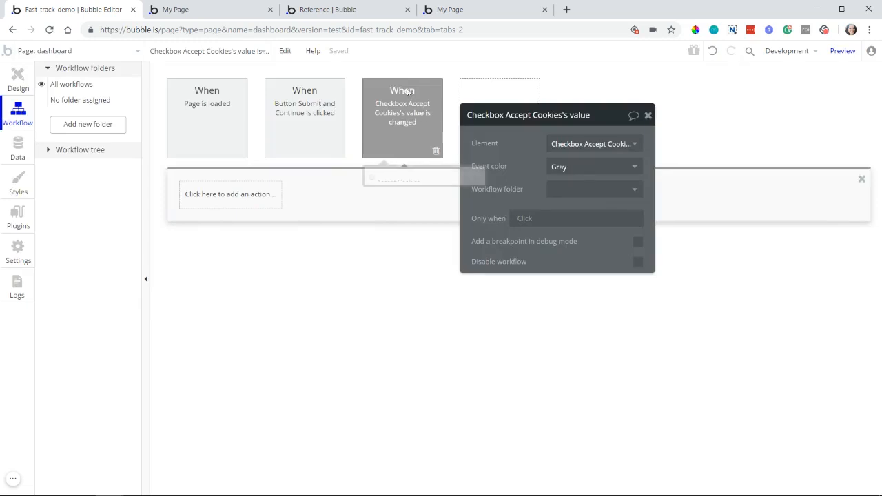
Step: Restrict the event to when This Checkbox is checked, and add an "Opt-in to cookies" action to its workflow
{"action": "left_click", "coordinate": [527, 218]}
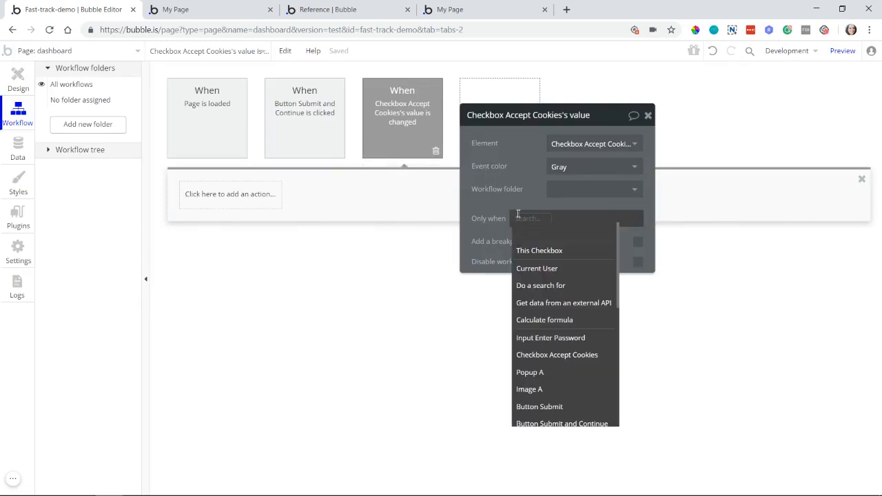
{"action": "left_click", "coordinate": [538, 251]}
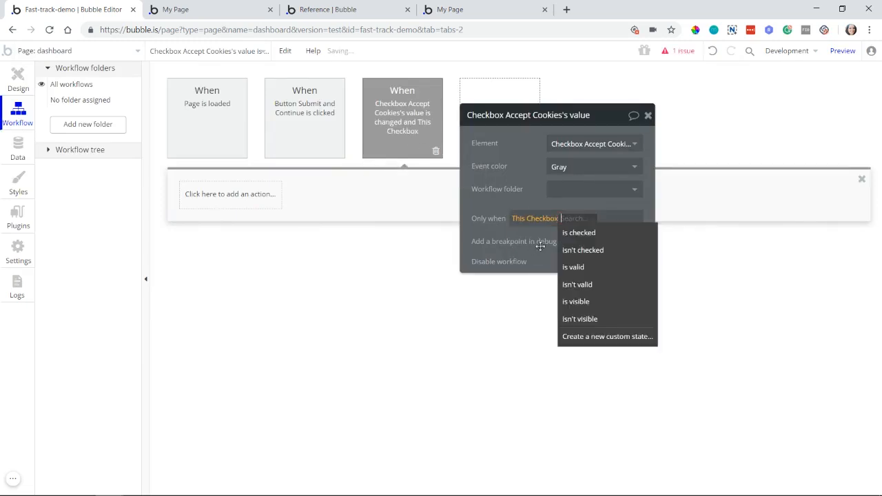
{"action": "left_click", "coordinate": [582, 229]}
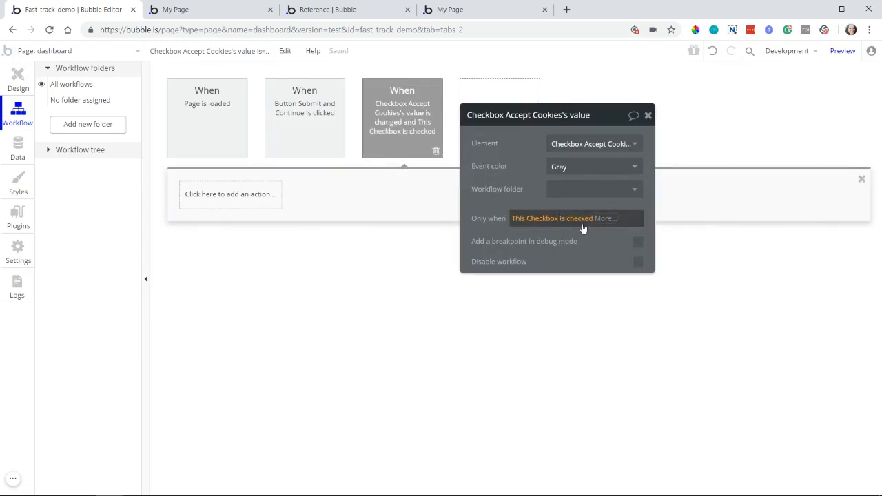
{"action": "left_click", "coordinate": [271, 197]}
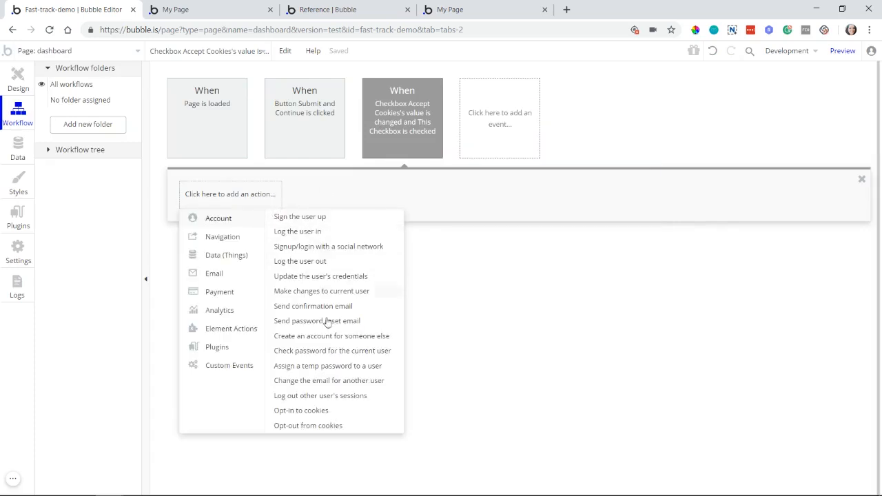
{"action": "left_click", "coordinate": [337, 412]}
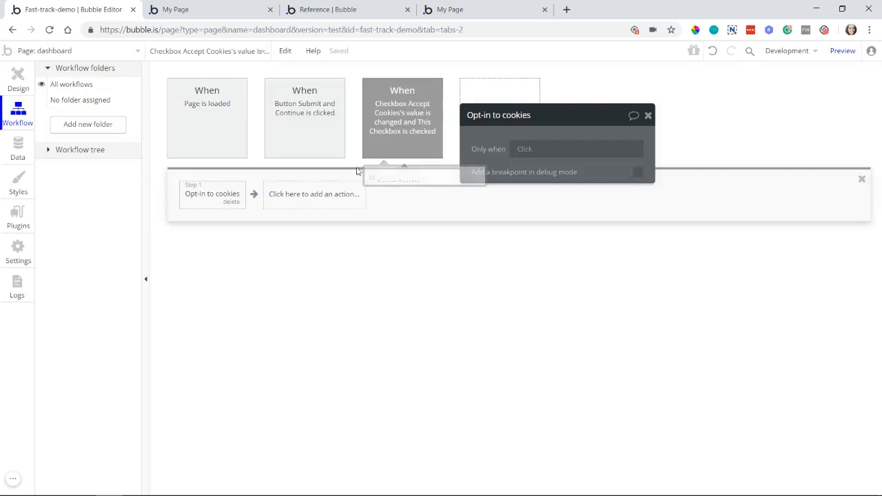
Step: Look up the "Opt-out from cookies" action and review the default cookie setting for new visitors in the general settings
{"action": "left_click", "coordinate": [302, 194]}
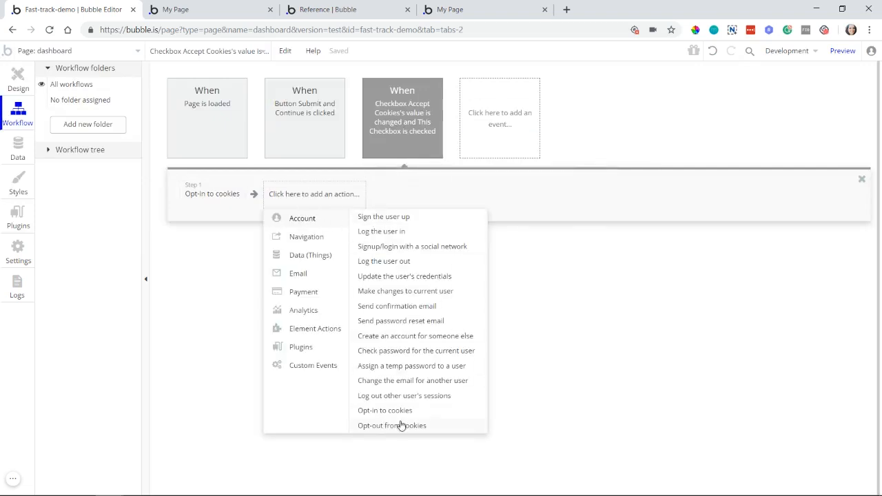
{"action": "left_click", "coordinate": [17, 256]}
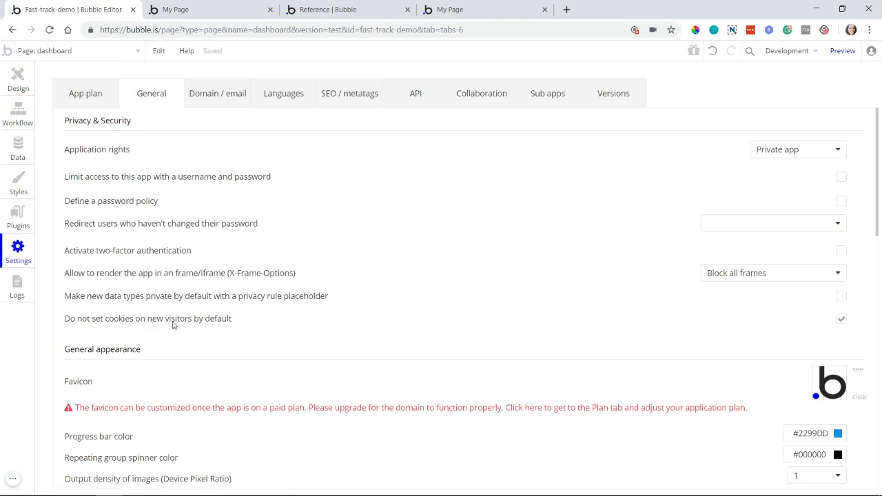
Step: Turn off "Do not set cookies on new visitors by default" and check which account actions the Accept Cookies workflow offers
{"action": "left_click", "coordinate": [841, 321]}
{"action": "left_click", "coordinate": [18, 118]}
{"action": "left_click", "coordinate": [296, 196]}
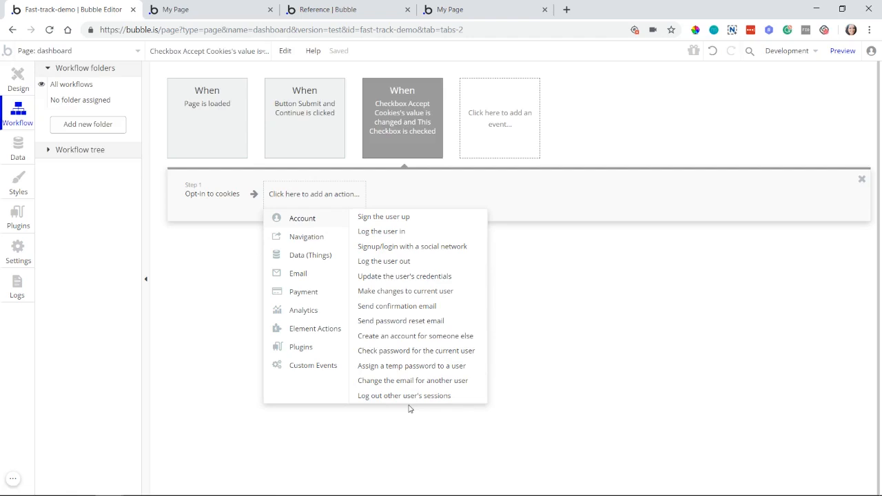
{"action": "left_click", "coordinate": [204, 197]}
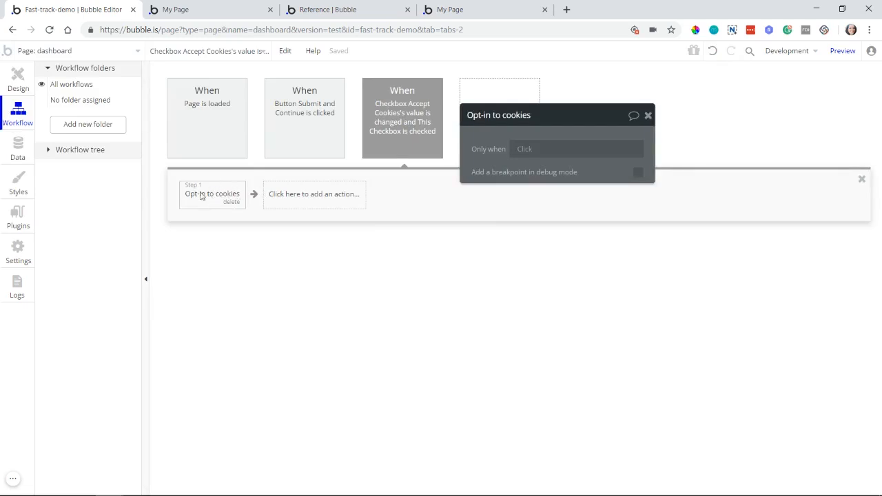
Step: Turn "Do not set cookies on new visitors by default" back on and recheck the workflow's account actions for the cookie options
{"action": "left_click", "coordinate": [9, 248]}
{"action": "left_click", "coordinate": [842, 318]}
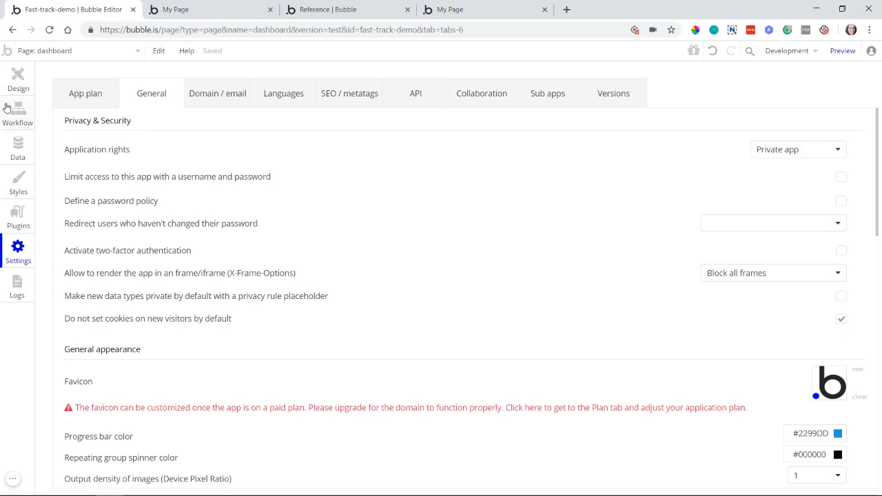
{"action": "left_click", "coordinate": [7, 109]}
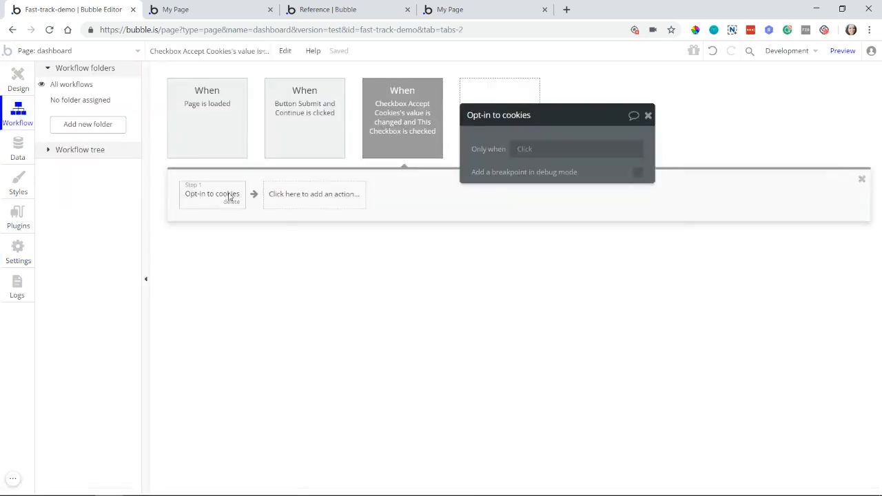
{"action": "left_click", "coordinate": [279, 201]}
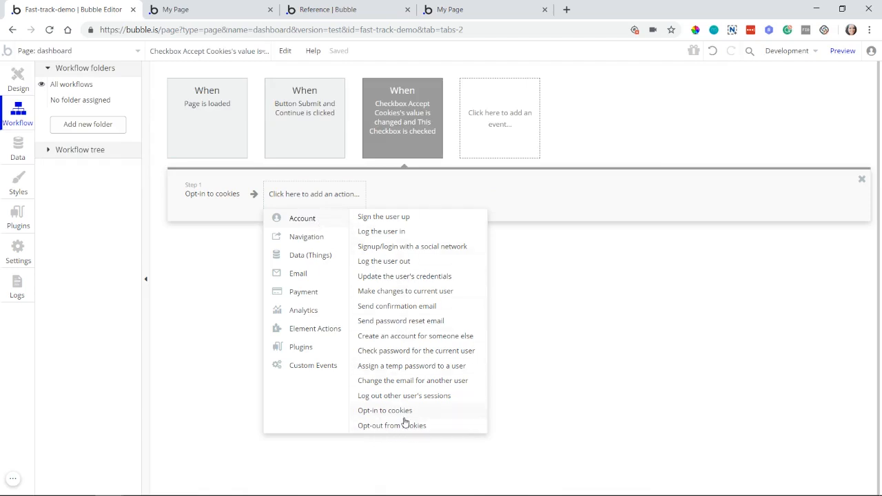
Step: Duplicate the Accept Cookies checkbox event, including its action, into the next empty event slot
{"action": "left_click", "coordinate": [426, 127]}
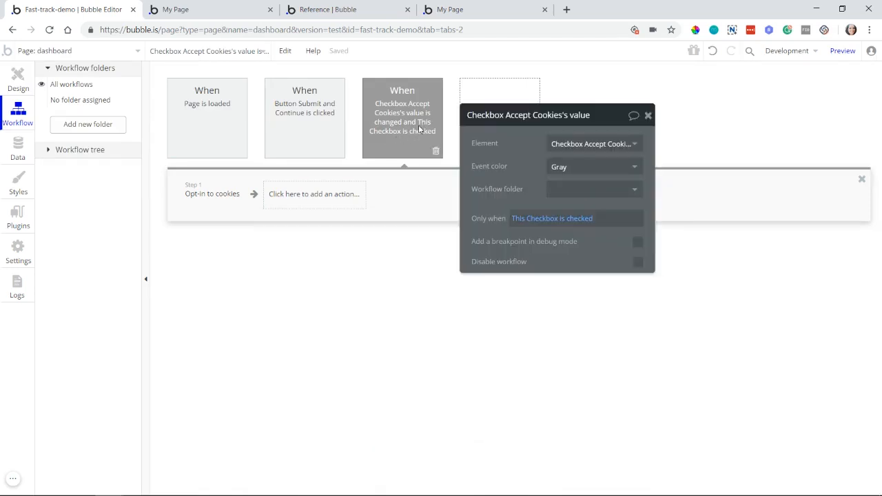
{"action": "right_click", "coordinate": [383, 130]}
{"action": "left_click", "coordinate": [405, 169]}
{"action": "left_click_drag", "start_coordinate": [496, 125], "coordinate": [480, 232]}
{"action": "right_click", "coordinate": [495, 156]}
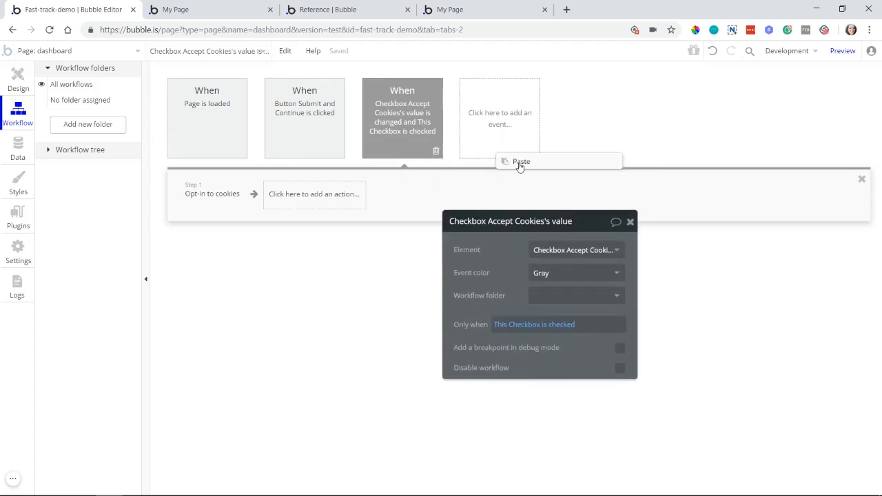
{"action": "left_click", "coordinate": [516, 163]}
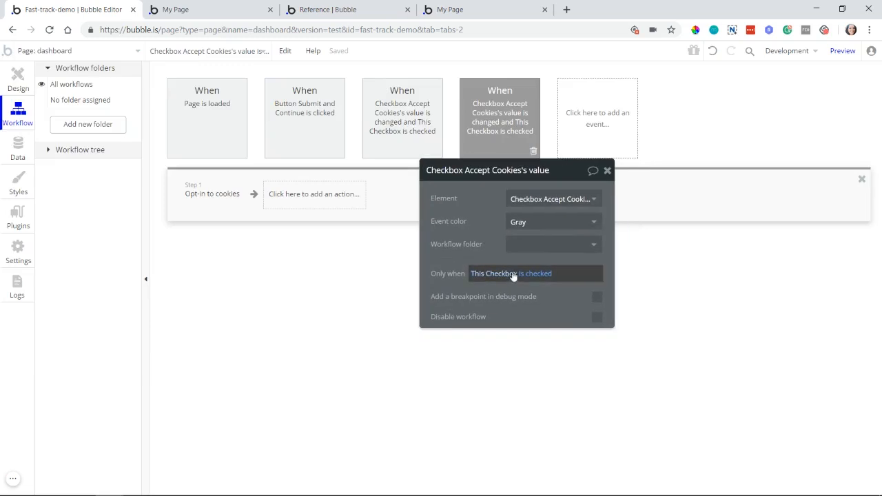
Step: Change the duplicated event's condition to "This Checkbox isn't checked"
{"action": "left_click", "coordinate": [517, 274]}
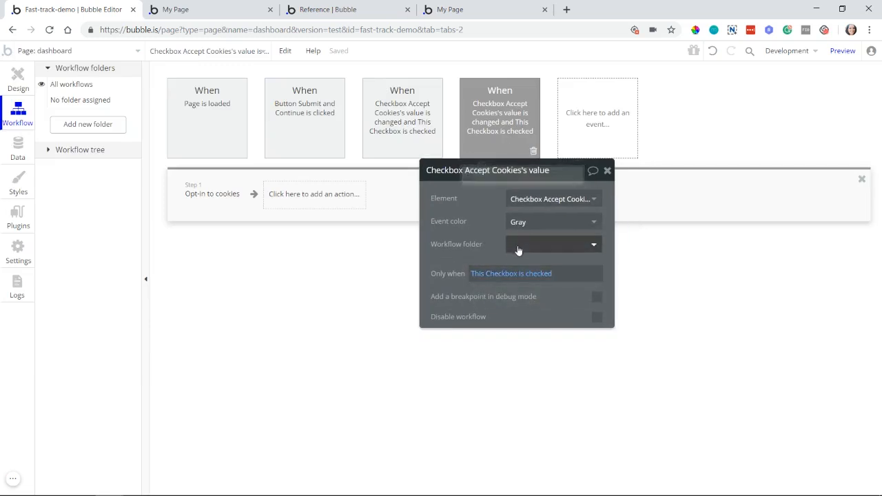
{"action": "left_click", "coordinate": [525, 273]}
{"action": "left_click", "coordinate": [527, 321]}
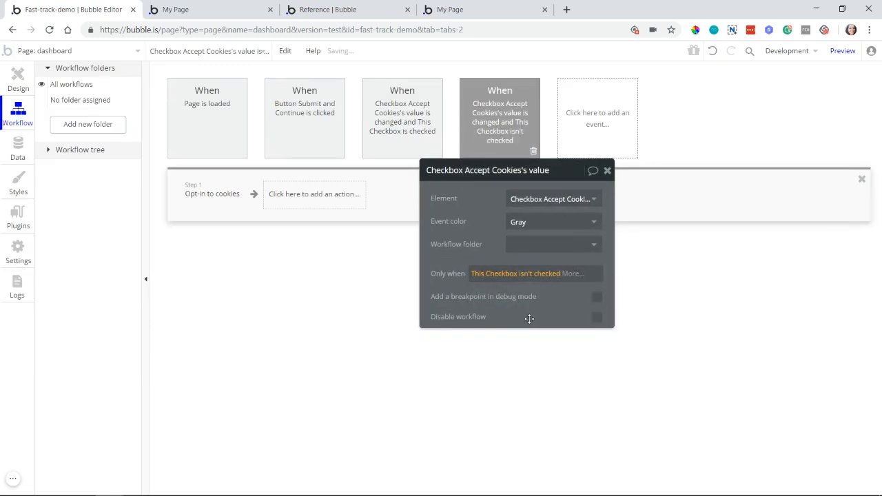
Step: Replace the "Opt-in to cookies" action in the duplicated event's workflow with "Opt-out from cookies"
{"action": "left_click", "coordinate": [225, 202]}
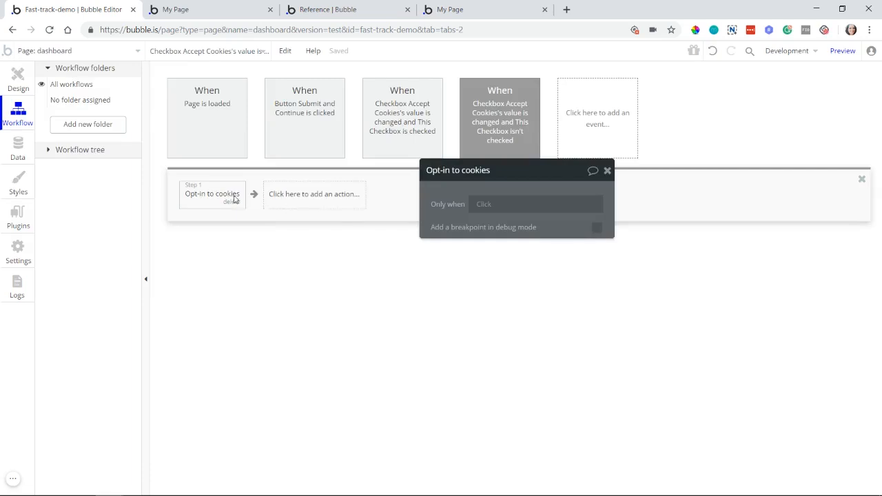
{"action": "left_click", "coordinate": [232, 201]}
{"action": "left_click", "coordinate": [221, 201]}
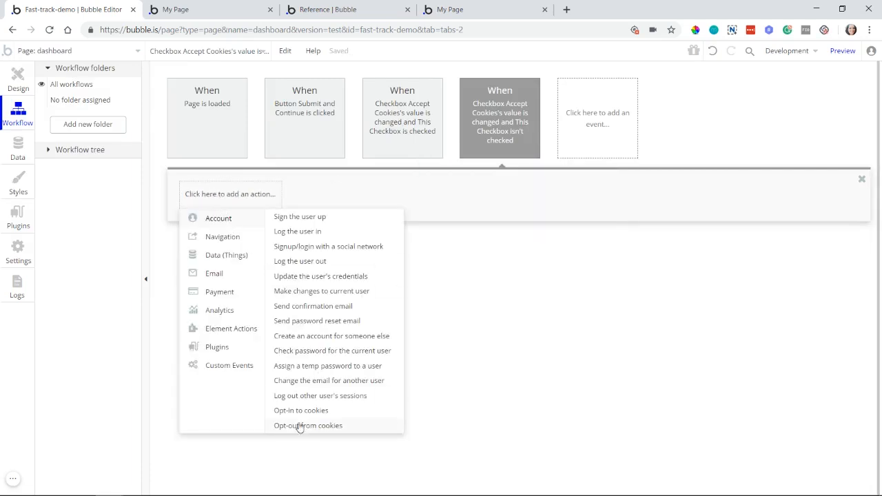
{"action": "left_click", "coordinate": [327, 428]}
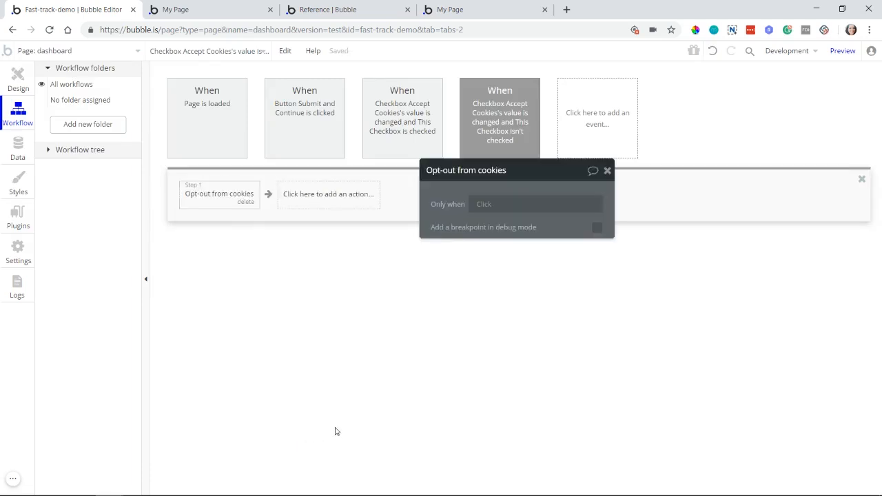
Step: Review the Accept Cookies checkbox on the page and its opt-out workflow, and browse the available account and navigation actions
{"action": "left_click", "coordinate": [18, 80]}
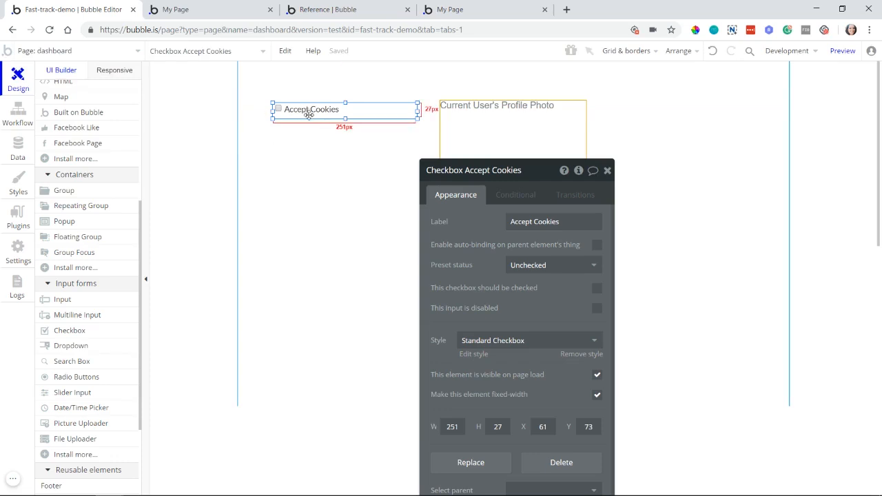
{"action": "left_click", "coordinate": [3, 118]}
{"action": "left_click", "coordinate": [503, 120]}
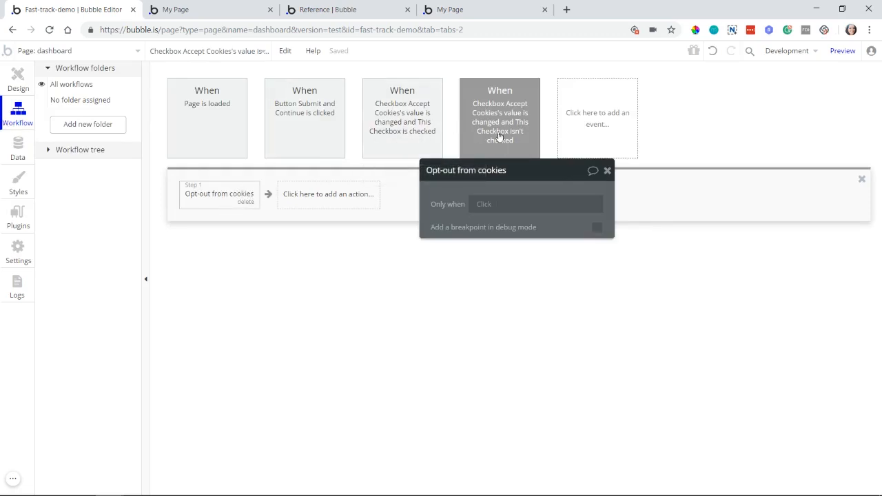
{"action": "left_click_drag", "start_coordinate": [444, 202], "coordinate": [511, 197]}
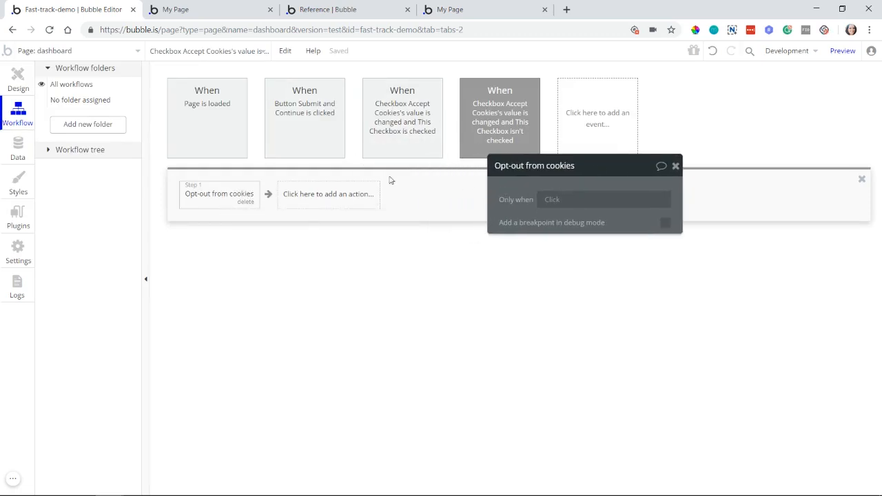
{"action": "left_click", "coordinate": [301, 209]}
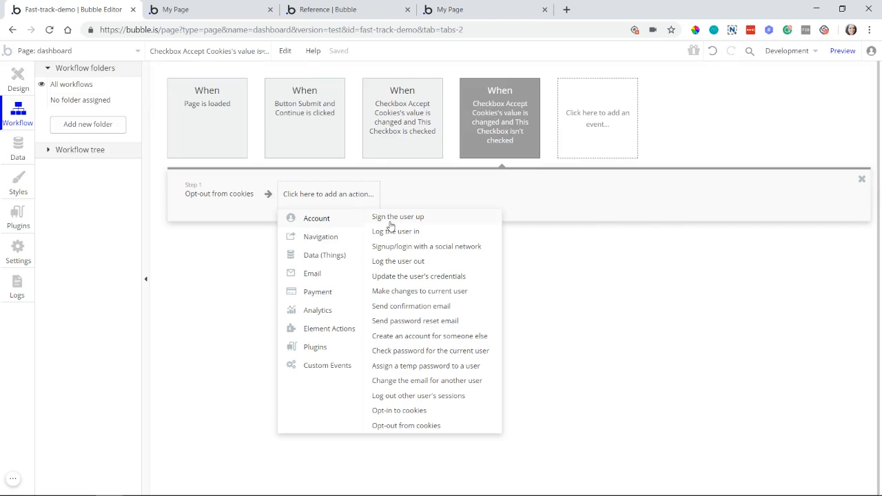
{"action": "mouse_move", "coordinate": [324, 236]}
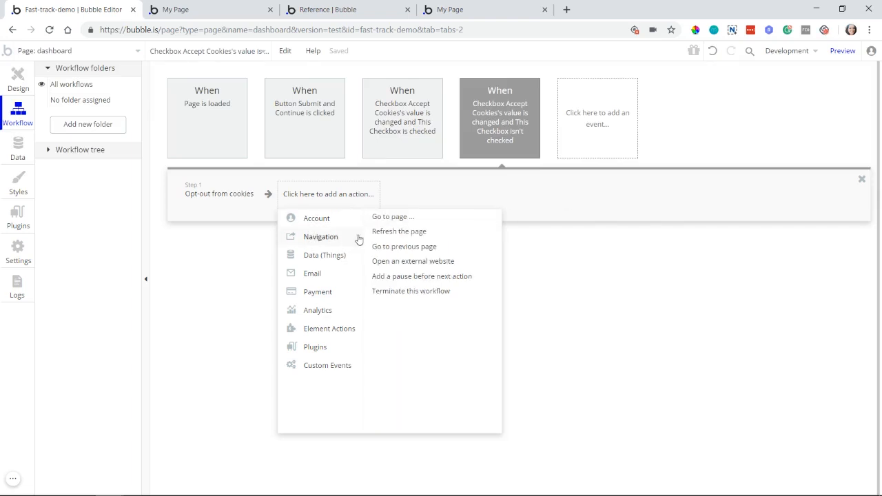
{"action": "left_click", "coordinate": [182, 251]}
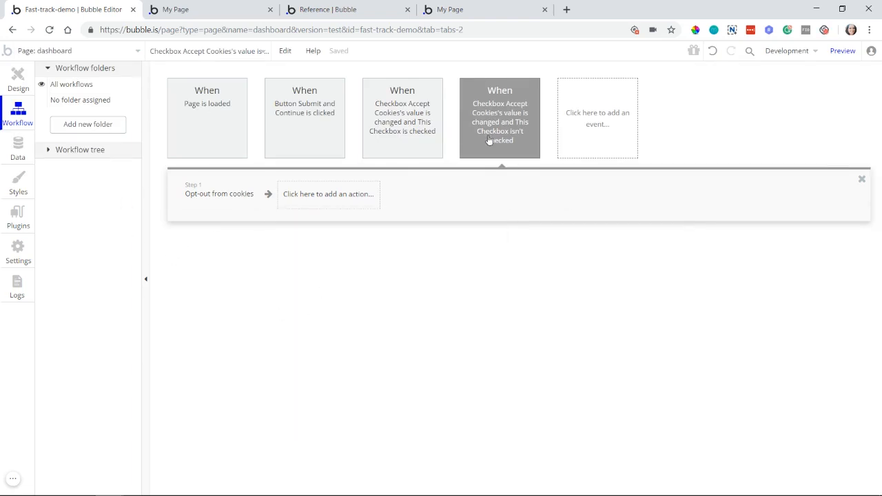